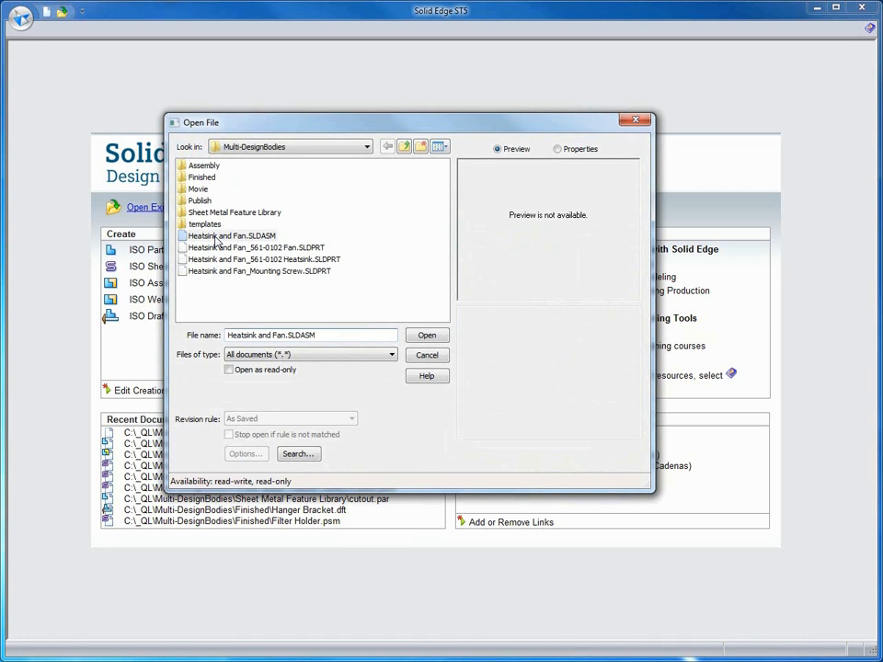
Open Heatsink and Fan.SLDASM with the iso part.par template and accept importing the assembly into a part document.
{"action": "double_click", "coordinate": [216, 238]}
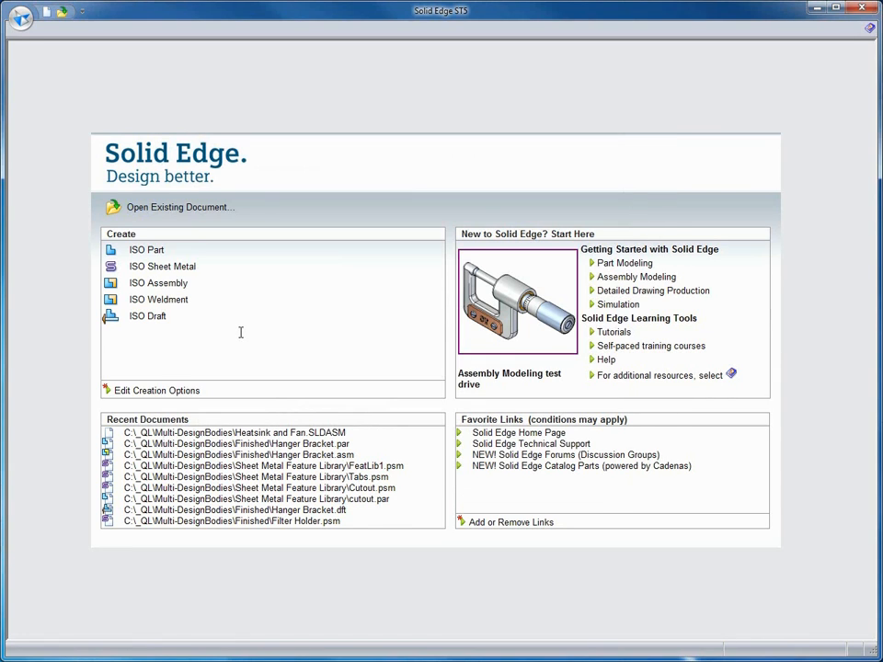
{"action": "left_click", "coordinate": [192, 209]}
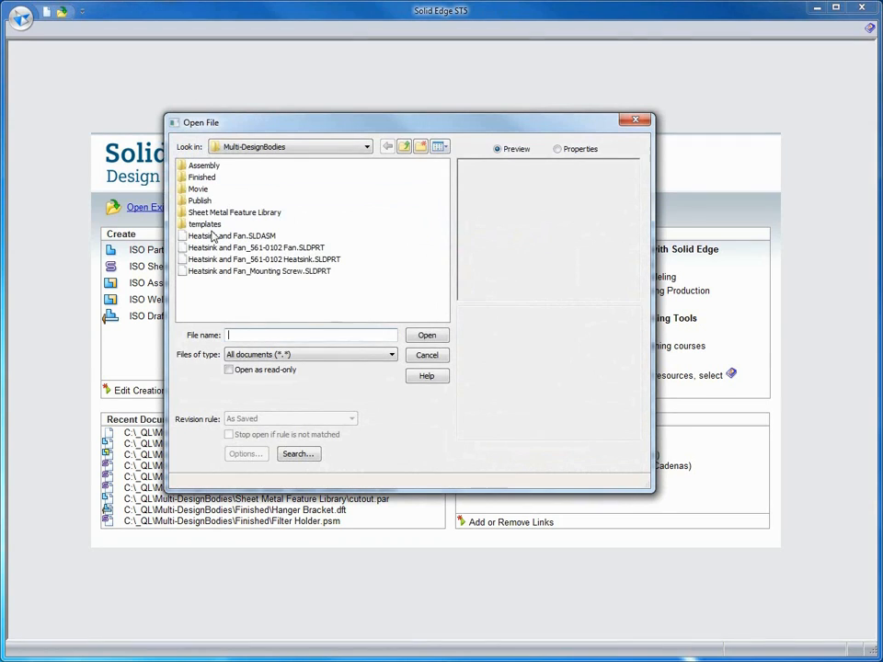
{"action": "left_click", "coordinate": [211, 237]}
{"action": "left_click", "coordinate": [427, 335]}
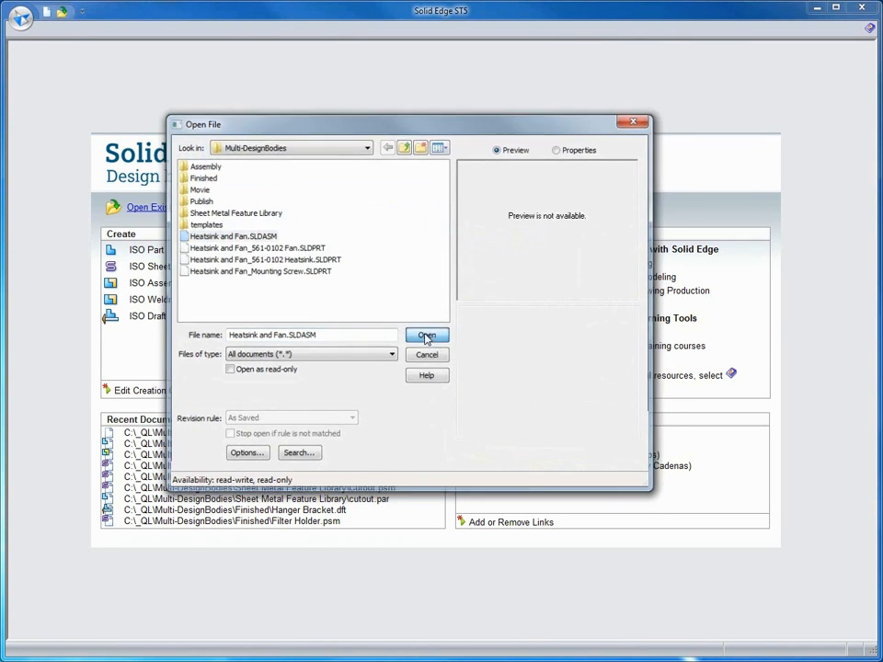
{"action": "left_click", "coordinate": [267, 324]}
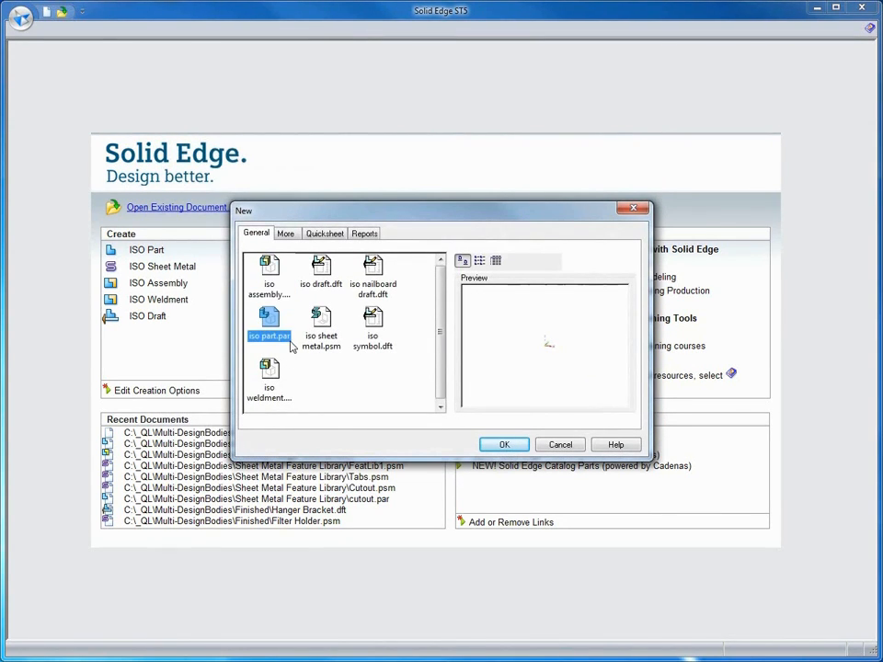
{"action": "left_click", "coordinate": [511, 448]}
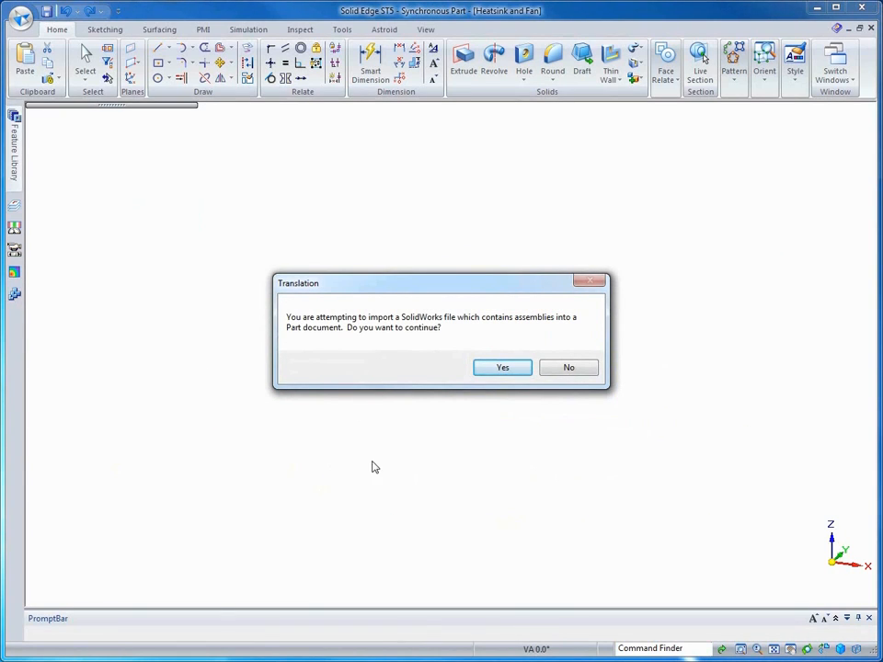
{"action": "left_click", "coordinate": [502, 369]}
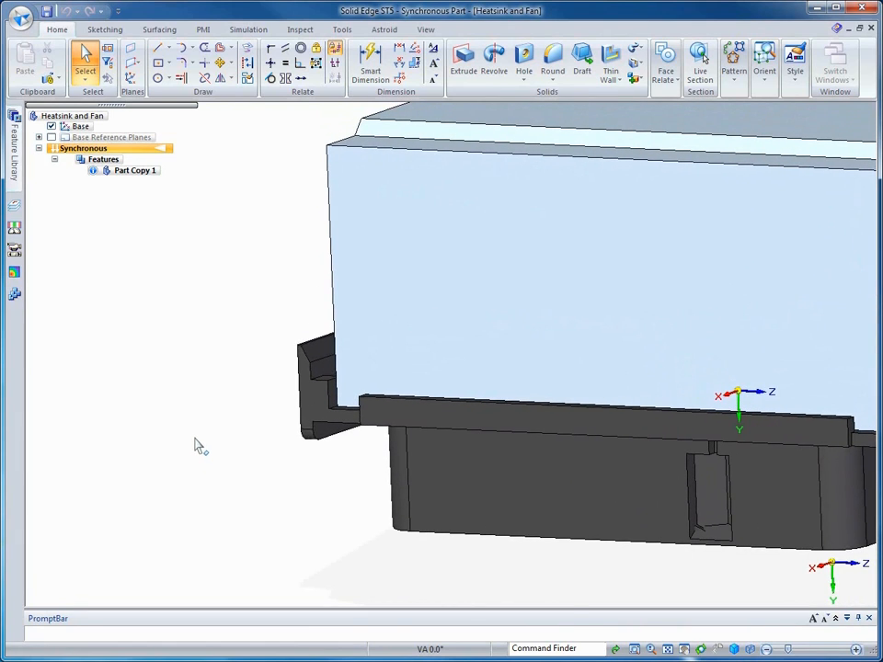
Add a sheet metal body named Hanger Bracket and name the initial body Heatsink.
{"action": "left_click", "coordinate": [634, 79]}
{"action": "left_click", "coordinate": [666, 96]}
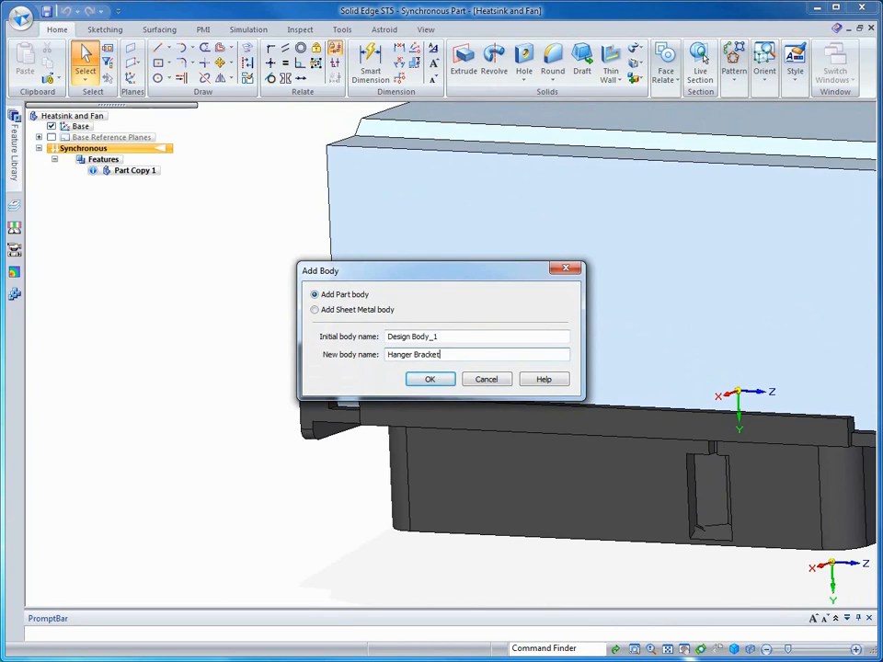
{"action": "left_click_drag", "start_coordinate": [455, 338], "coordinate": [374, 330]}
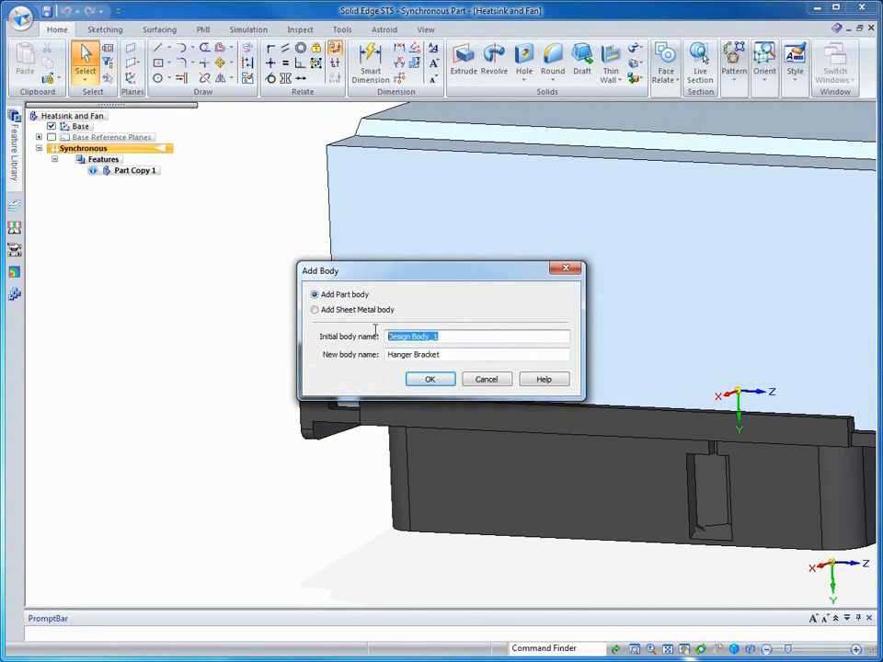
{"action": "type", "text": "Heatsink"}
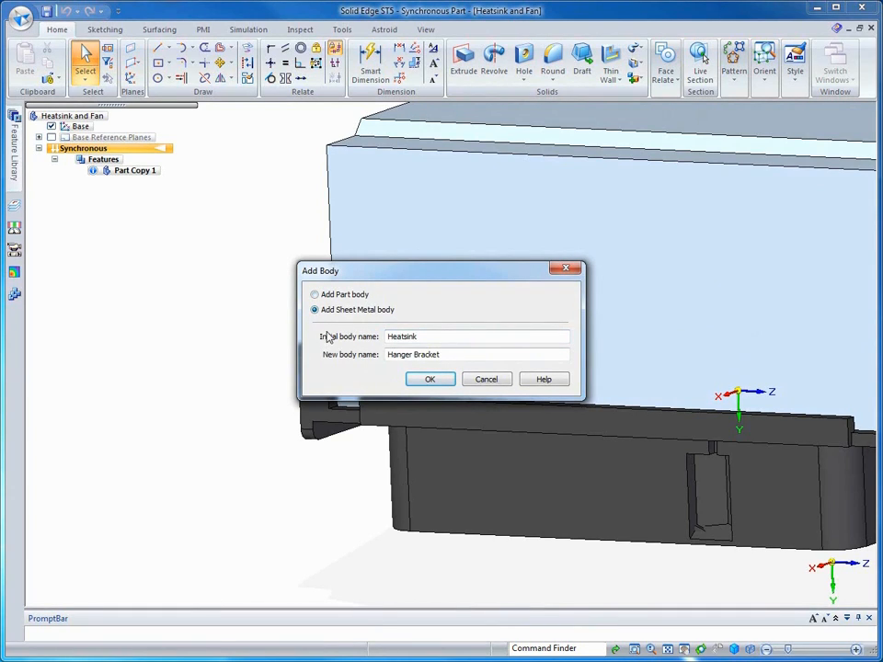
{"action": "left_click", "coordinate": [432, 382]}
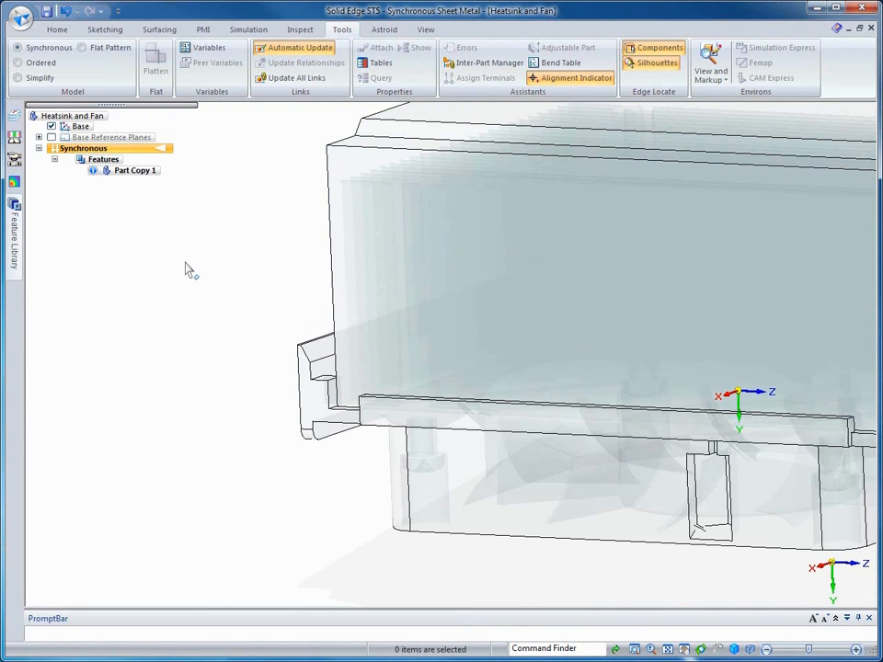
Choose Stainless steel as the sheet metal body's material in the Material Table.
{"action": "left_click", "coordinate": [20, 19]}
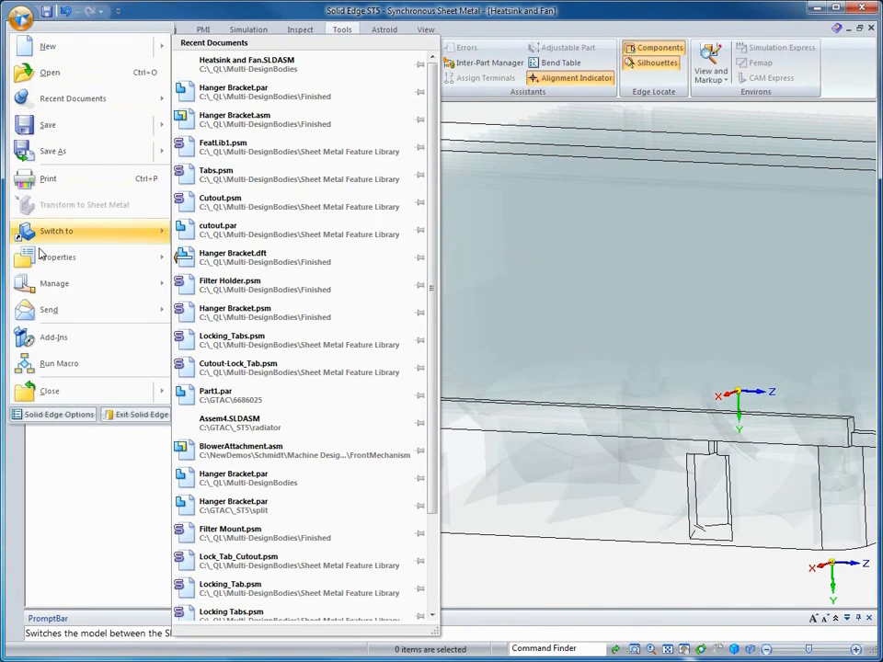
{"action": "mouse_move", "coordinate": [55, 264]}
{"action": "left_click", "coordinate": [225, 70]}
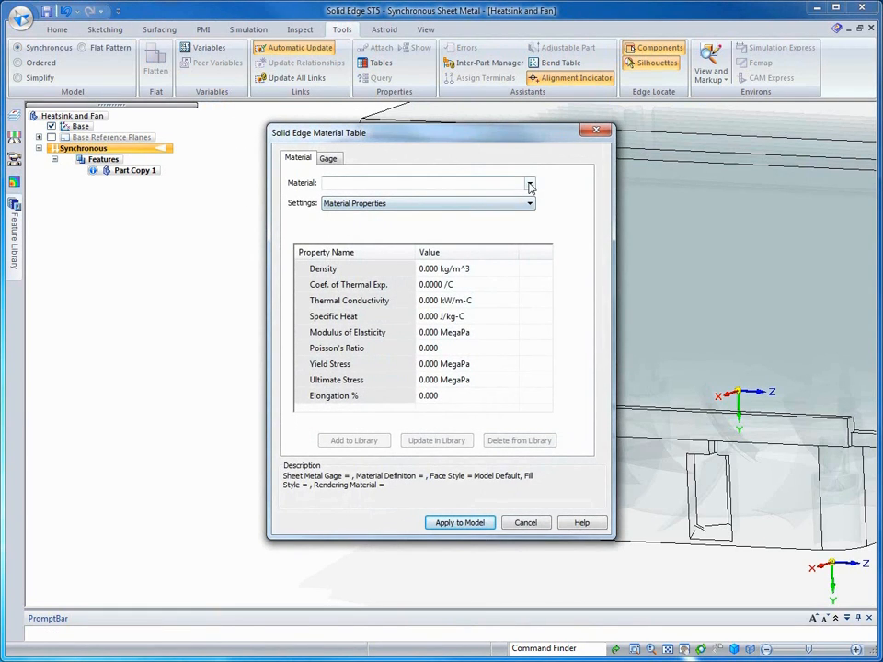
{"action": "left_click", "coordinate": [530, 185]}
{"action": "type", "text": "s"}
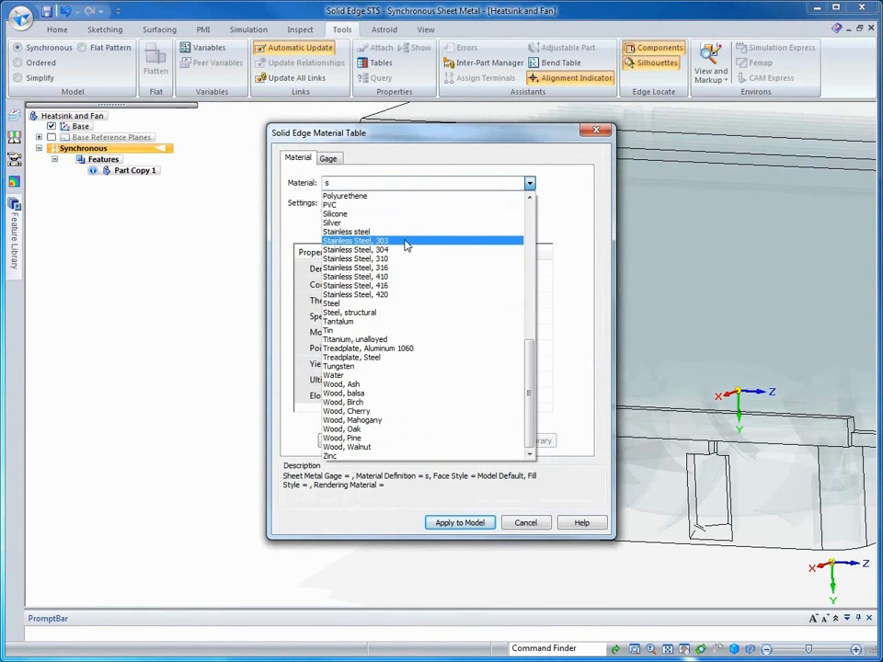
{"action": "left_click", "coordinate": [365, 233]}
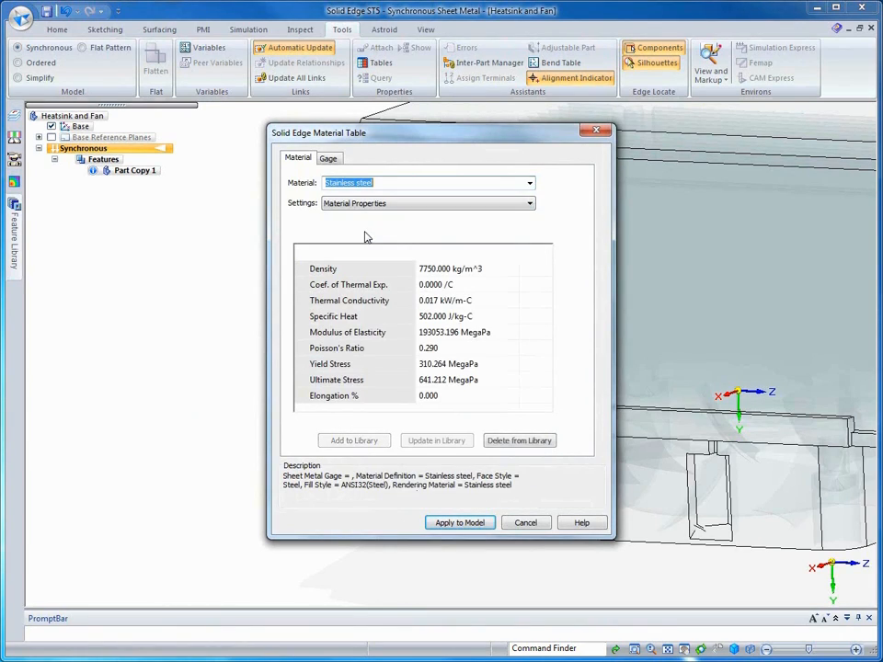
Set the sheet metal gage to 20 gage and apply the material settings to the model.
{"action": "left_click", "coordinate": [329, 159]}
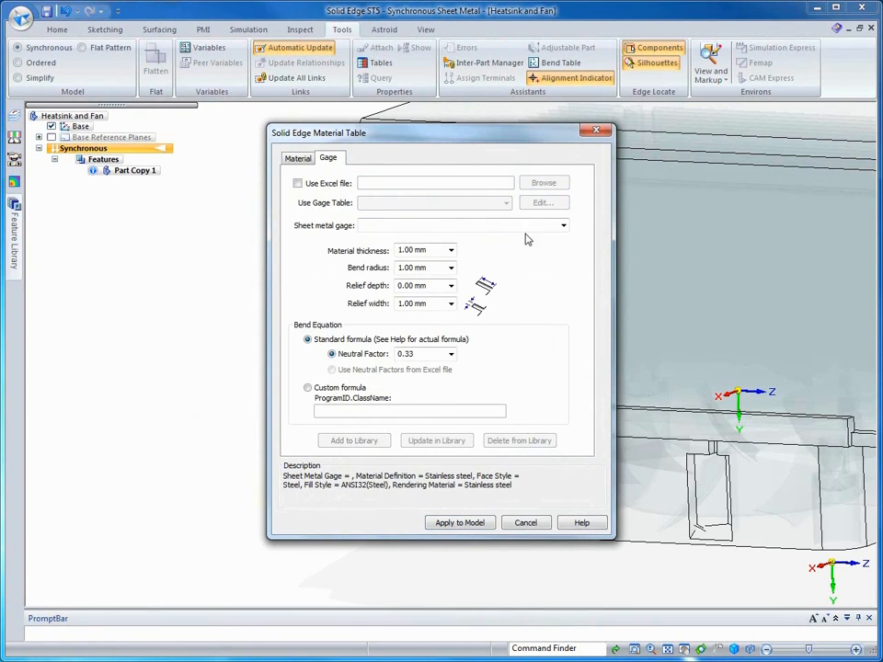
{"action": "left_click", "coordinate": [564, 229]}
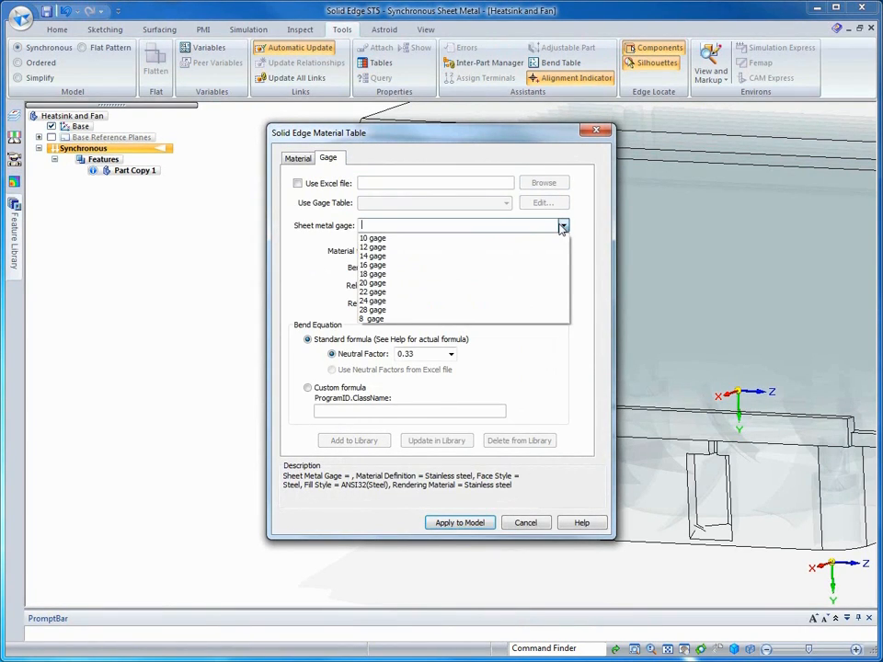
{"action": "left_click", "coordinate": [396, 287]}
{"action": "left_click", "coordinate": [450, 525]}
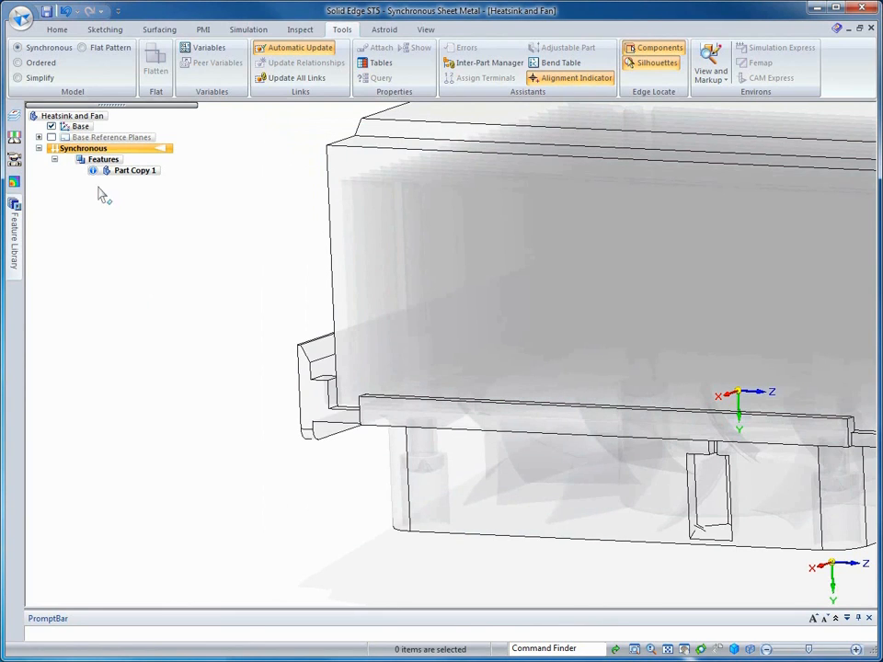
Create a coincident reference plane on the fan's end face and move it 2 mm.
{"action": "left_click", "coordinate": [57, 29]}
{"action": "left_click", "coordinate": [130, 49]}
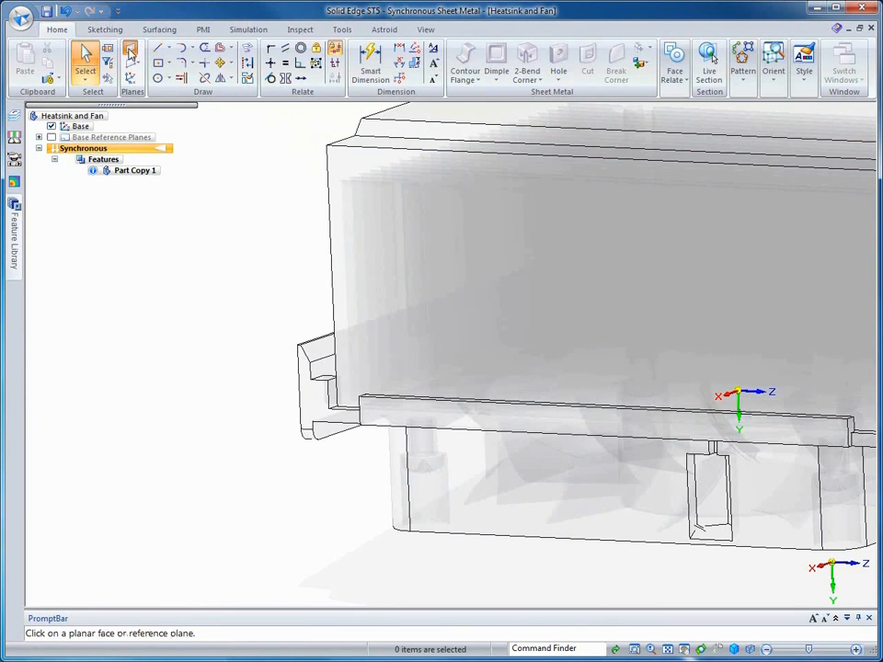
{"action": "left_click", "coordinate": [333, 457]}
{"action": "left_click", "coordinate": [472, 406]}
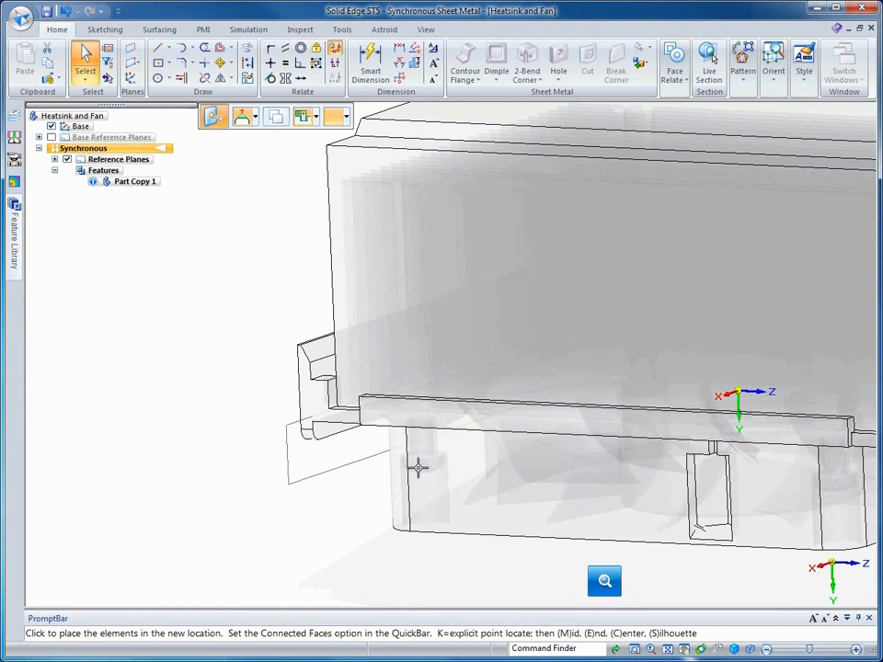
{"action": "type", "text": "2"}
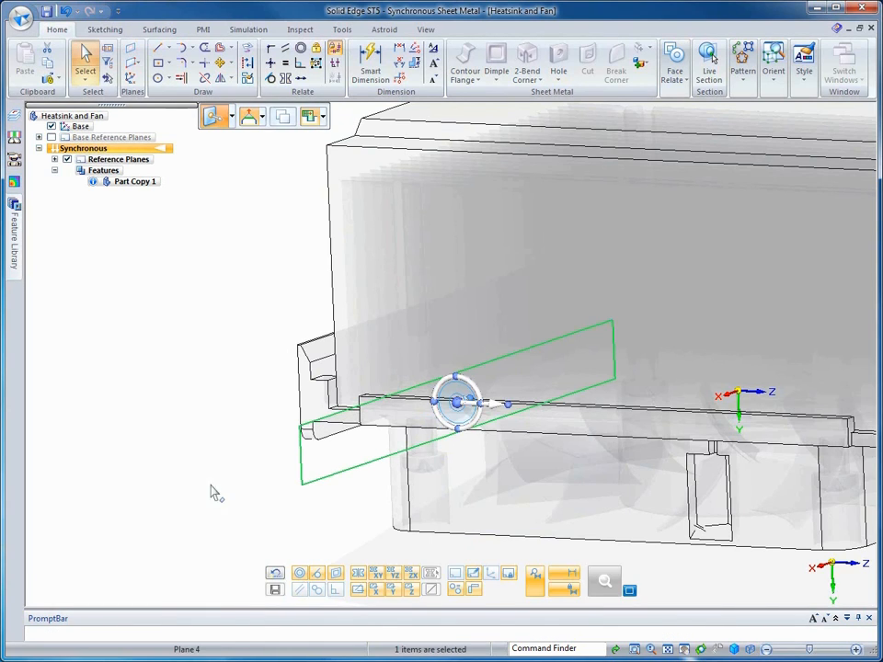
{"action": "left_click", "coordinate": [124, 419]}
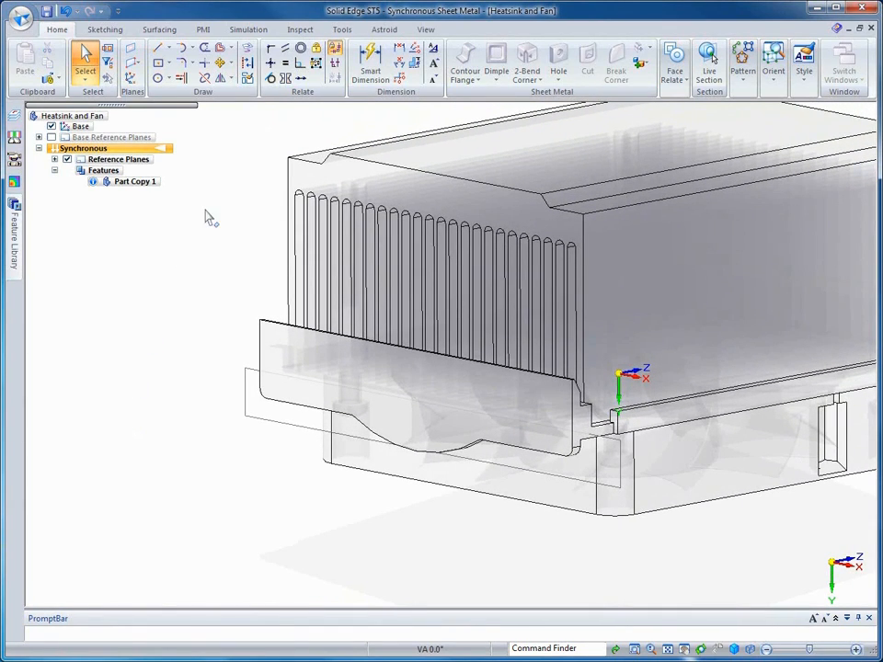
Lock sketching to the new reference plane and draw an open U-shaped line profile around the heatsink, with sides about 37 mm high.
{"action": "left_click", "coordinate": [158, 47]}
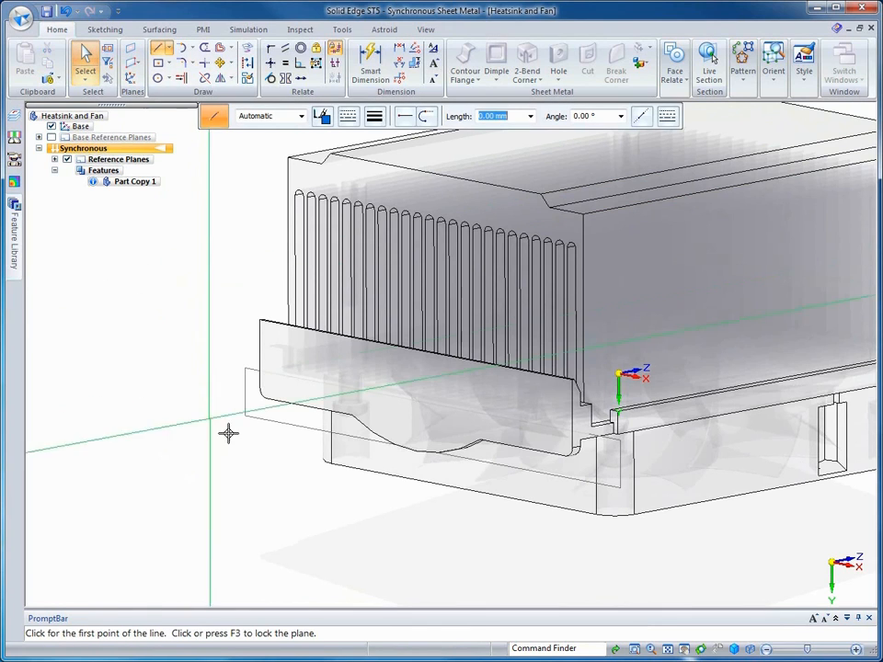
{"action": "key", "text": "F3"}
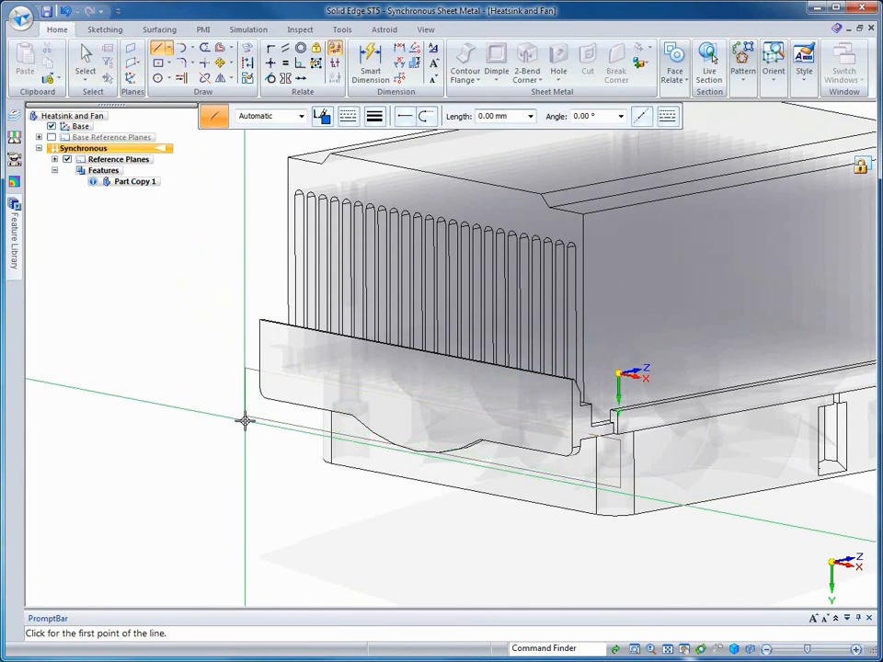
{"action": "key", "text": "ctrl+h"}
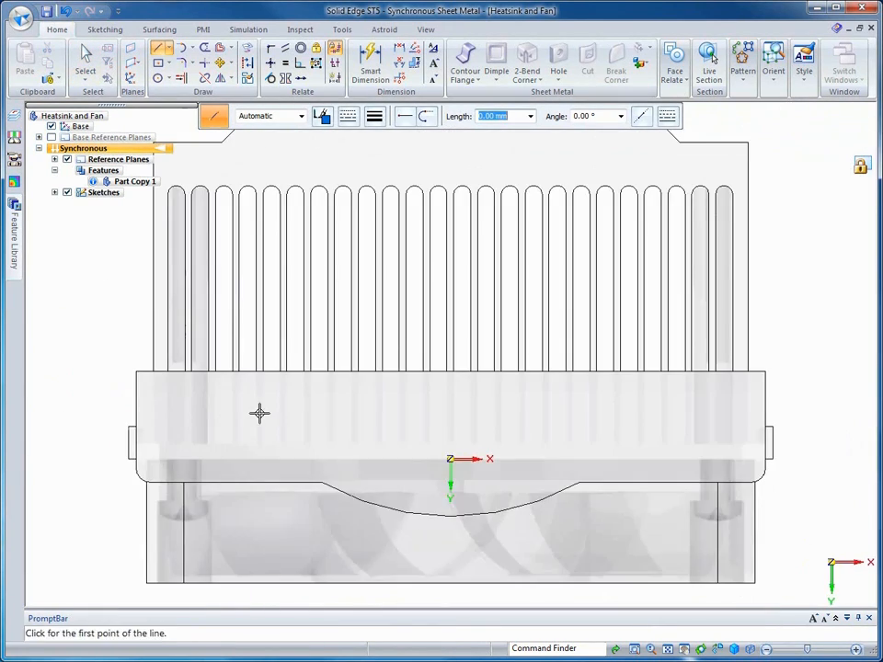
{"action": "scroll", "coordinate": [309, 410], "scroll_direction": "down", "scroll_amount": 2}
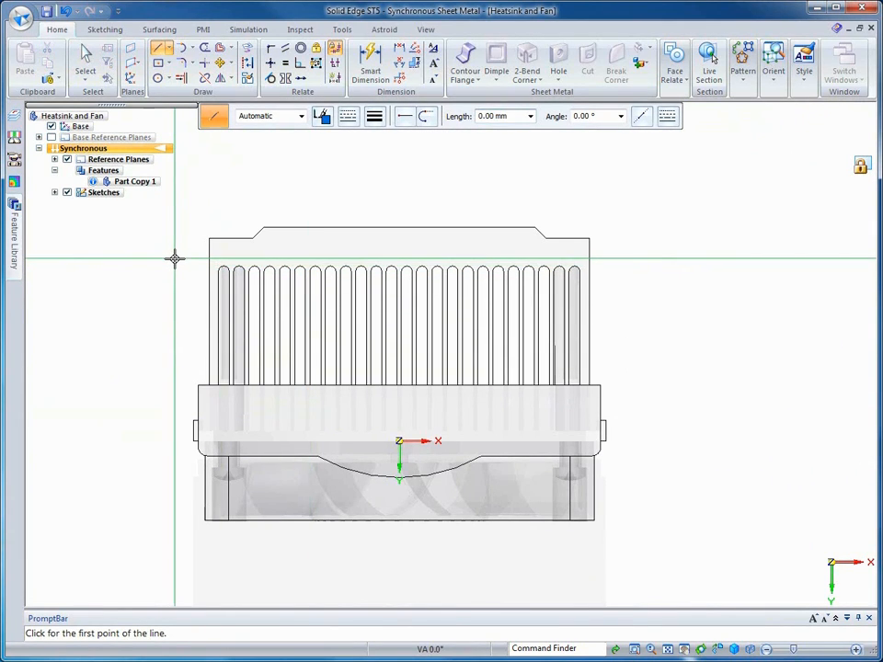
{"action": "left_click", "coordinate": [175, 258]}
{"action": "left_click", "coordinate": [174, 460]}
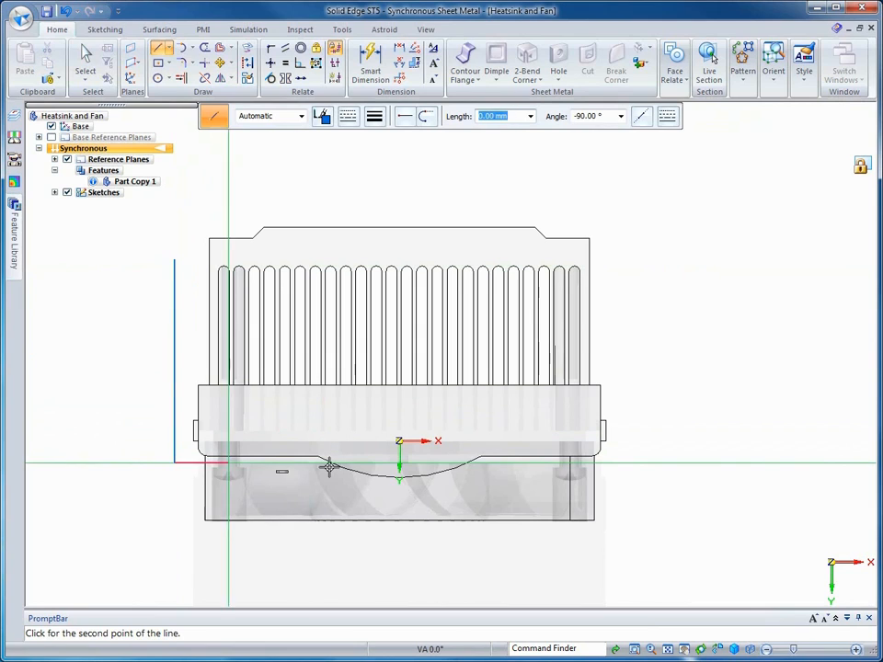
{"action": "left_click", "coordinate": [622, 459]}
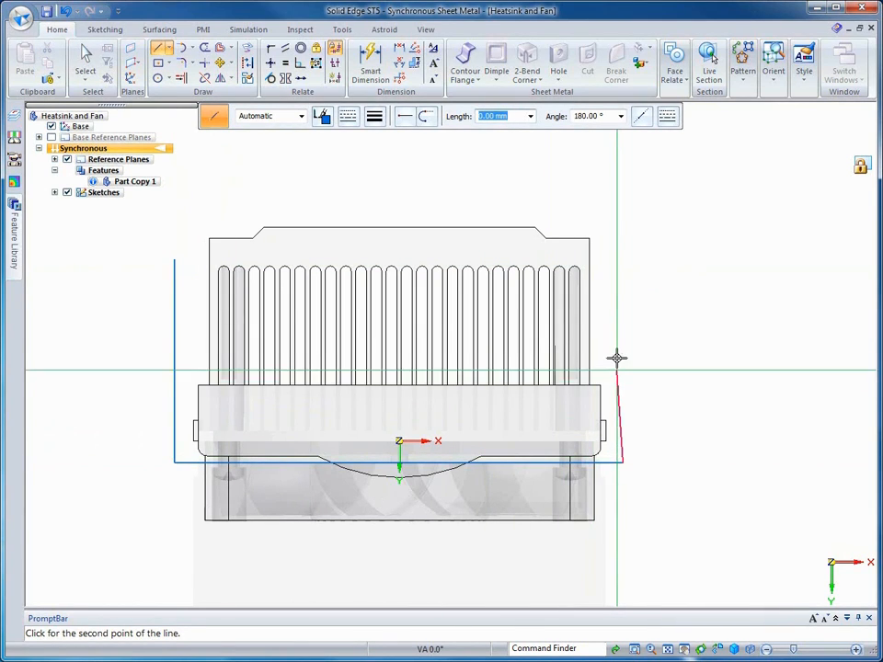
{"action": "left_click", "coordinate": [624, 260]}
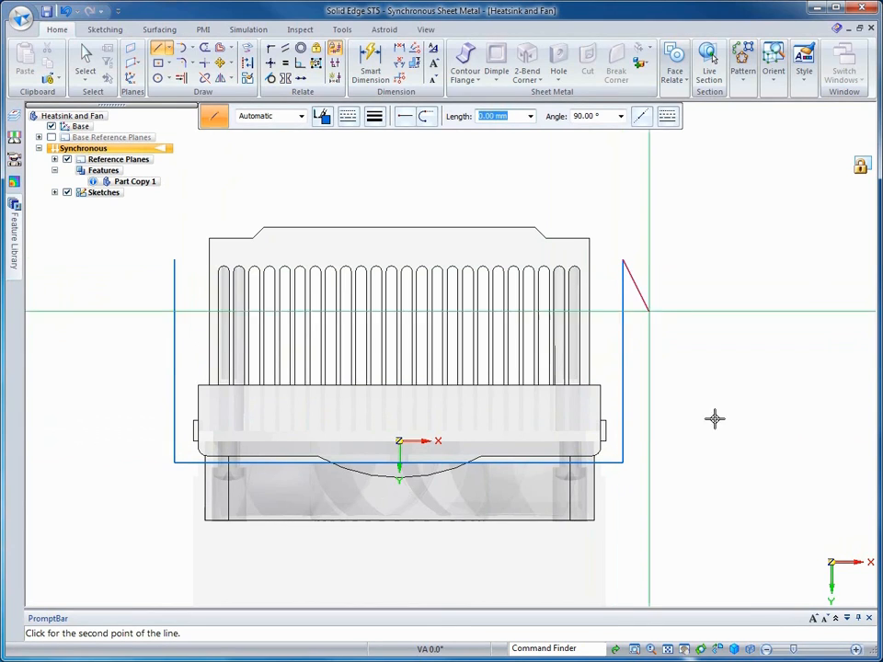
{"action": "key", "text": "Escape"}
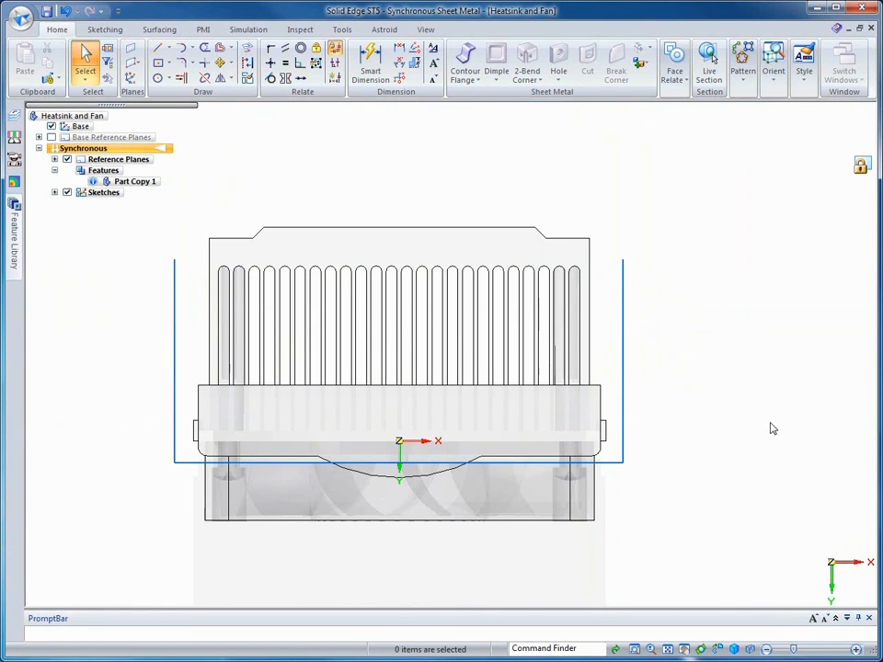
Dimension the profile's right vertical line 4 mm from the heatsink's right side edge.
{"action": "right_click_drag", "start_coordinate": [769, 422], "coordinate": [727, 430]}
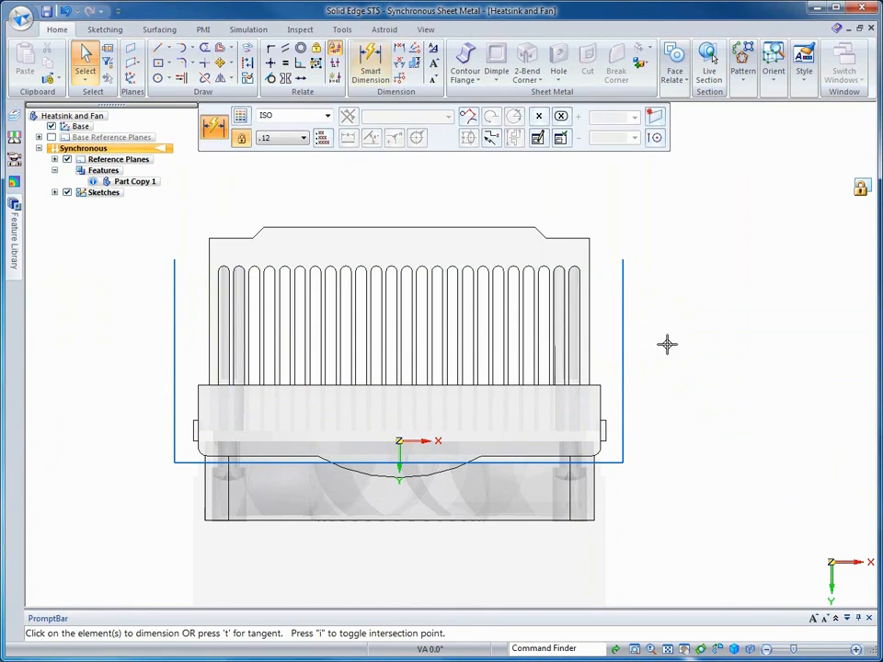
{"action": "left_click", "coordinate": [621, 280]}
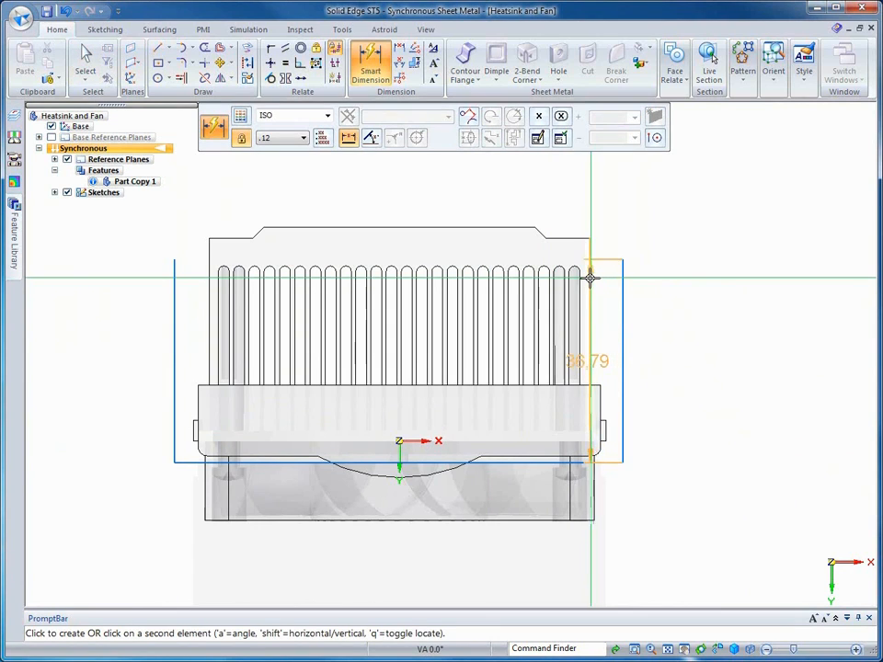
{"action": "left_click", "coordinate": [590, 278]}
{"action": "left_click", "coordinate": [604, 286]}
{"action": "type", "text": "4"}
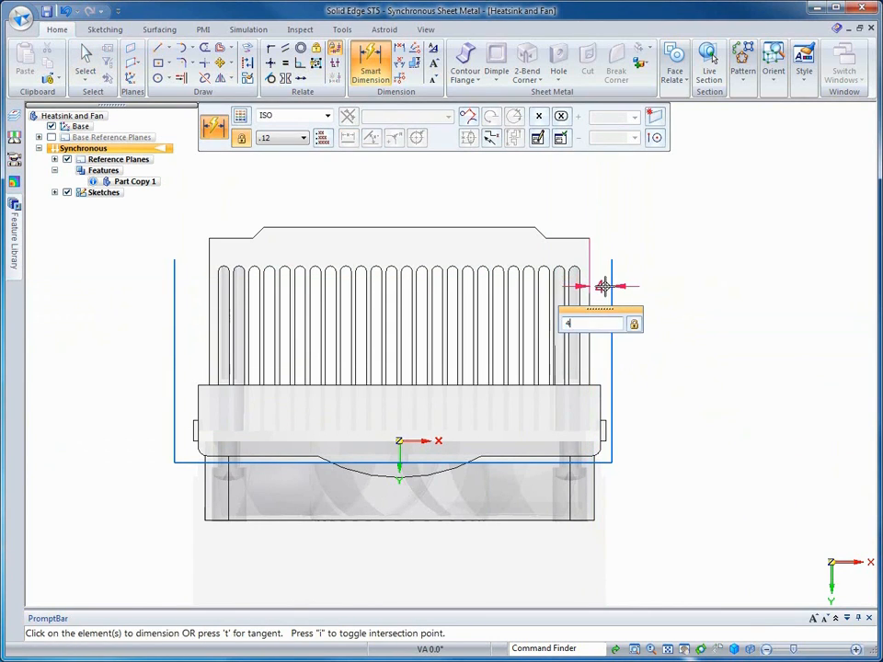
{"action": "key", "text": "Return"}
Dimension the profile's left vertical line 4 mm from the heatsink's left side edge.
{"action": "left_click", "coordinate": [209, 276]}
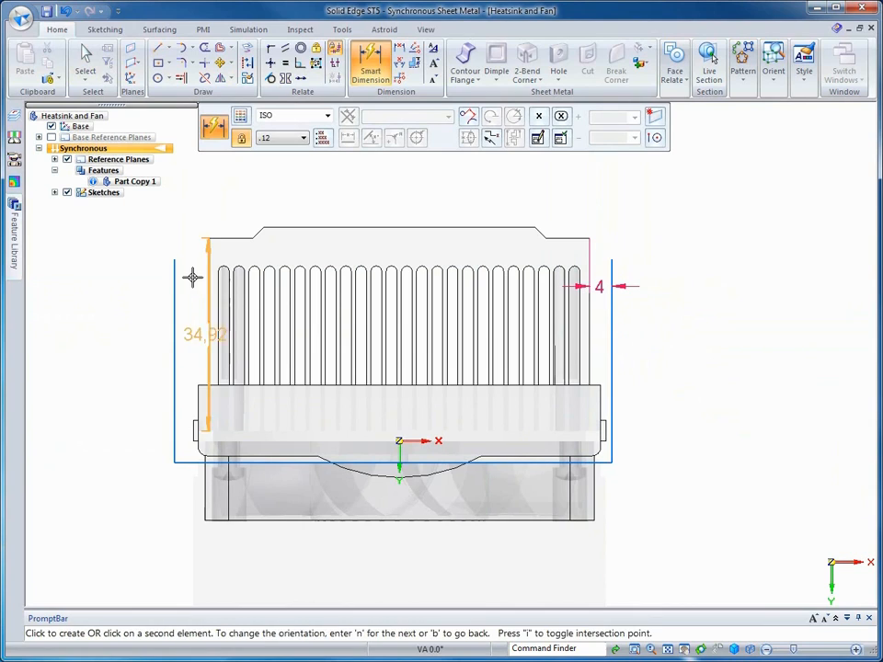
{"action": "left_click", "coordinate": [176, 276]}
{"action": "left_click", "coordinate": [188, 285]}
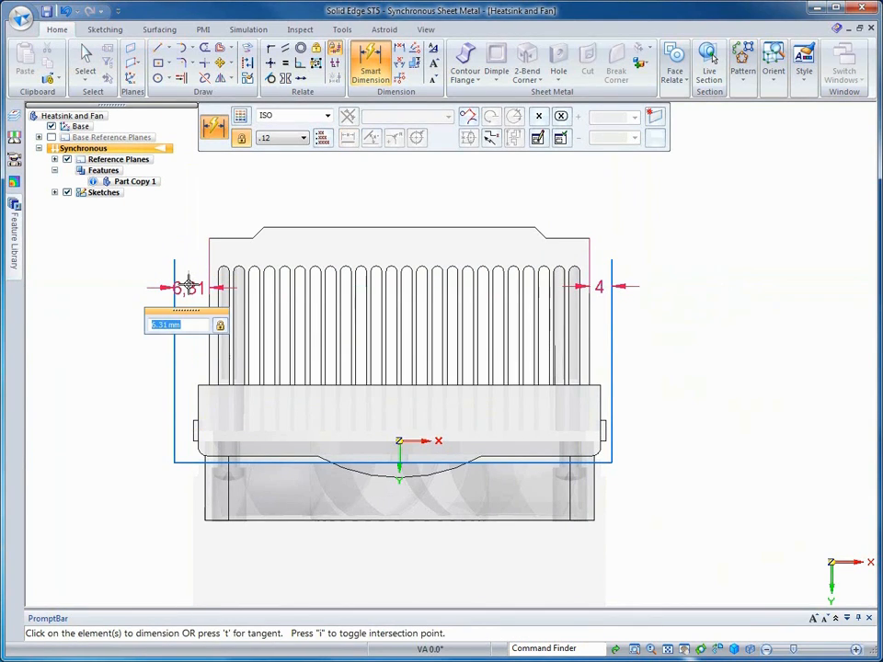
{"action": "type", "text": "4"}
{"action": "key", "text": "Return"}
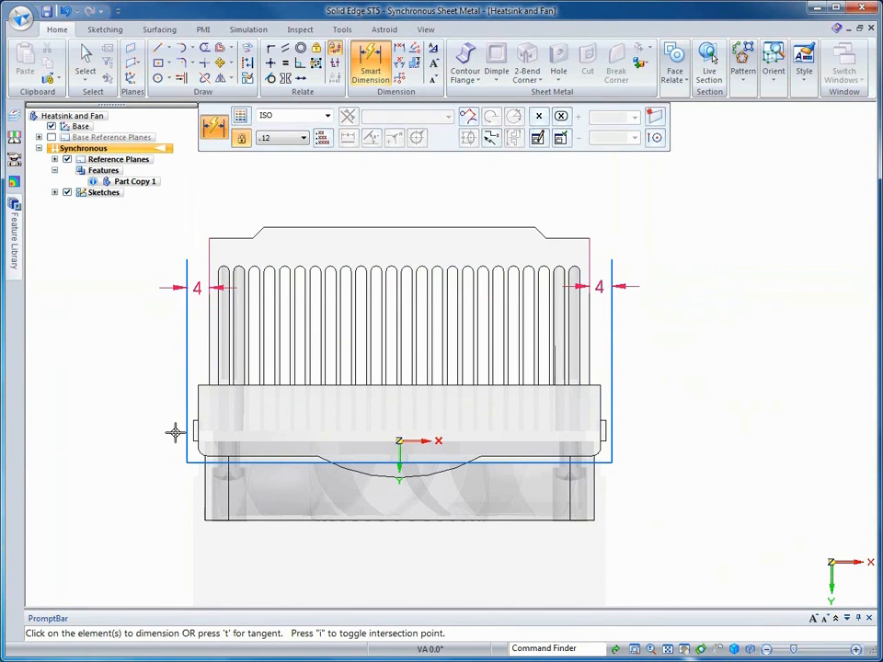
Dimension the profile's bottom line 4 mm below the heatsink base's lower edge.
{"action": "left_click", "coordinate": [193, 462]}
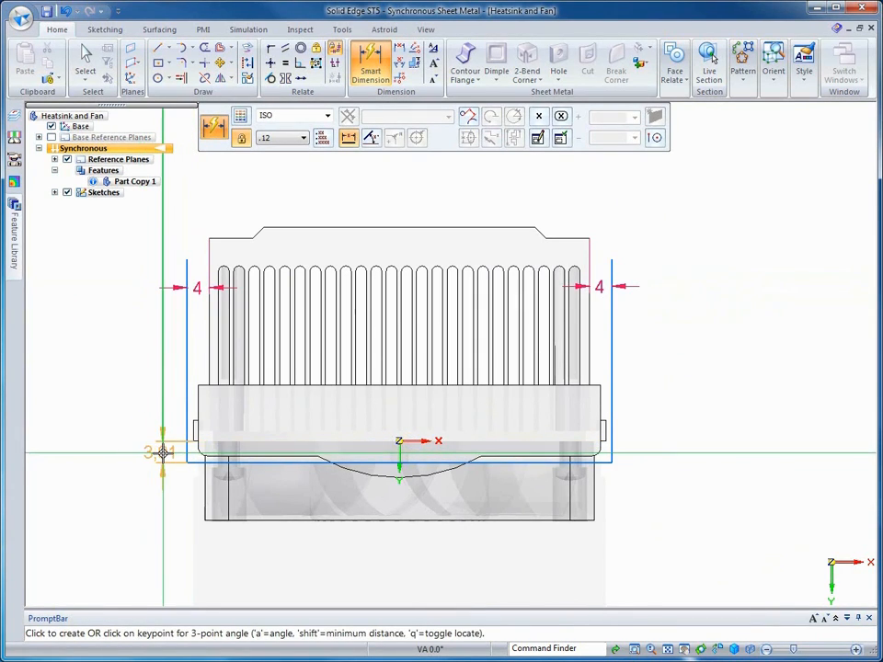
{"action": "left_click", "coordinate": [163, 452]}
{"action": "key", "text": "Return"}
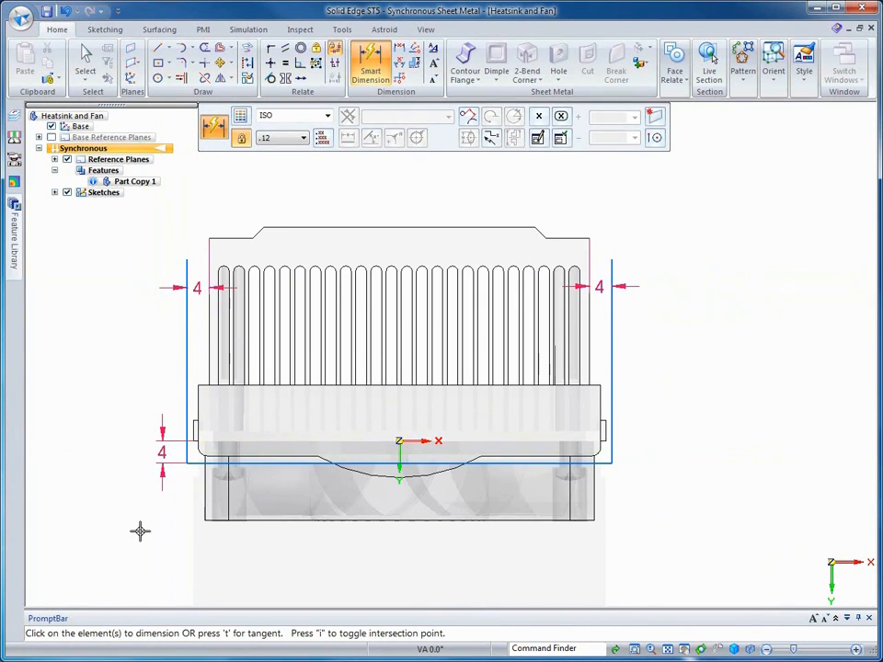
{"action": "key", "text": "Escape"}
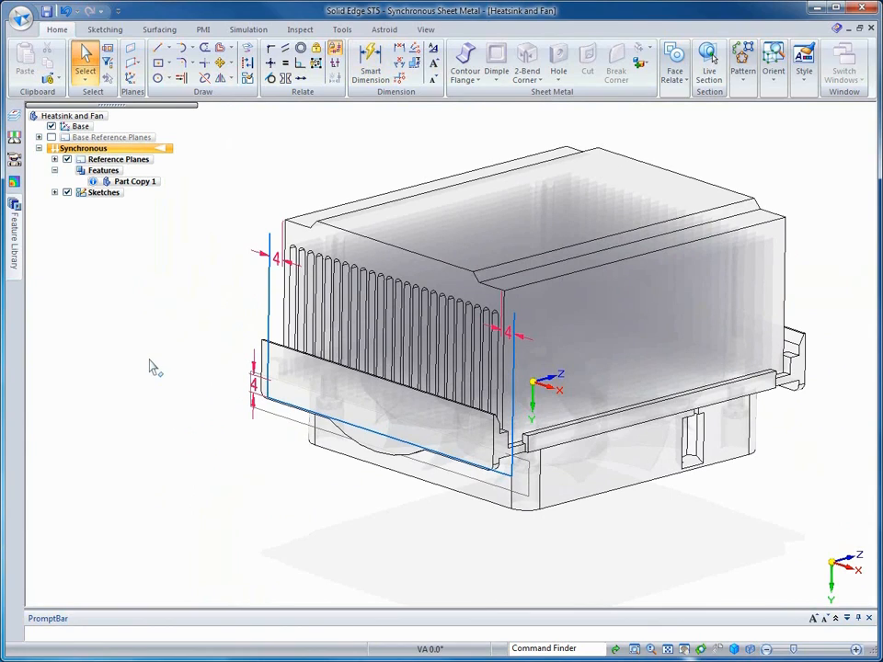
Create a 6 mm wide contour flange from the U-shaped profile, extending toward the heatsink.
{"action": "right_click", "coordinate": [149, 365]}
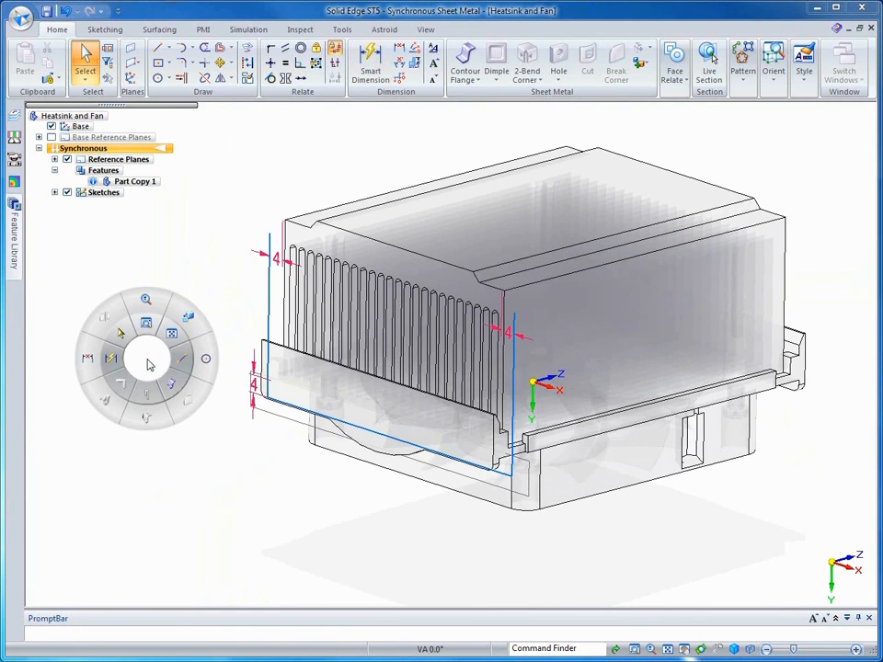
{"action": "left_click", "coordinate": [172, 385]}
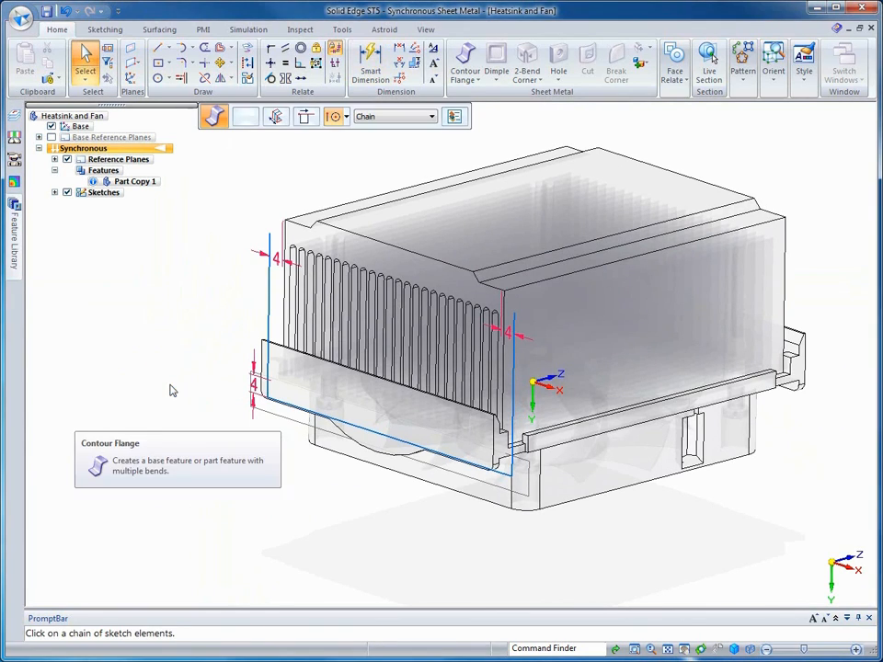
{"action": "left_click", "coordinate": [269, 311]}
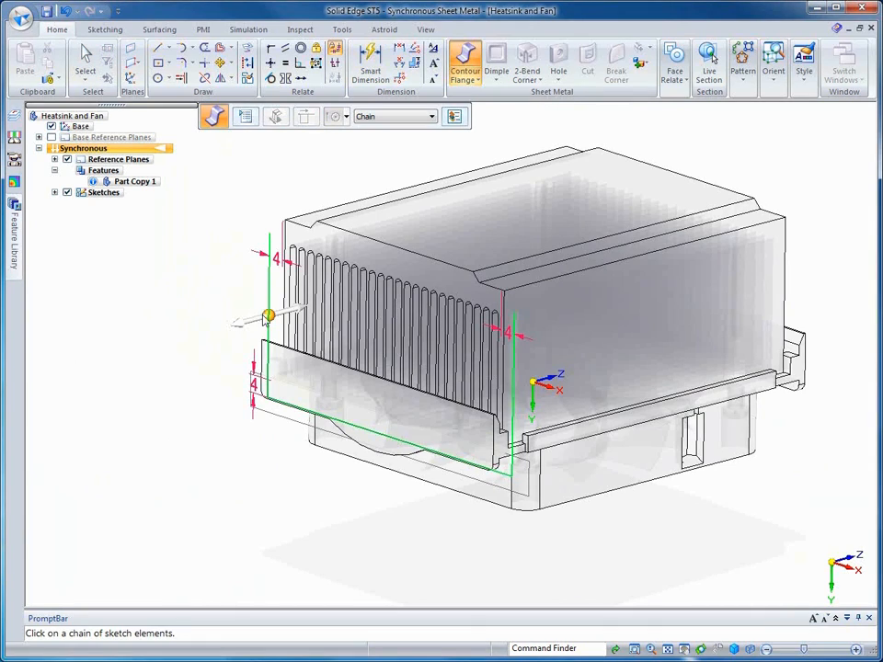
{"action": "left_click", "coordinate": [273, 317]}
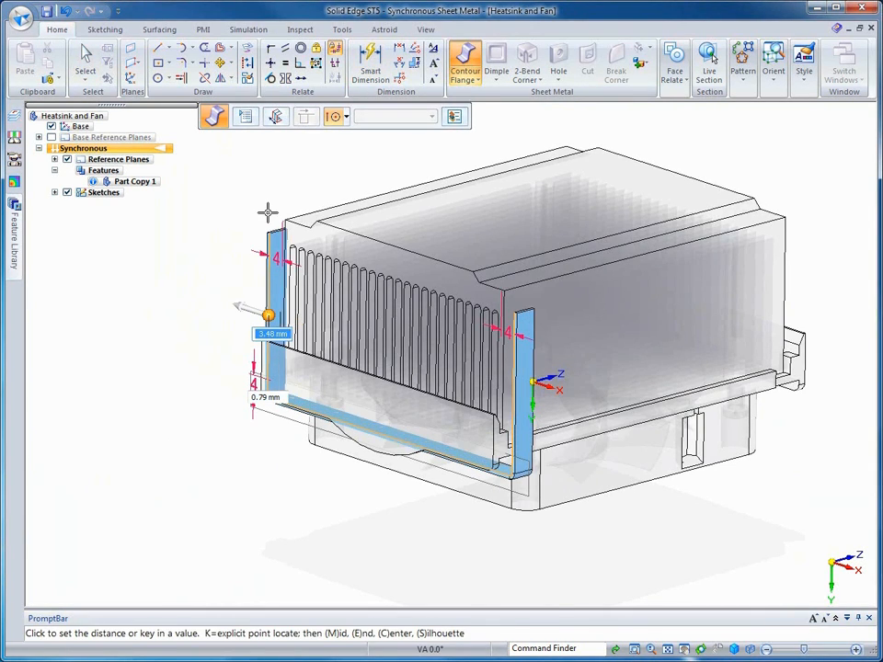
{"action": "type", "text": "6"}
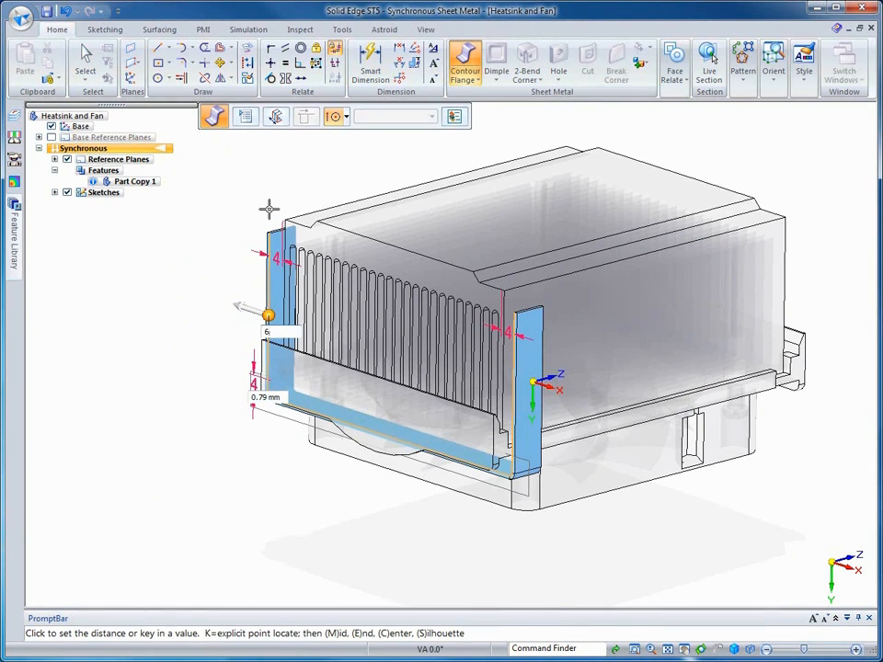
{"action": "key", "text": "Return"}
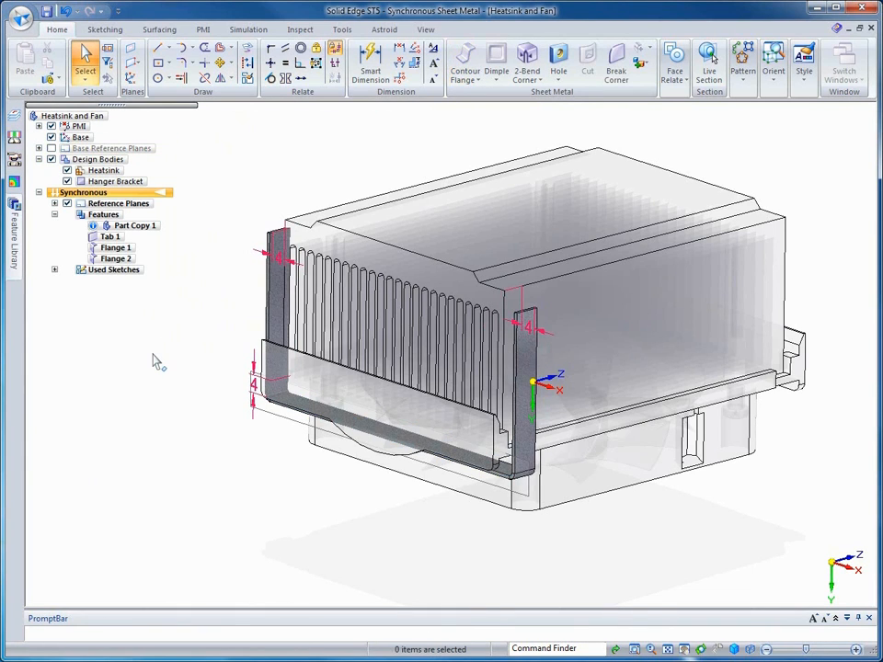
Move the bracket, its reference plane and the heatsink's adjacent end faces 4 mm outward, lengthening the heatsink symmetrically at both ends.
{"action": "middle_click_drag", "start_coordinate": [143, 377], "coordinate": [157, 373]}
{"action": "right_click", "coordinate": [157, 378]}
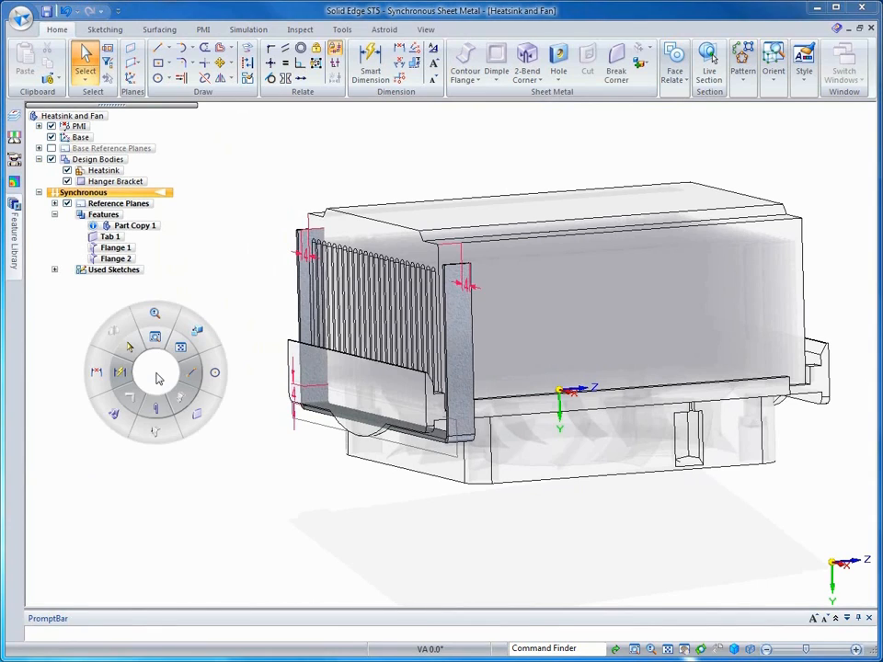
{"action": "left_click", "coordinate": [184, 333]}
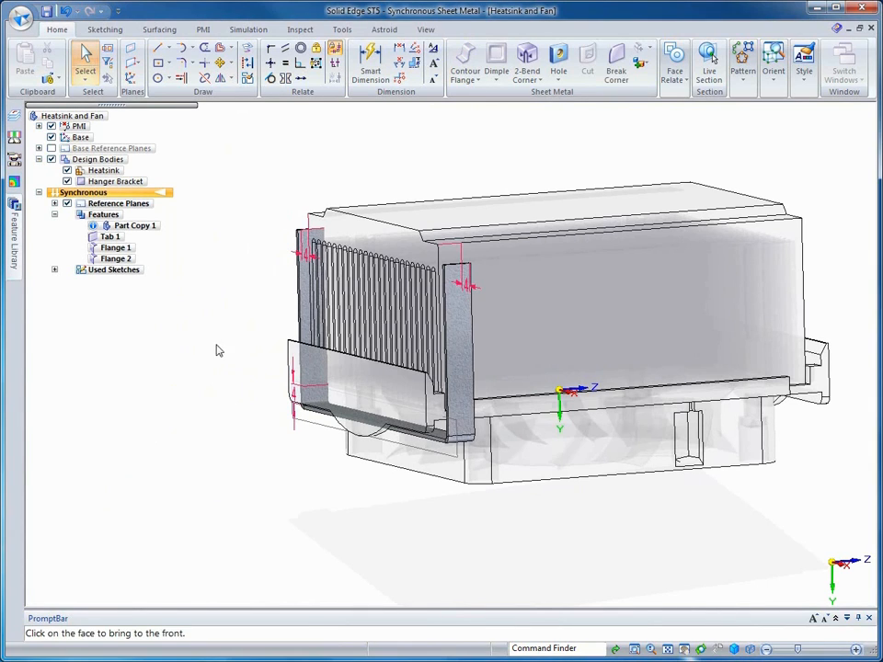
{"action": "left_click", "coordinate": [461, 388]}
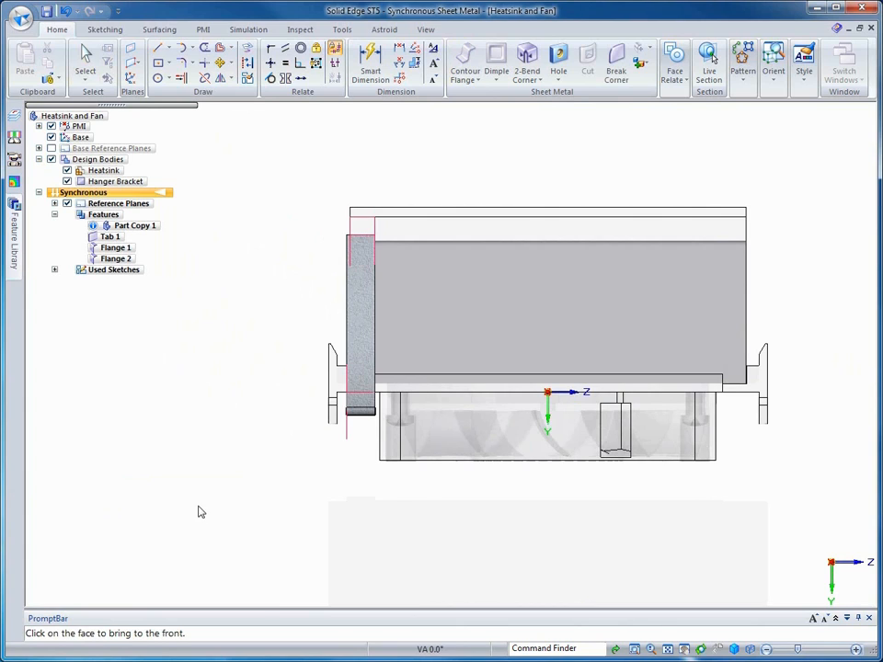
{"action": "scroll", "coordinate": [170, 467], "scroll_direction": "up", "scroll_amount": 1}
{"action": "key", "text": "Escape"}
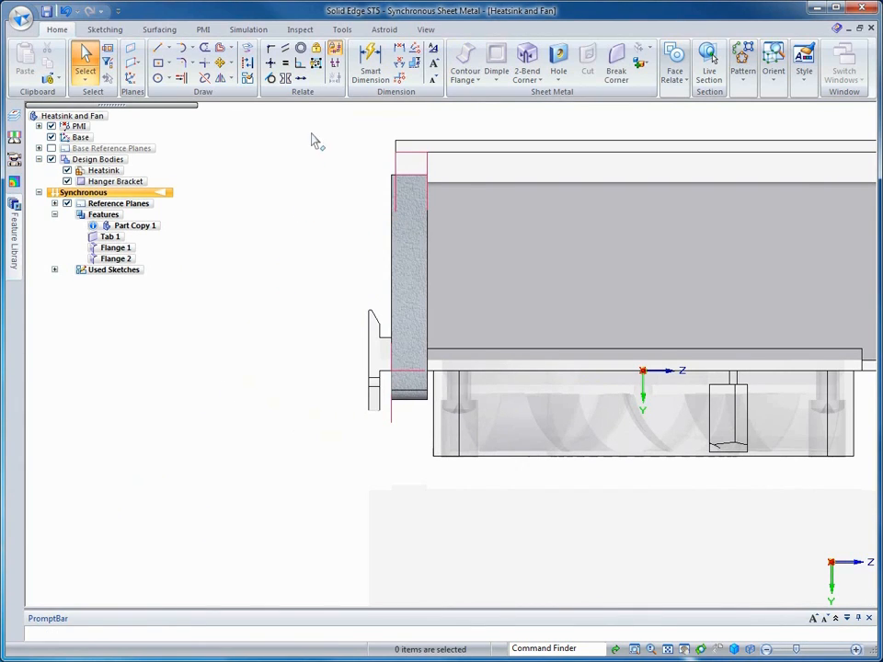
{"action": "left_click_drag", "start_coordinate": [310, 127], "coordinate": [430, 490]}
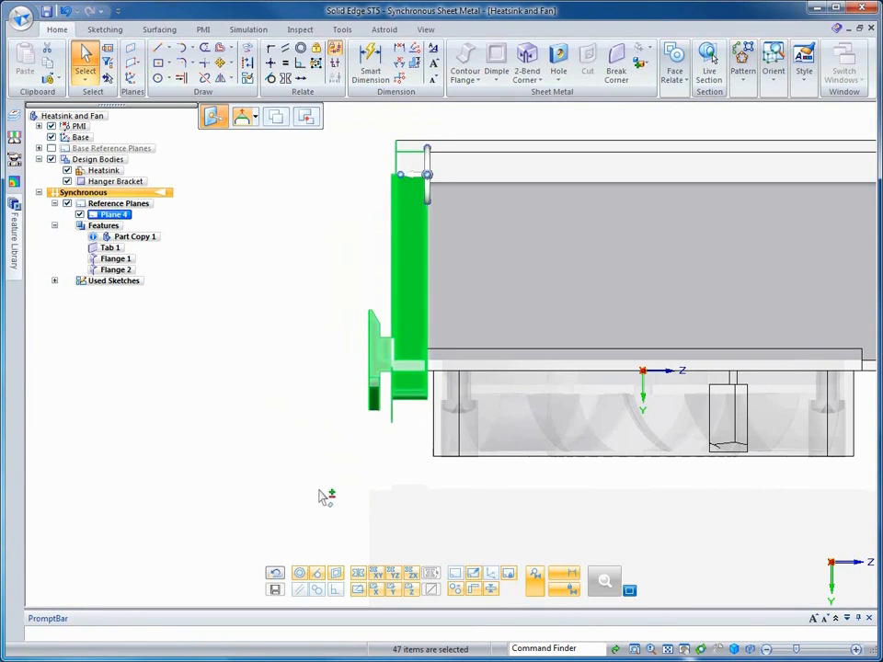
{"action": "left_click", "coordinate": [400, 175]}
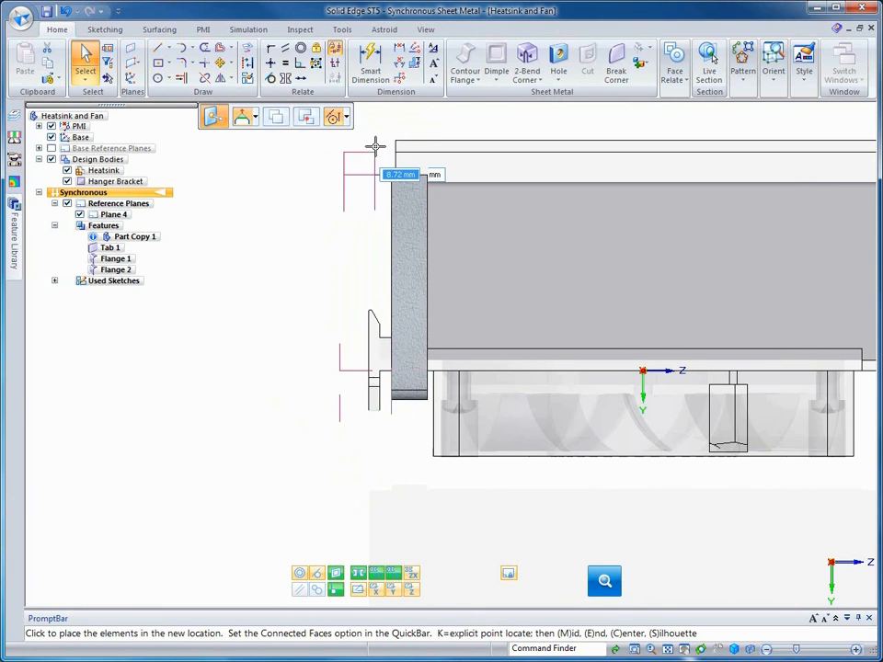
{"action": "key", "text": "ctrl+i"}
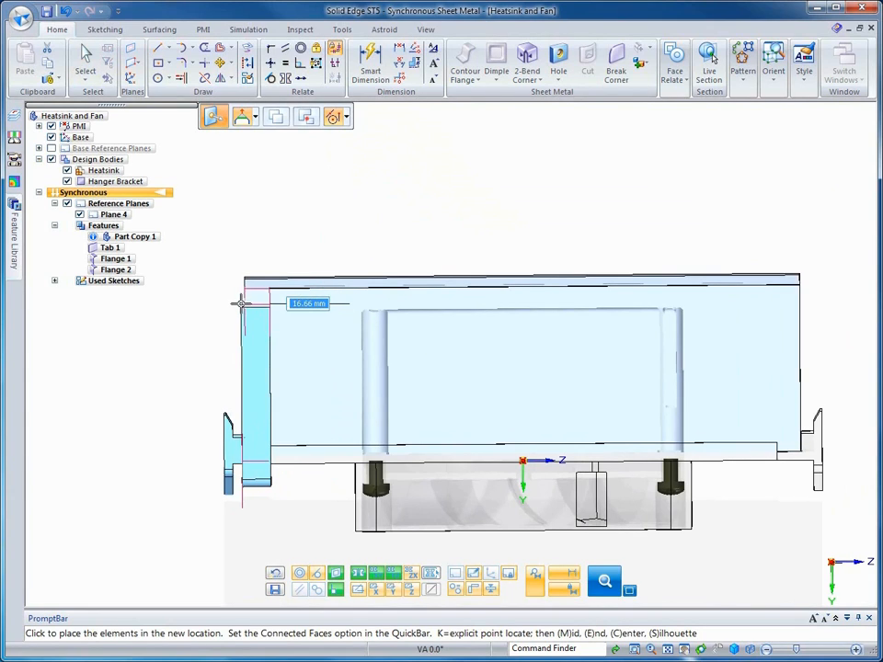
{"action": "type", "text": "4"}
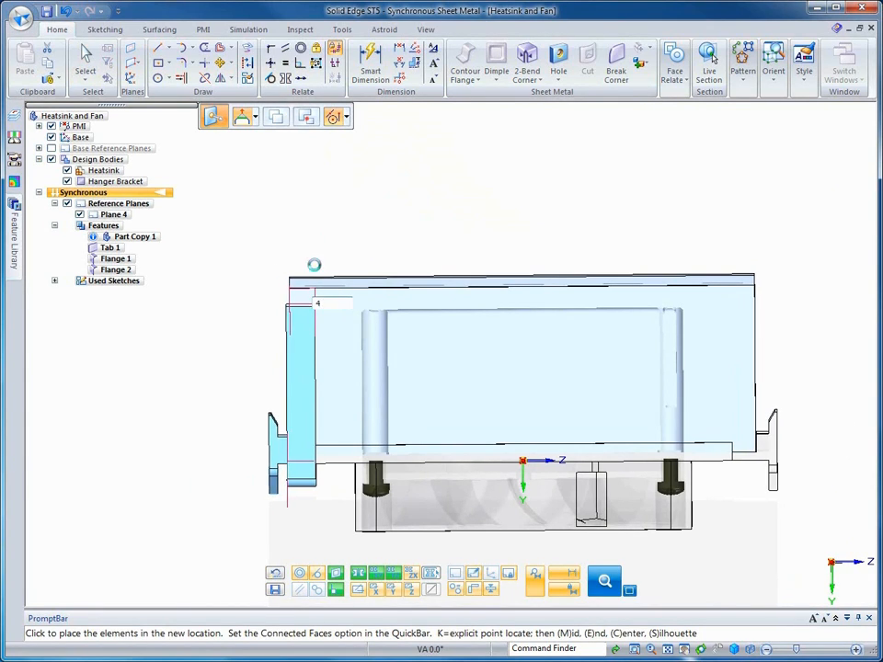
{"action": "key", "text": "Return"}
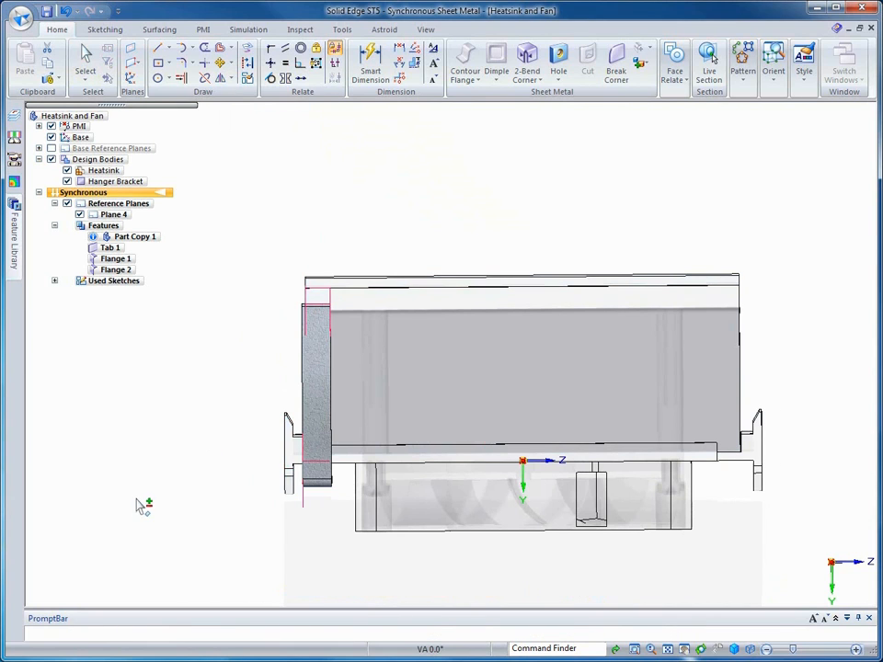
{"action": "key", "text": "Escape"}
Widen the bracket by moving the inner edge face of its bottom strip 2 mm toward the fan.
{"action": "middle_click_drag", "start_coordinate": [137, 499], "coordinate": [282, 442]}
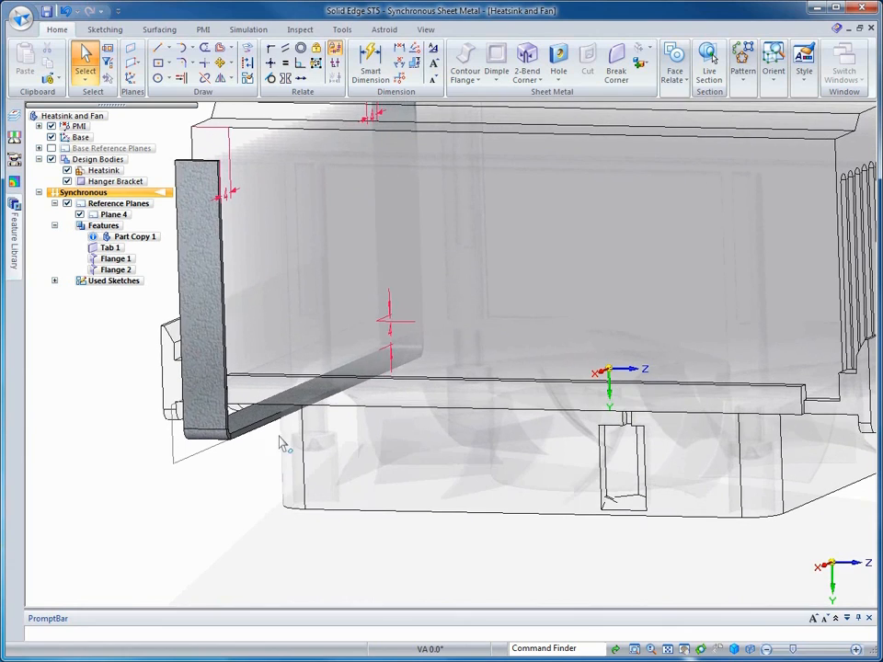
{"action": "left_click", "coordinate": [282, 426]}
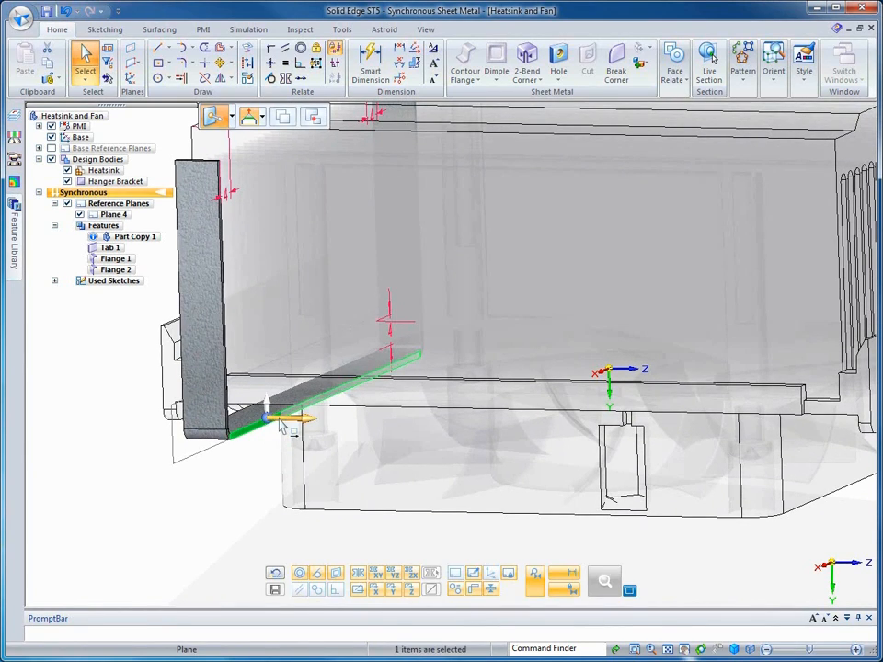
{"action": "left_click", "coordinate": [282, 426]}
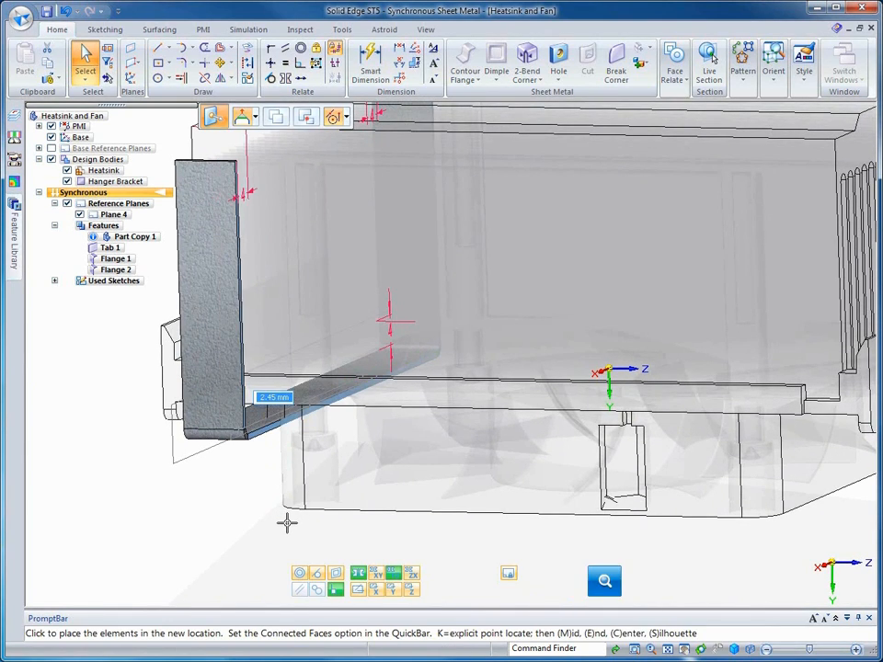
{"action": "type", "text": "2"}
{"action": "key", "text": "Return"}
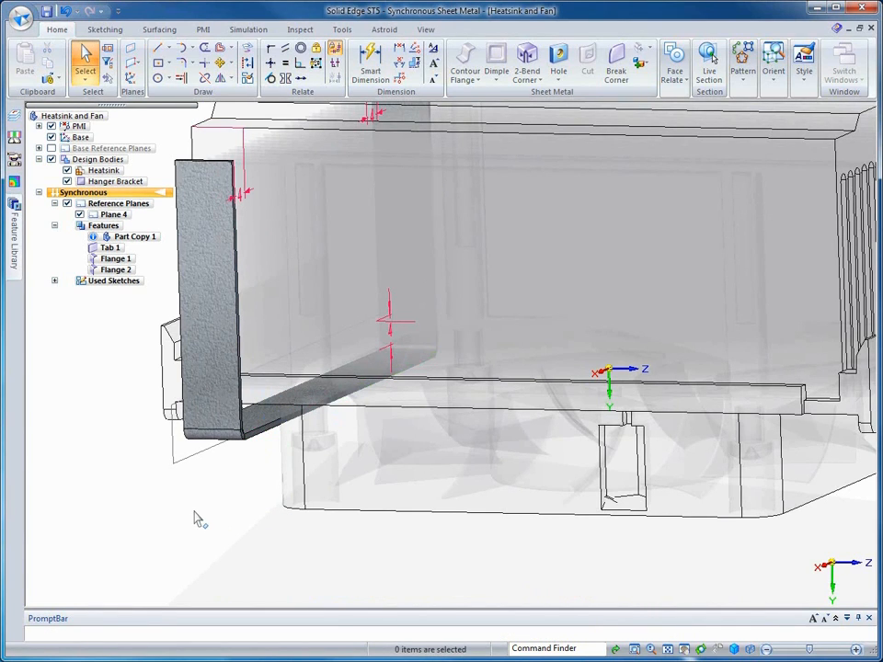
Make the Hanger Bracket the active assembly body.
{"action": "middle_click_drag", "start_coordinate": [178, 509], "coordinate": [99, 342]}
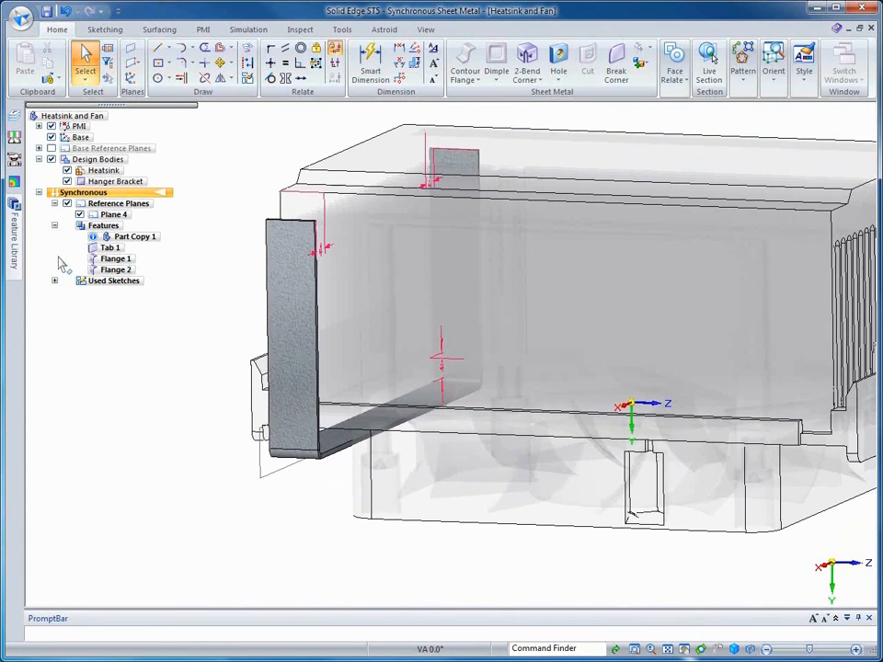
{"action": "right_click", "coordinate": [95, 182]}
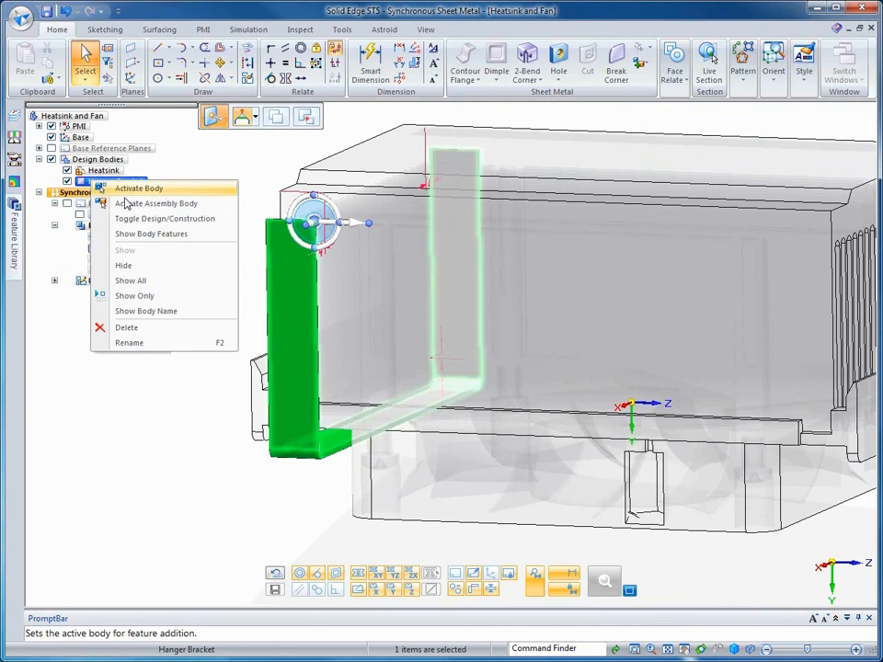
{"action": "left_click", "coordinate": [128, 203]}
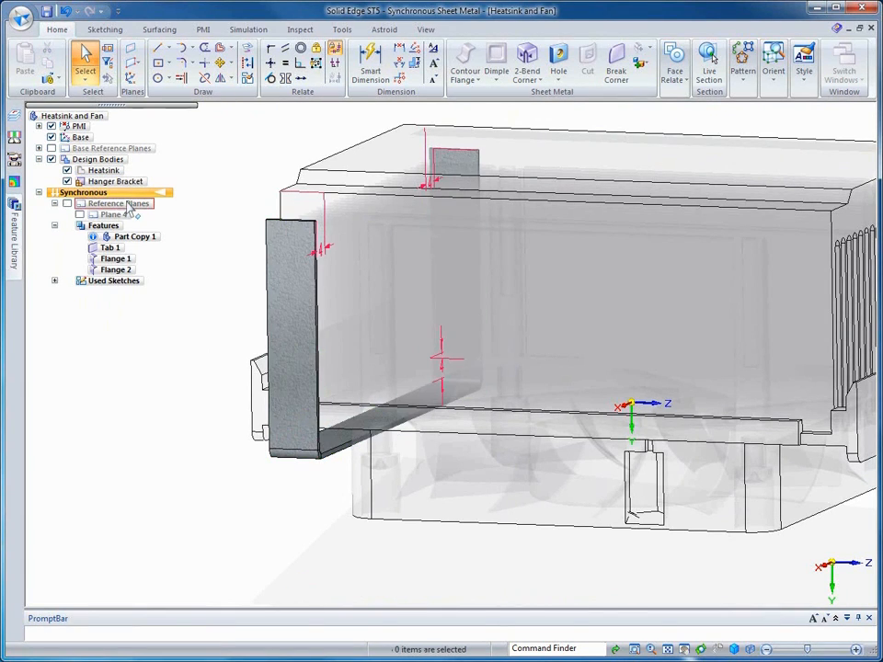
Toggle the Heatsink from design to construction body and hide all PMI dimensions.
{"action": "left_click", "coordinate": [101, 171]}
{"action": "right_click", "coordinate": [109, 173]}
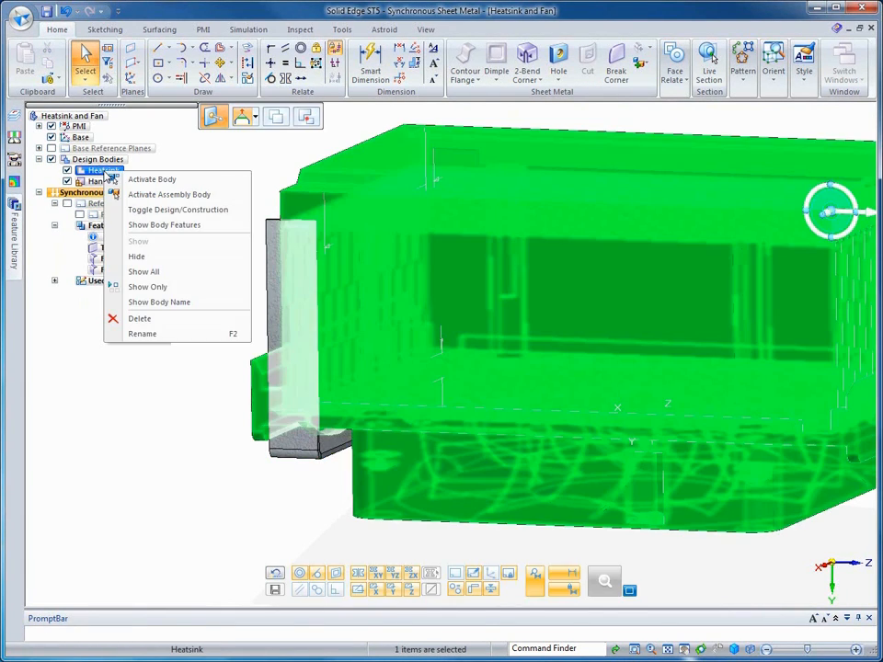
{"action": "left_click", "coordinate": [162, 210]}
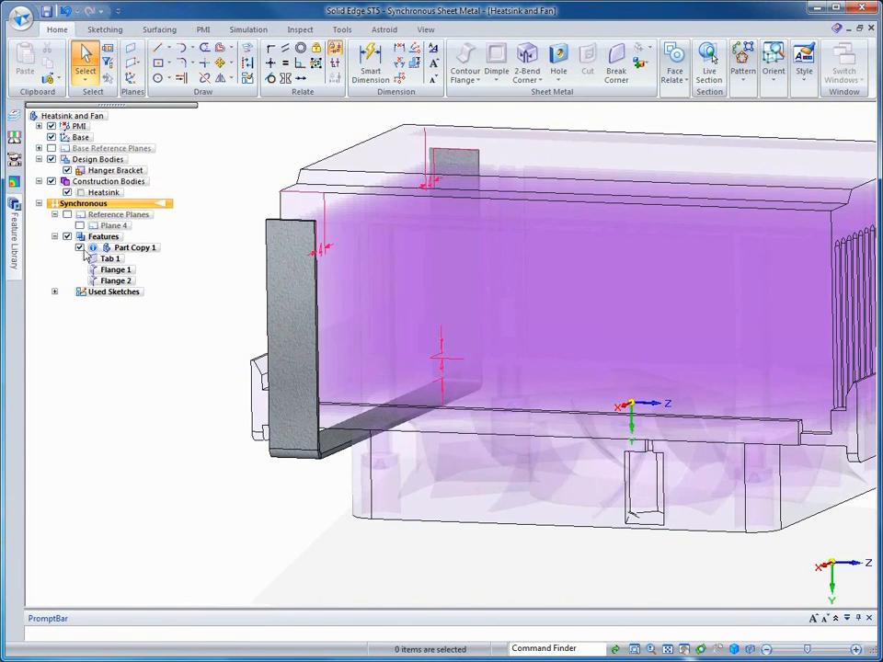
{"action": "left_click", "coordinate": [51, 126]}
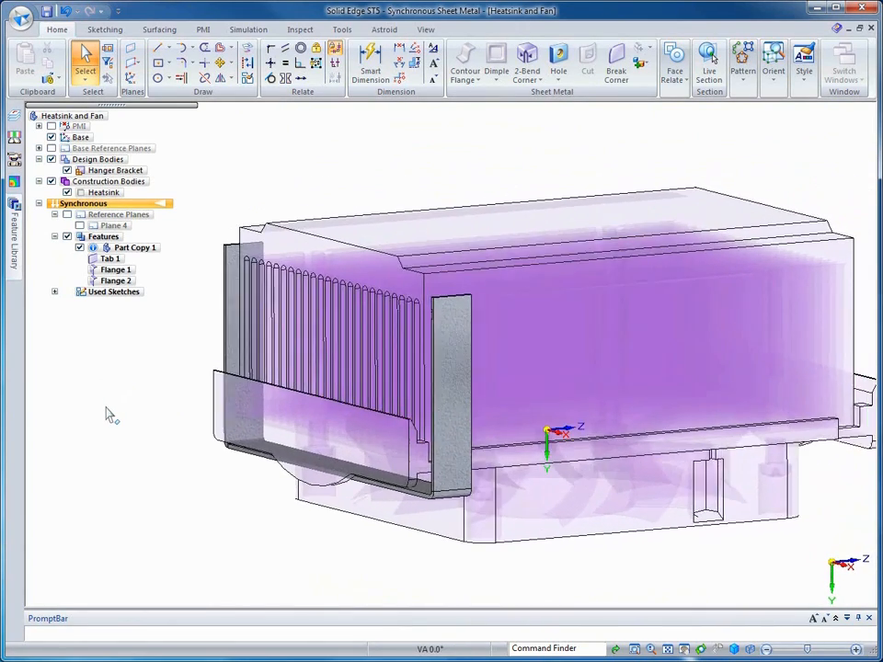
Rotate the heatsink's finned end face 10° inward about its lower edge, tapering both ends symmetrically.
{"action": "left_click", "coordinate": [293, 283]}
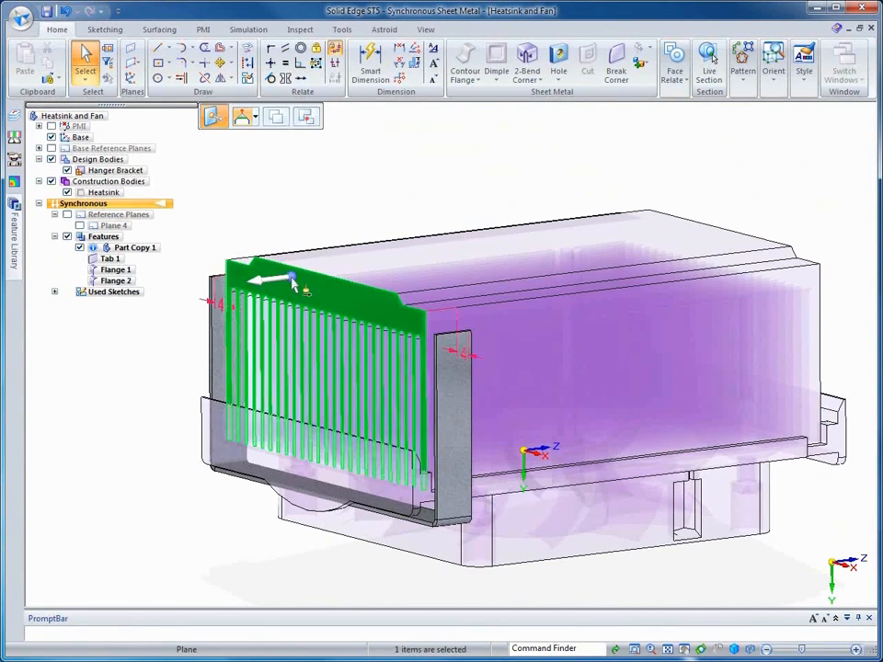
{"action": "left_click_drag", "start_coordinate": [290, 278], "coordinate": [288, 460]}
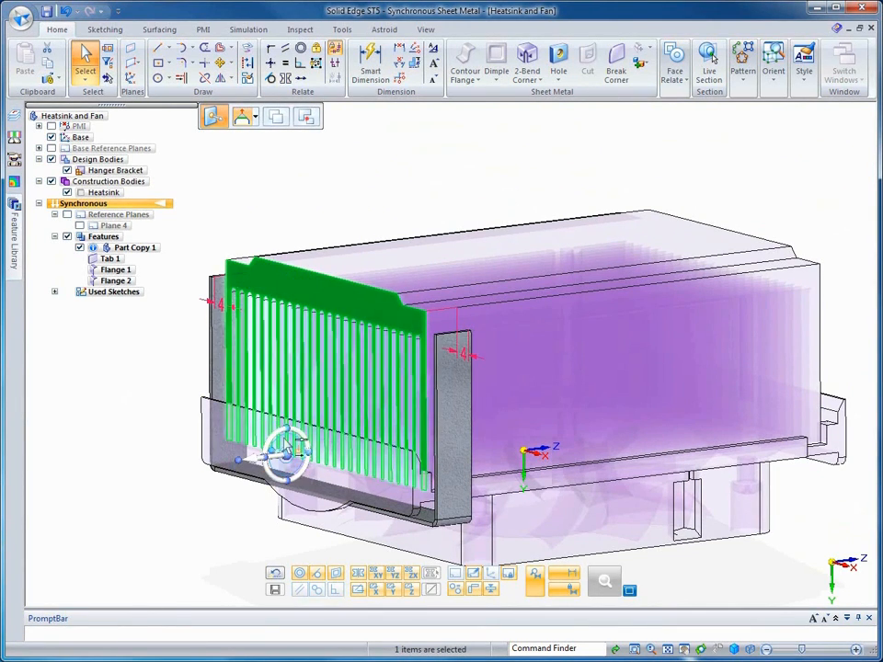
{"action": "left_click", "coordinate": [287, 459]}
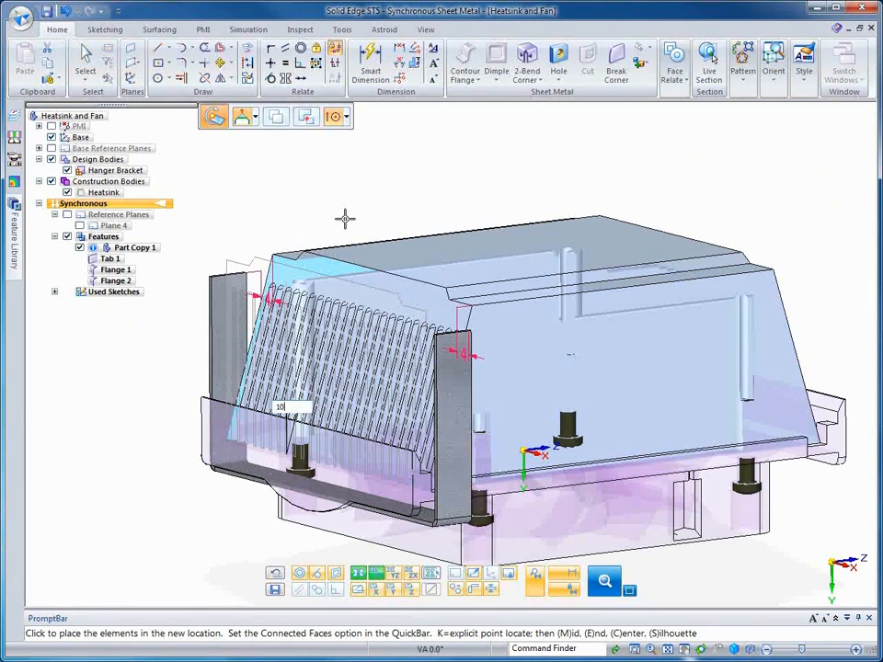
{"action": "left_click", "coordinate": [344, 218]}
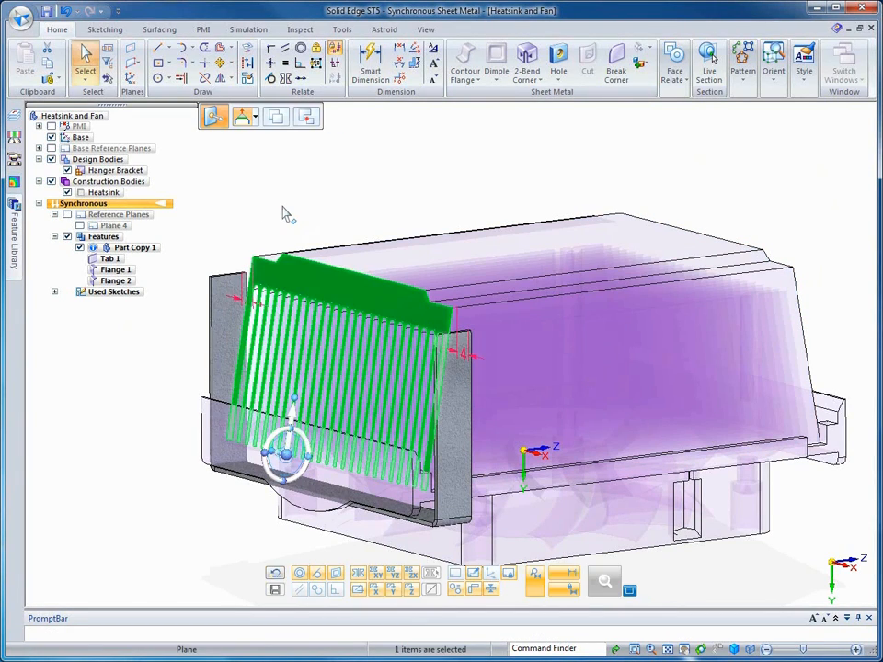
{"action": "left_click", "coordinate": [275, 208]}
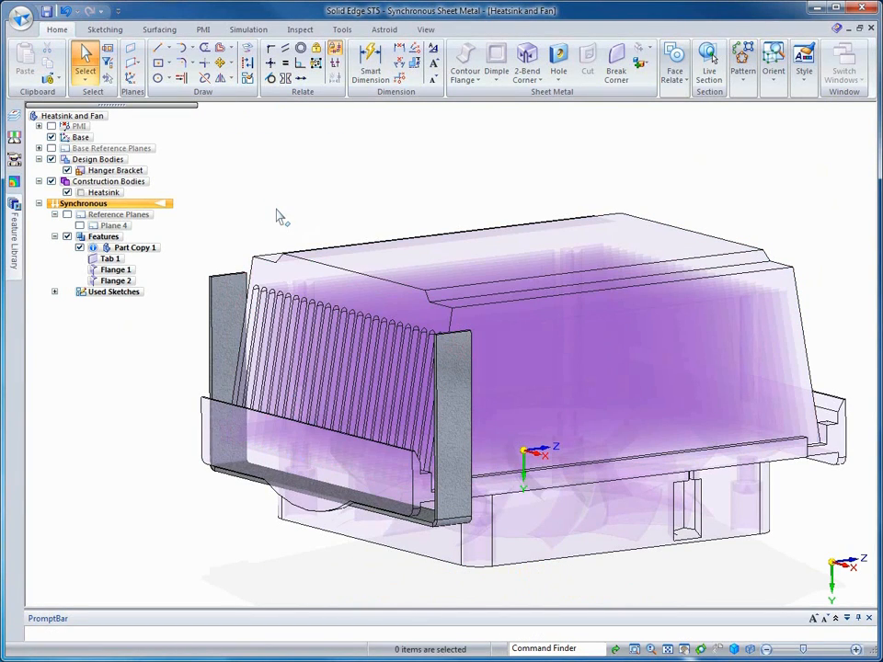
Hide the Heatsink construction body to isolate the Hanger Bracket.
{"action": "middle_click_drag", "start_coordinate": [276, 209], "coordinate": [253, 212]}
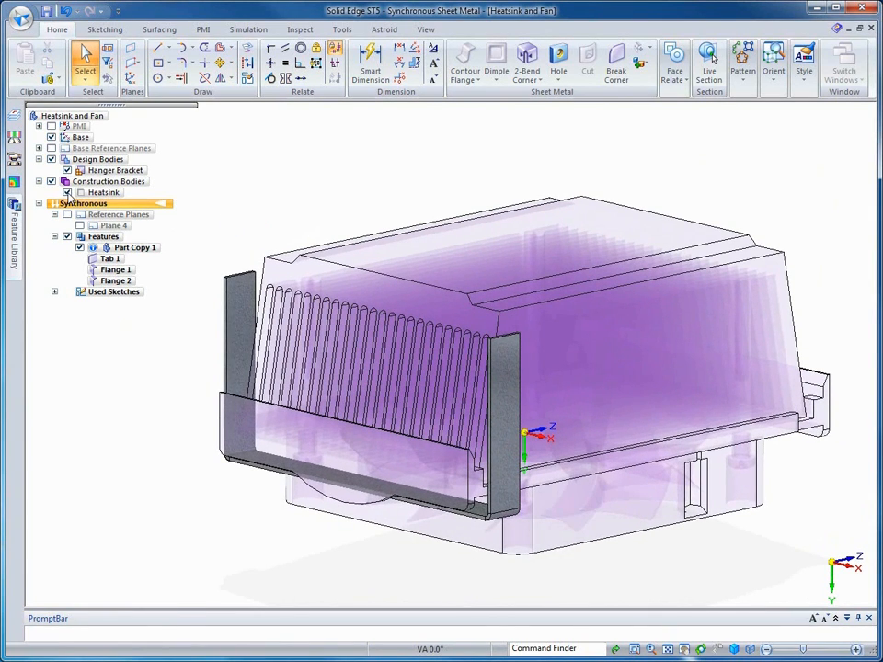
{"action": "left_click", "coordinate": [67, 193]}
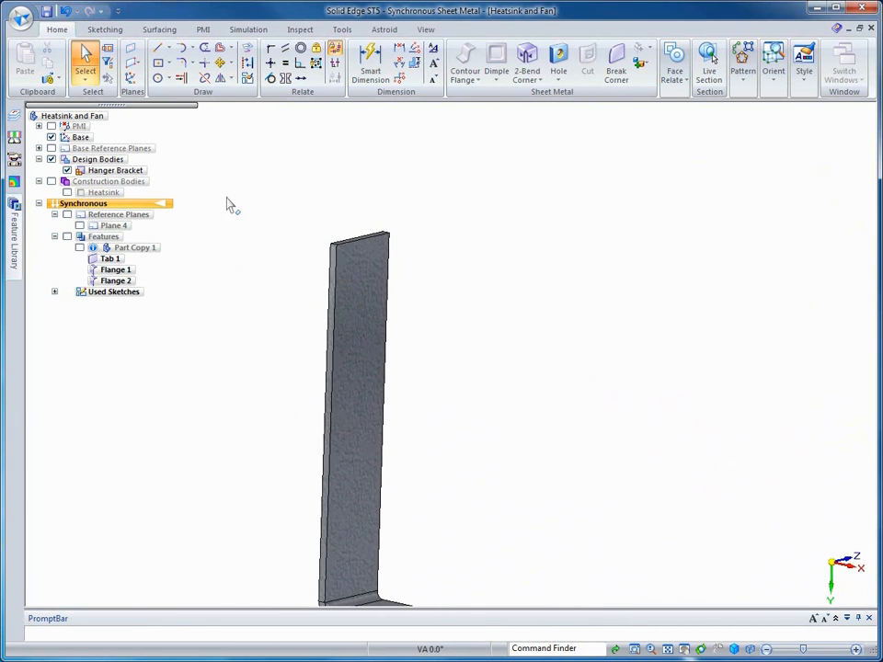
Build a hook on the upright's upper edge with a 3 mm partial flange and a 6 mm return flange, both at 90°.
{"action": "left_click", "coordinate": [362, 241]}
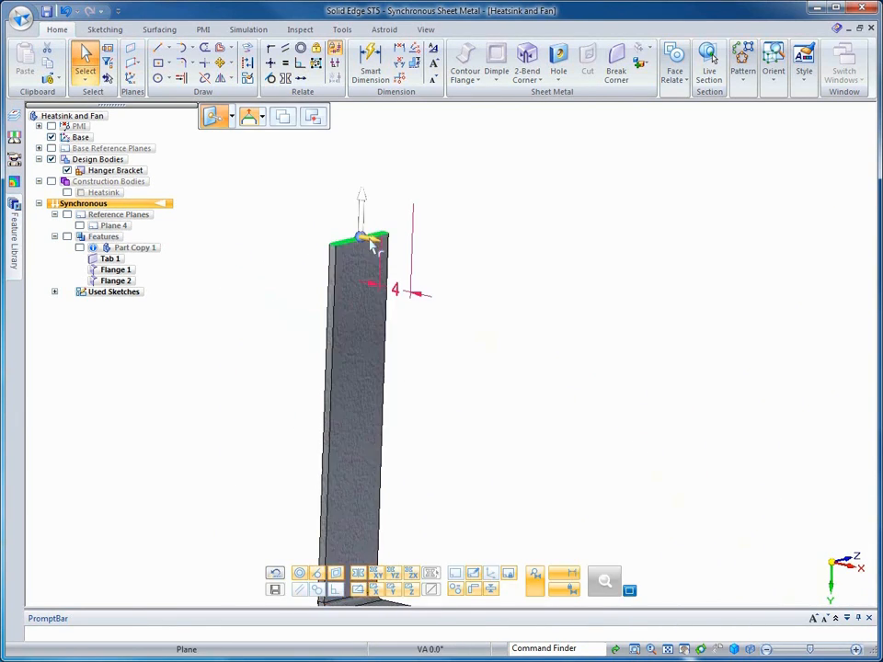
{"action": "left_click", "coordinate": [372, 241]}
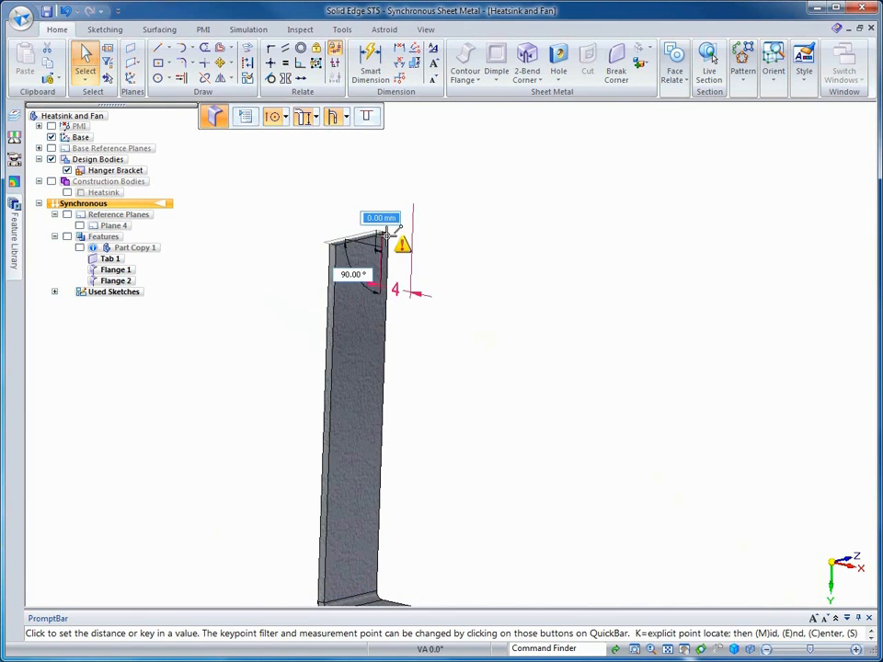
{"action": "left_click", "coordinate": [368, 118]}
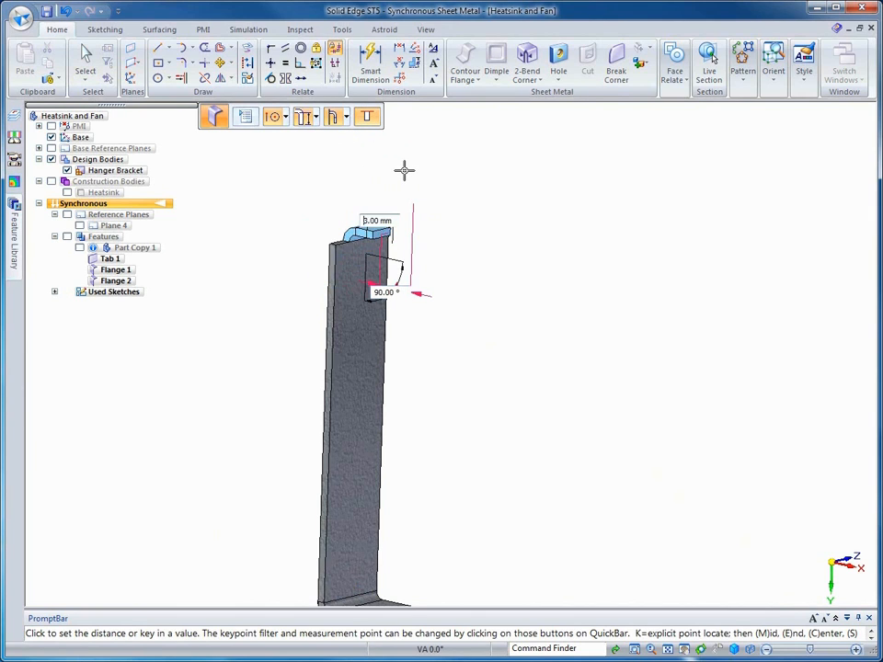
{"action": "left_click", "coordinate": [406, 175]}
{"action": "left_click", "coordinate": [381, 237]}
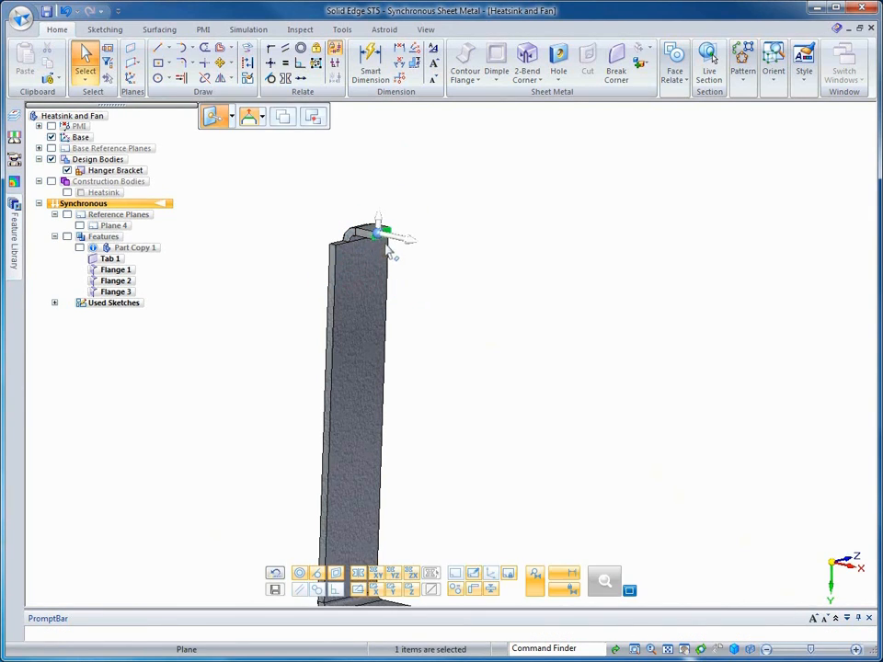
{"action": "left_click", "coordinate": [381, 232]}
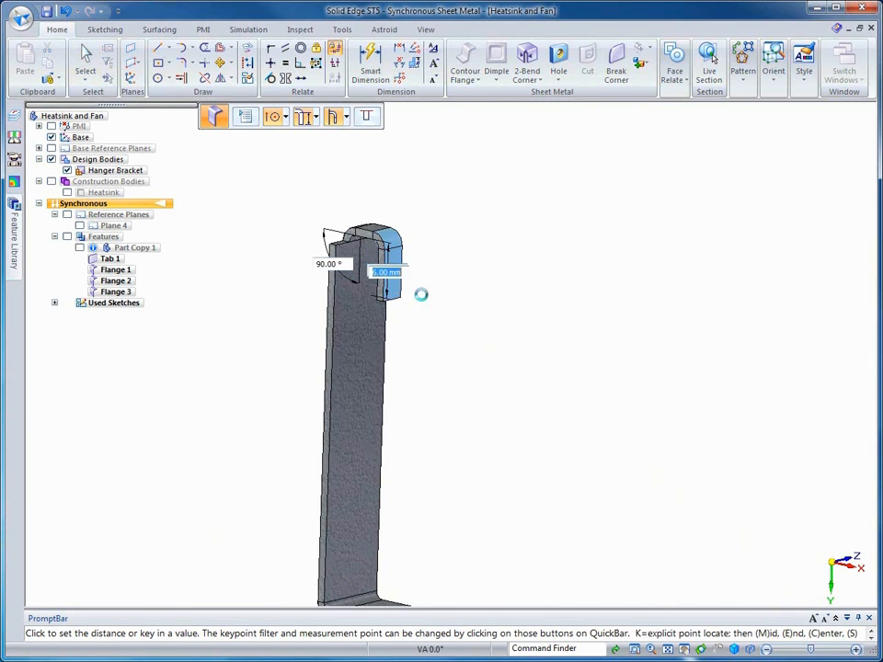
Dimension the hook's width, set it to 4 mm with symmetric adjustment and lock the dimension.
{"action": "middle_click_drag", "start_coordinate": [510, 363], "coordinate": [329, 198]}
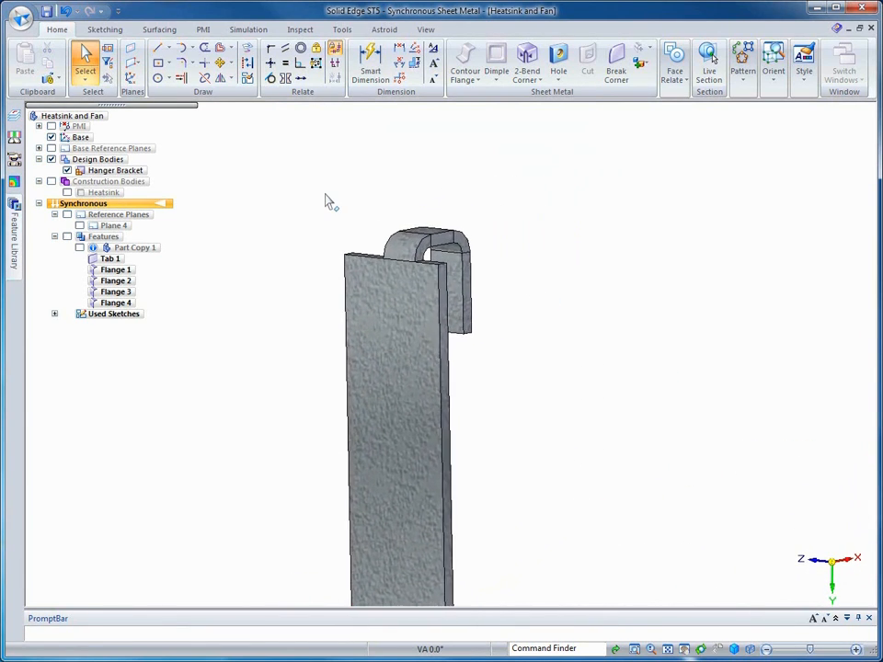
{"action": "left_click", "coordinate": [370, 66]}
{"action": "left_click", "coordinate": [415, 232]}
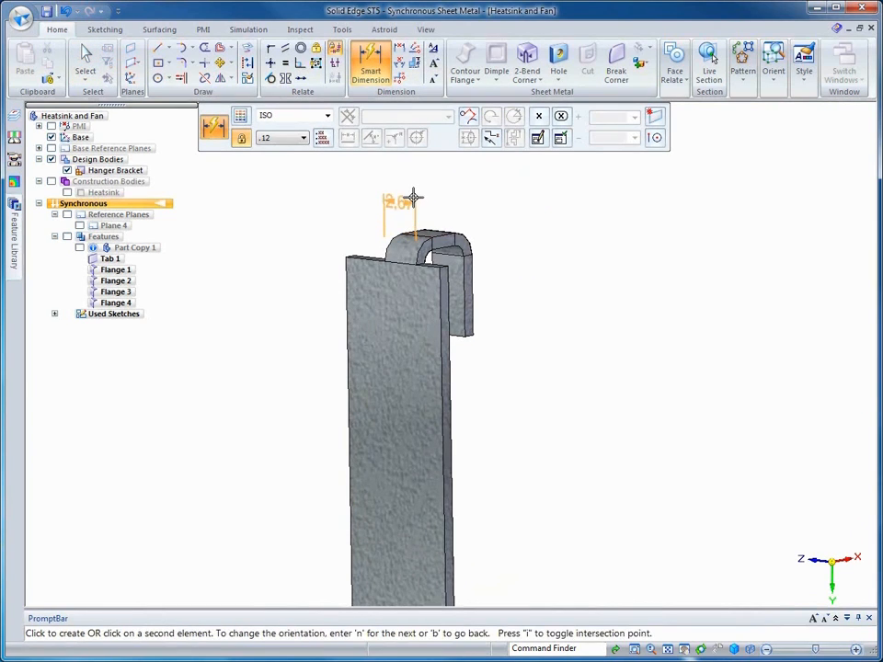
{"action": "left_click", "coordinate": [415, 177]}
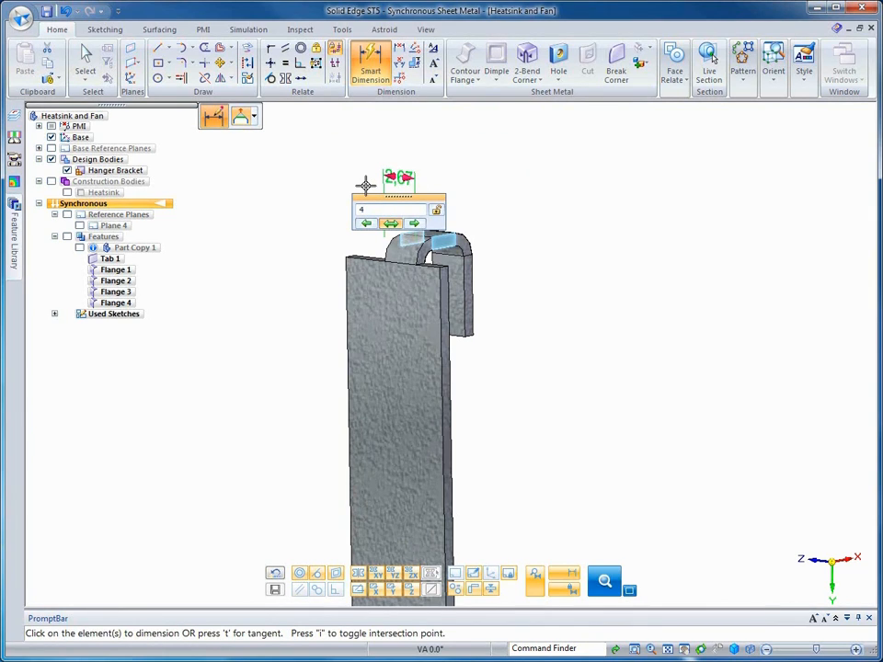
{"action": "type", "text": "4"}
{"action": "key", "text": "Return"}
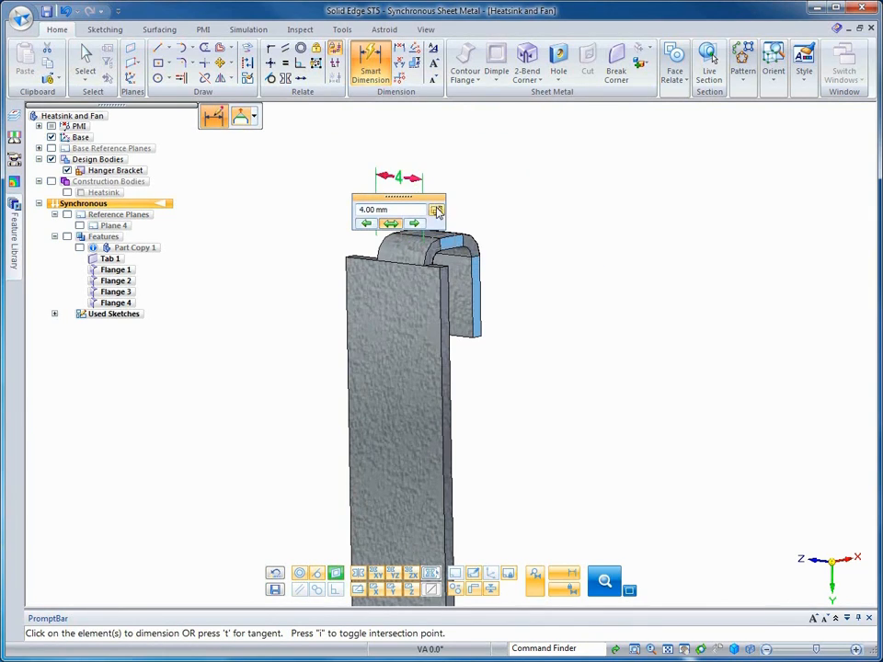
{"action": "left_click", "coordinate": [465, 186]}
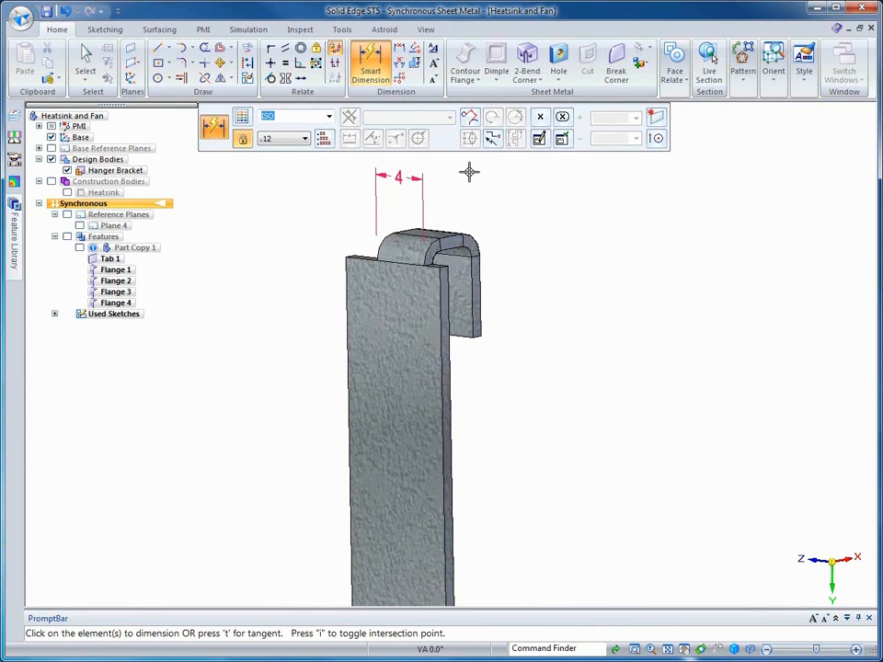
Dimension the offset from the upright's side edge to the hook and set it to 2 mm by moving the hook.
{"action": "left_click", "coordinate": [362, 261]}
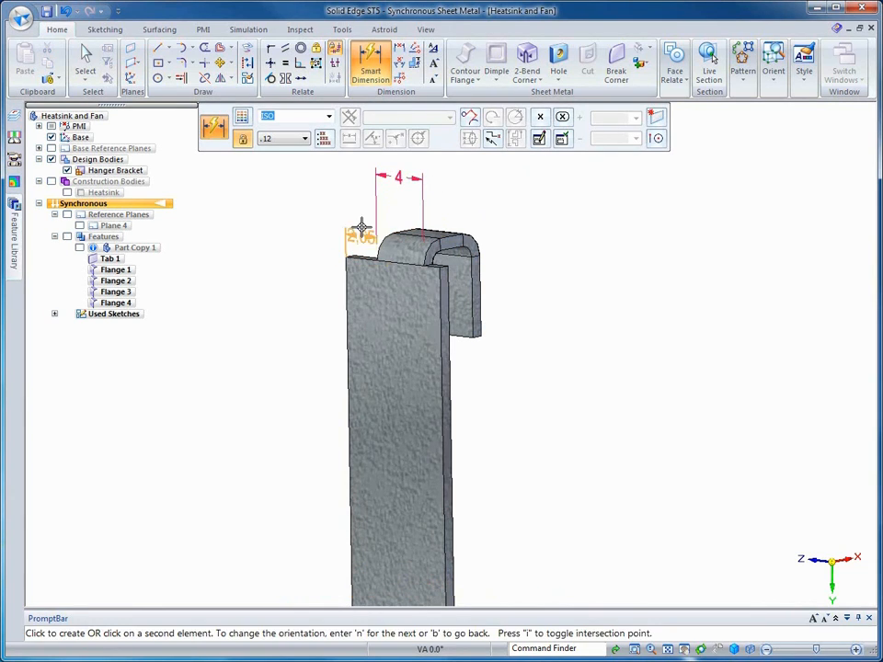
{"action": "left_click", "coordinate": [337, 211]}
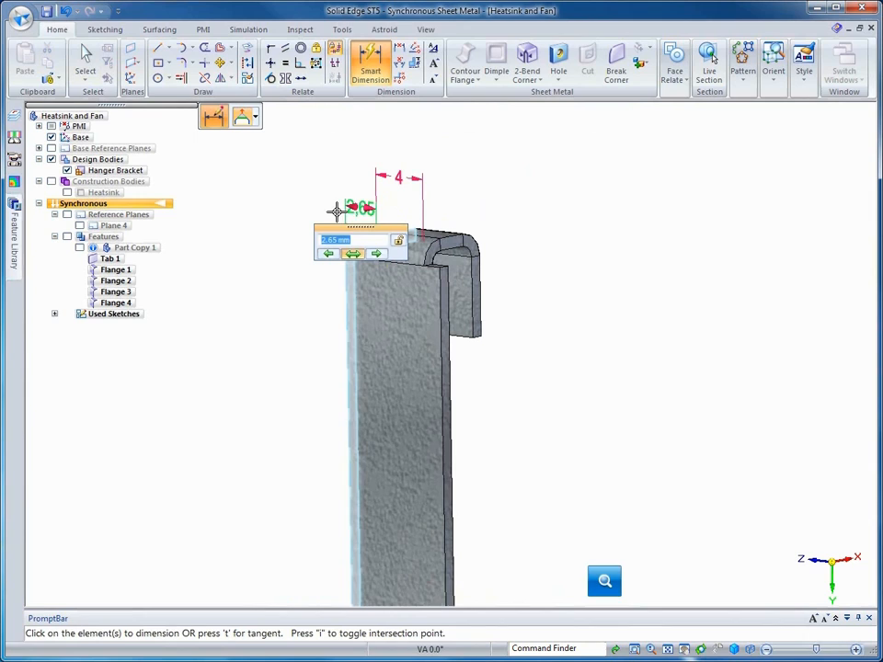
{"action": "left_click", "coordinate": [377, 254]}
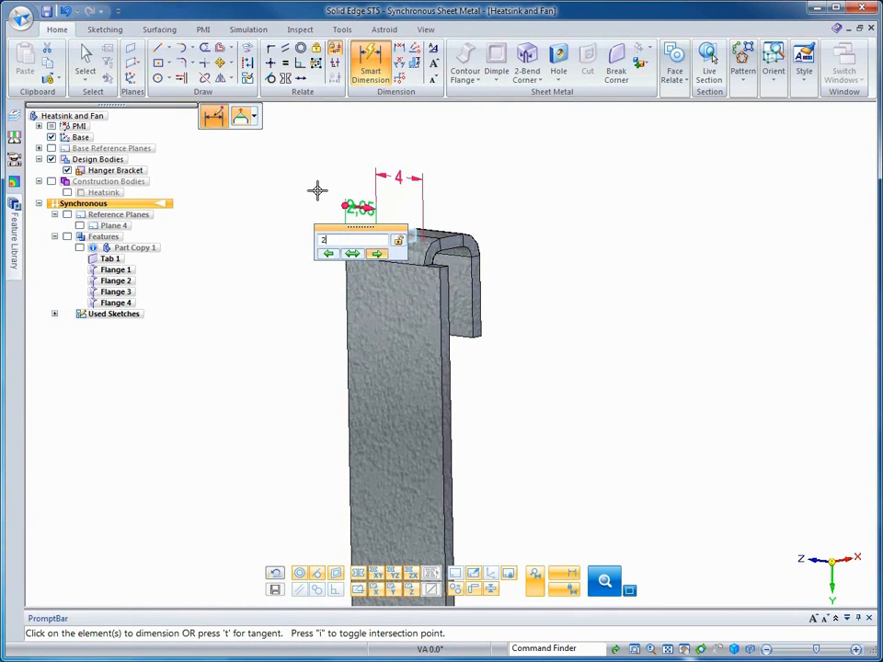
{"action": "type", "text": "2"}
{"action": "key", "text": "Return"}
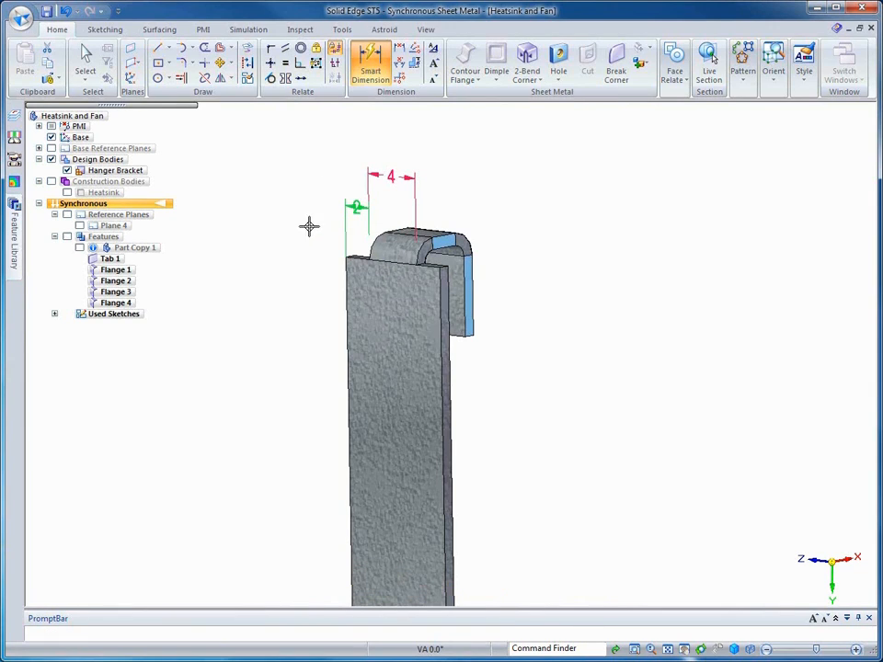
{"action": "key", "text": "Escape"}
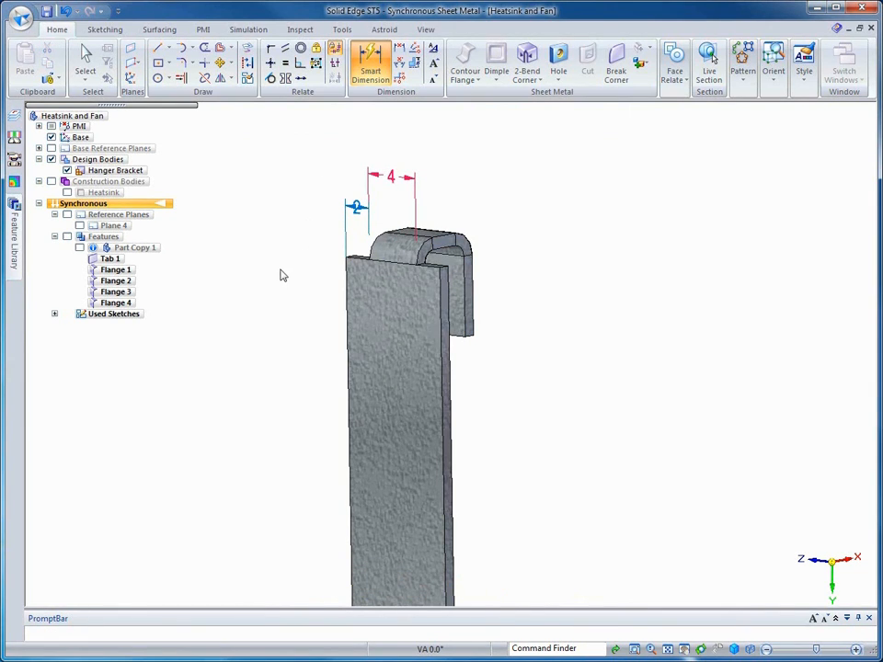
{"action": "key", "text": "Escape"}
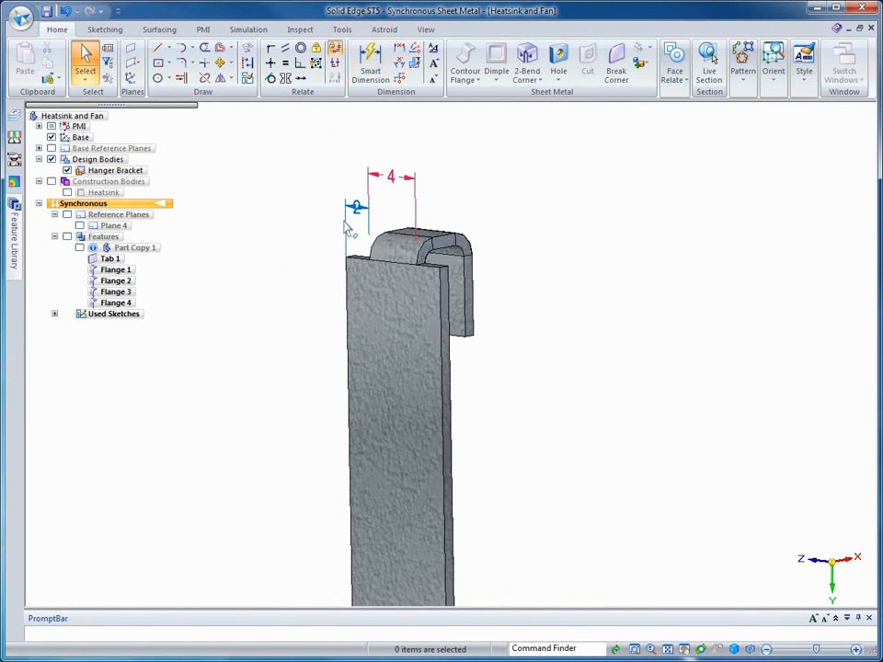
Round the upright's upper corners and the hook's free-end corners with a 1 mm Break Corner radius.
{"action": "left_click", "coordinate": [616, 63]}
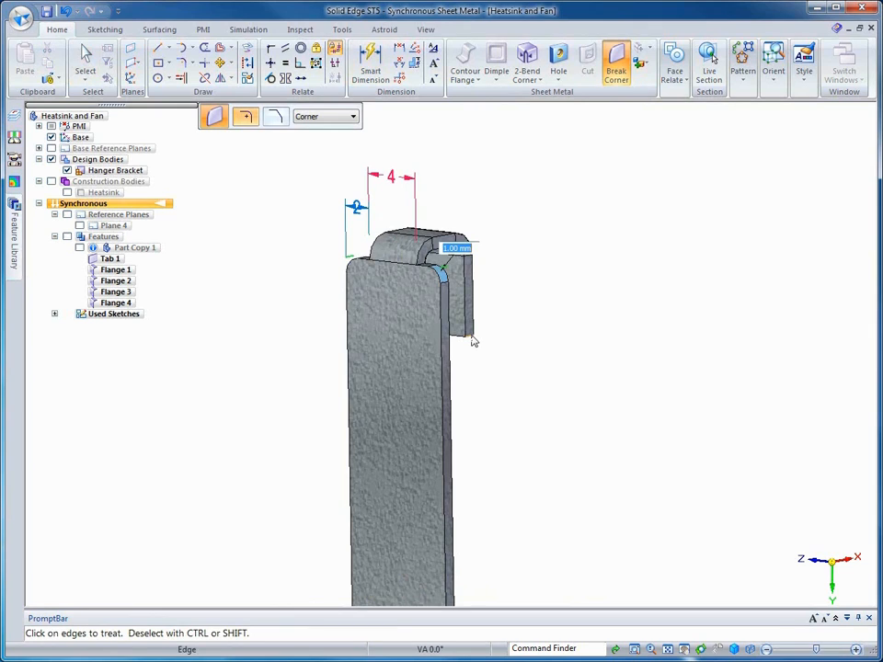
{"action": "middle_click_drag", "start_coordinate": [469, 343], "coordinate": [164, 375]}
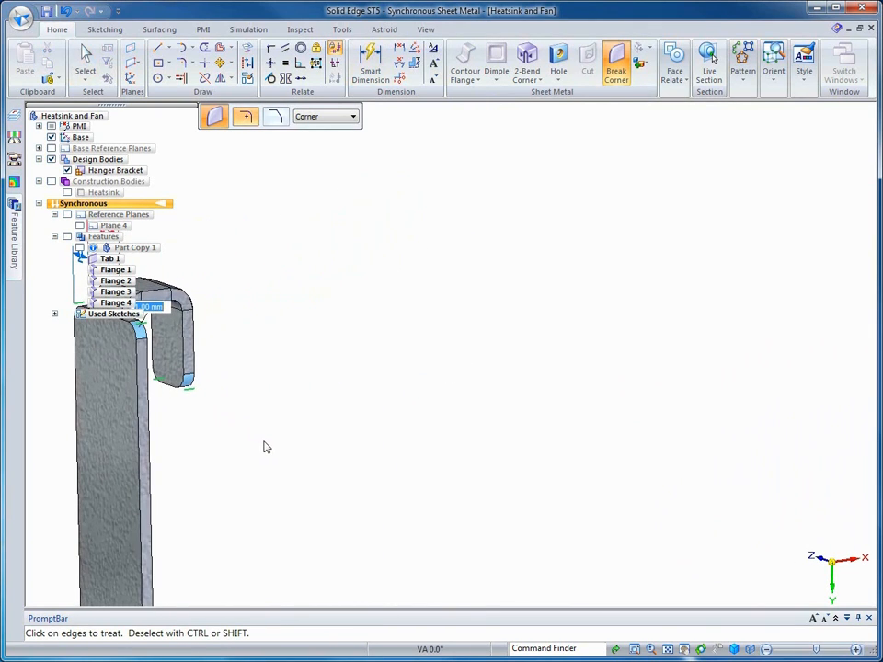
{"action": "middle_click_drag", "start_coordinate": [264, 442], "coordinate": [232, 386]}
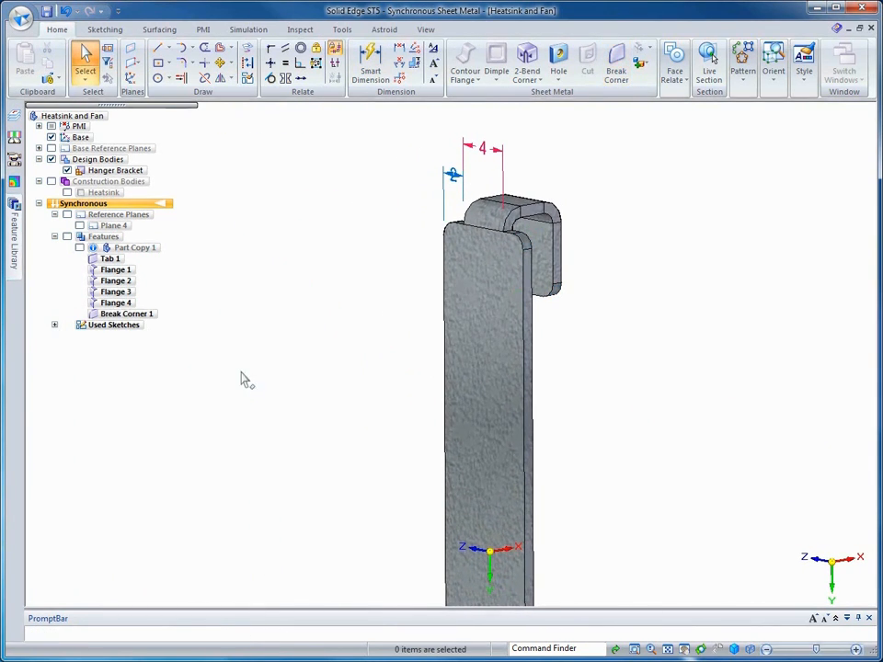
Place two 3 mm holes along the upright's centreline, 10 mm apart, with the hole plane locked to its outer face.
{"action": "left_click", "coordinate": [559, 66]}
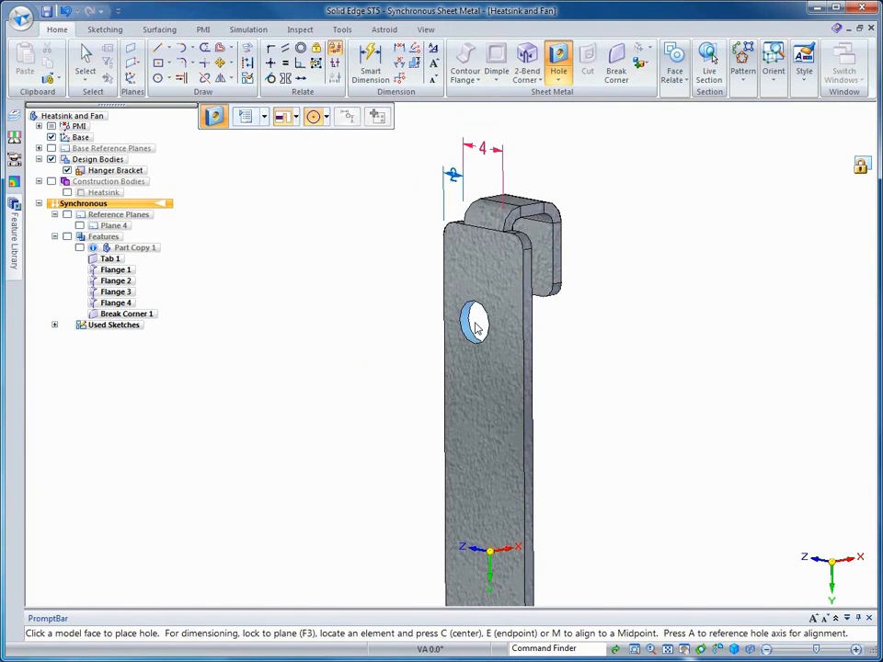
{"action": "key", "text": "F3"}
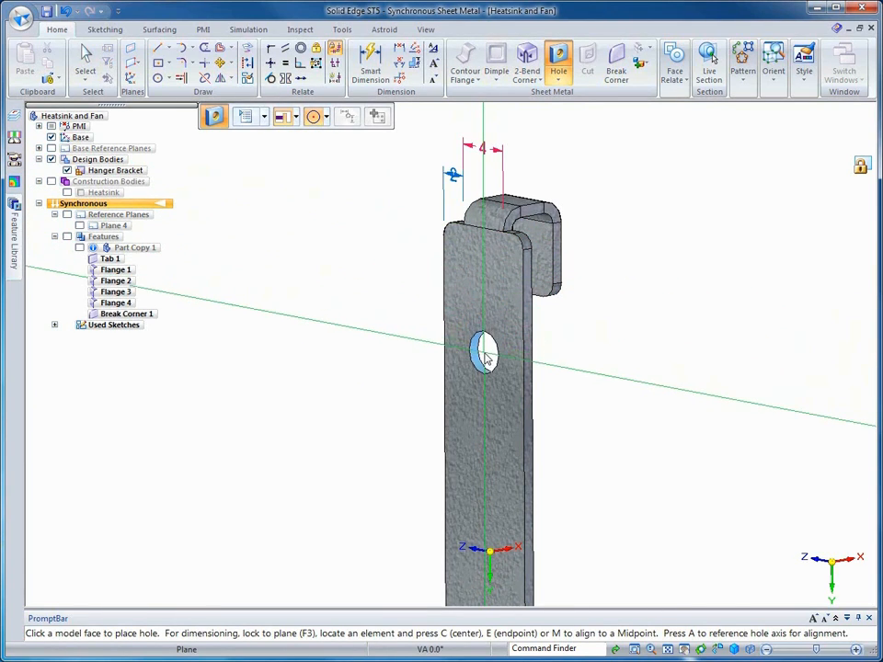
{"action": "left_click", "coordinate": [485, 354]}
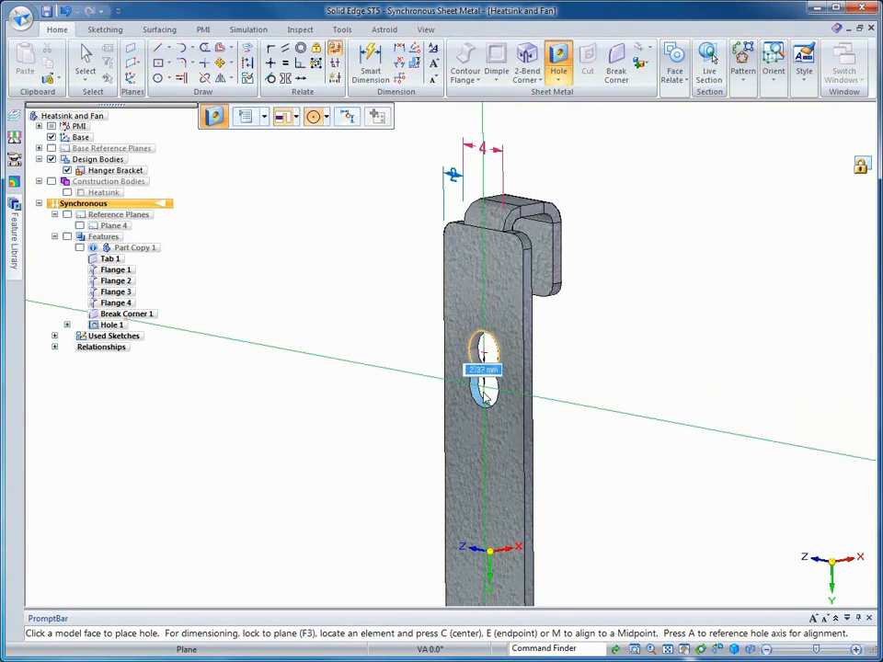
{"action": "left_click", "coordinate": [488, 460]}
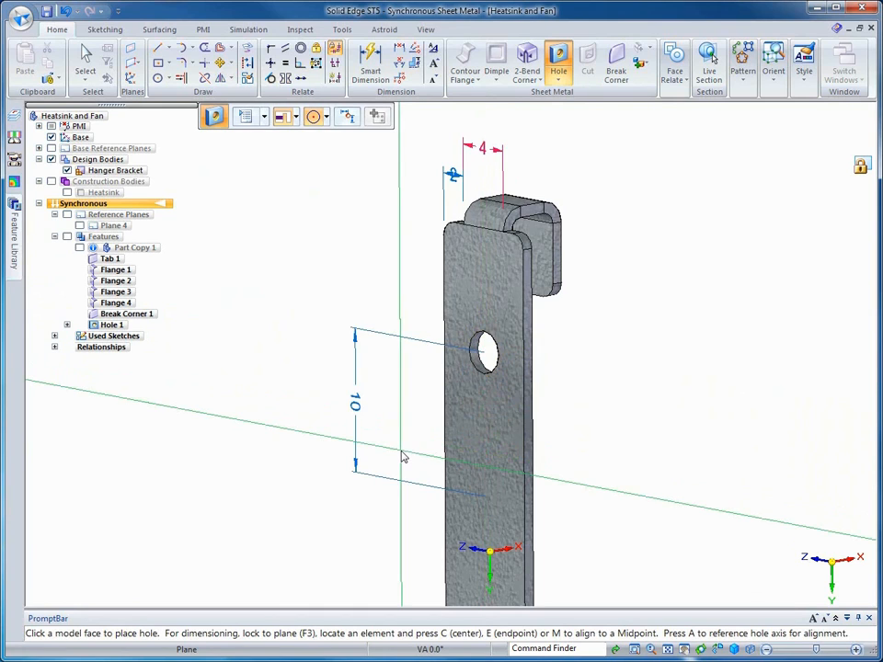
{"action": "key", "text": "Escape"}
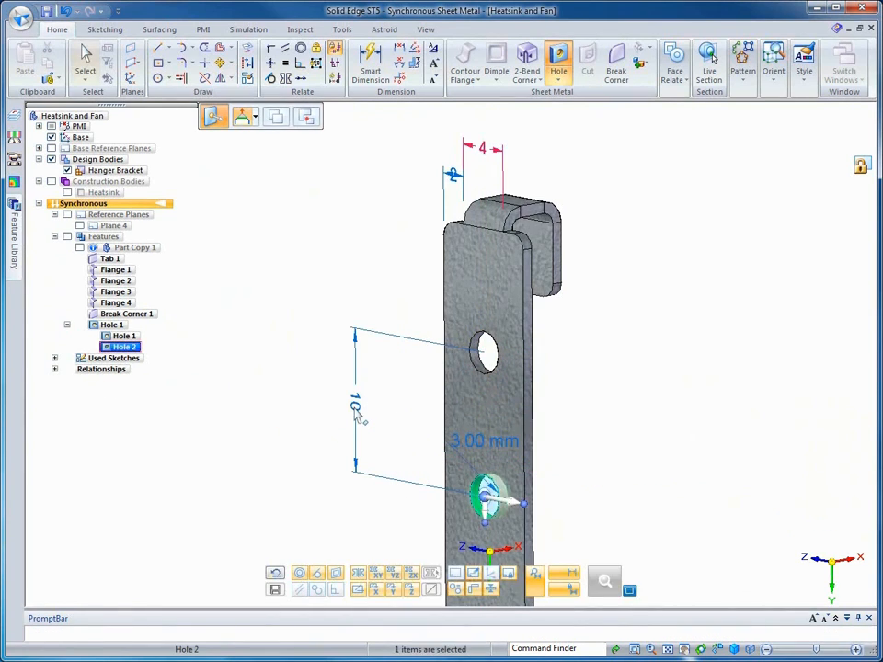
{"action": "key", "text": "Escape"}
Lock the 10 mm spacing dimension between the two holes.
{"action": "left_click", "coordinate": [361, 438]}
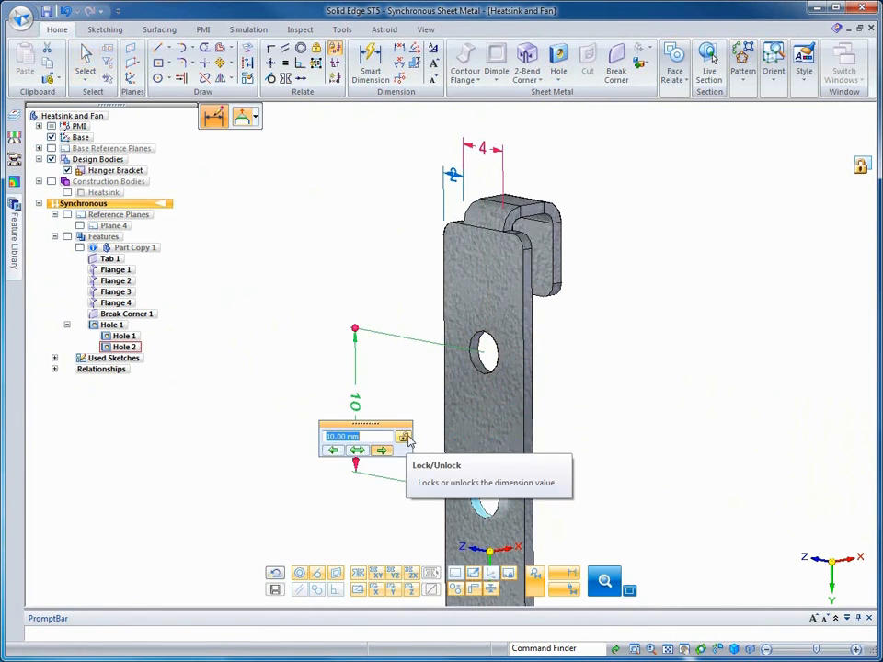
{"action": "left_click", "coordinate": [405, 439]}
{"action": "left_click", "coordinate": [285, 371]}
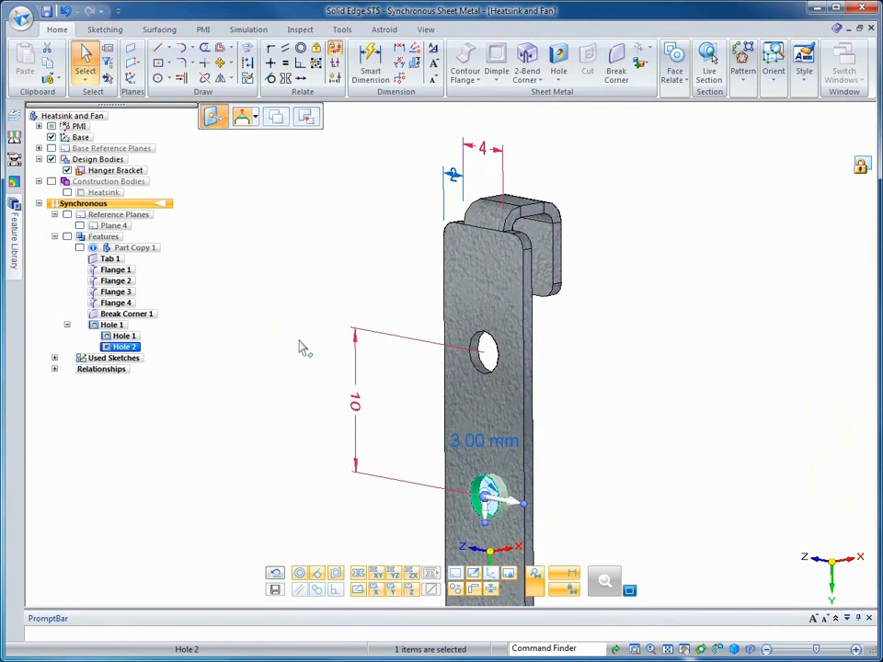
Dimension the upper hole from the upright's upper edge and set the distance to 10 mm by moving the holes.
{"action": "left_click", "coordinate": [372, 62]}
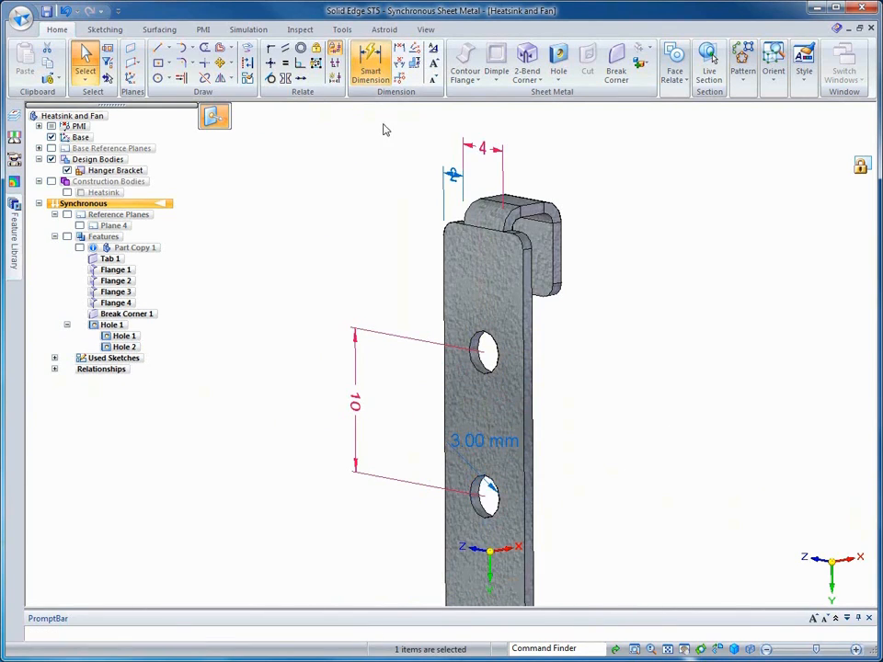
{"action": "left_click", "coordinate": [475, 343]}
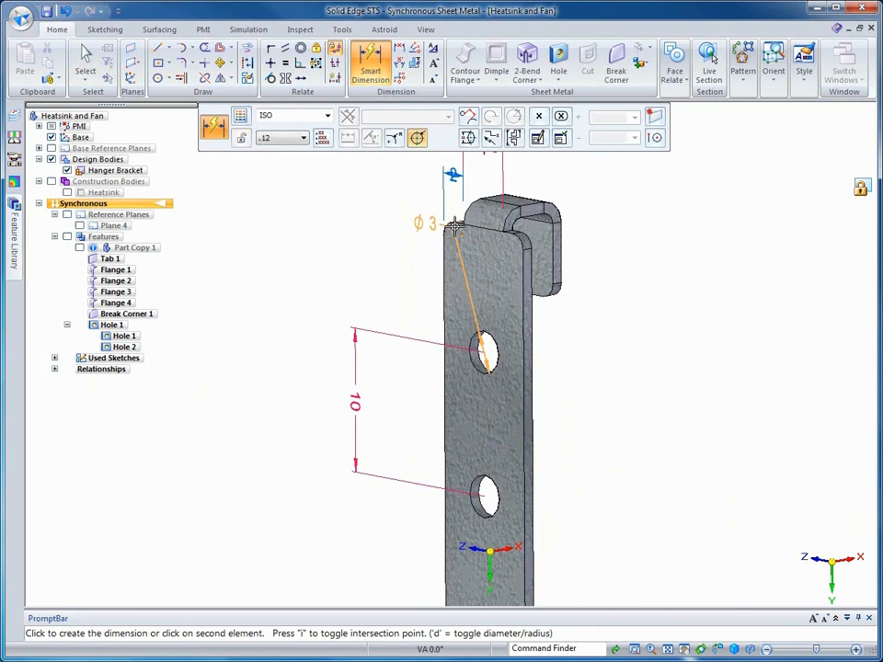
{"action": "left_click", "coordinate": [454, 225]}
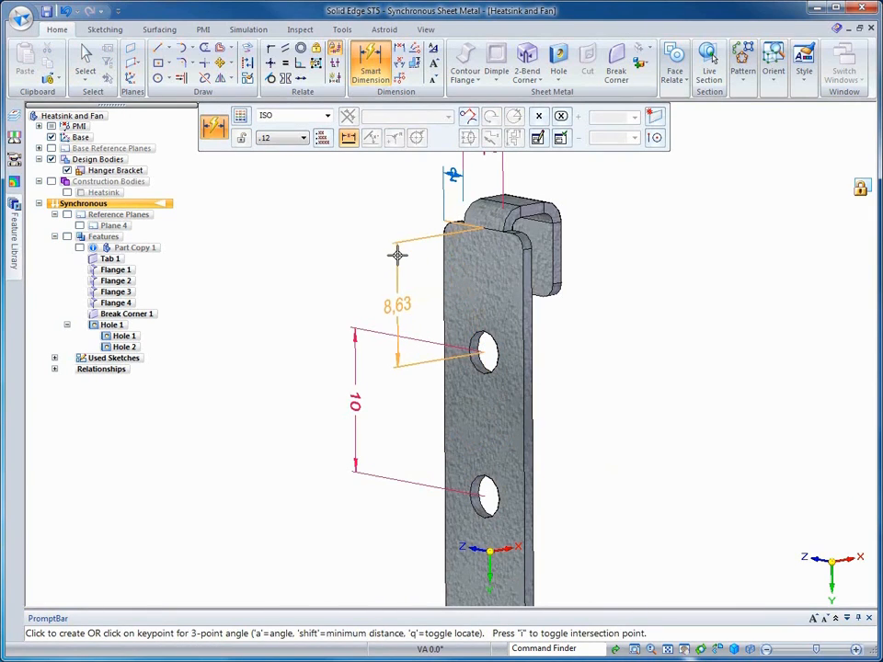
{"action": "middle_click_drag", "start_coordinate": [394, 255], "coordinate": [416, 293]}
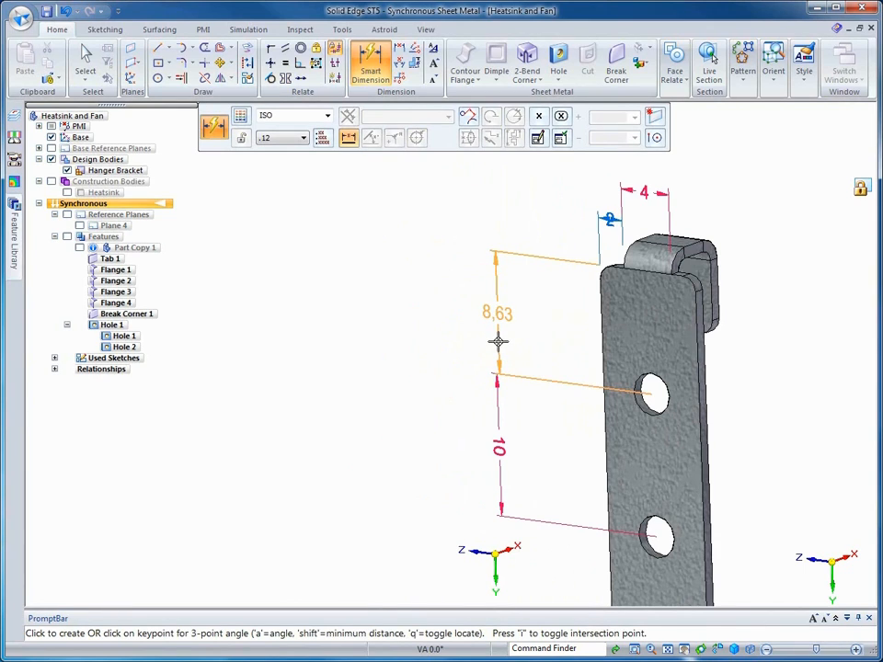
{"action": "left_click", "coordinate": [496, 341]}
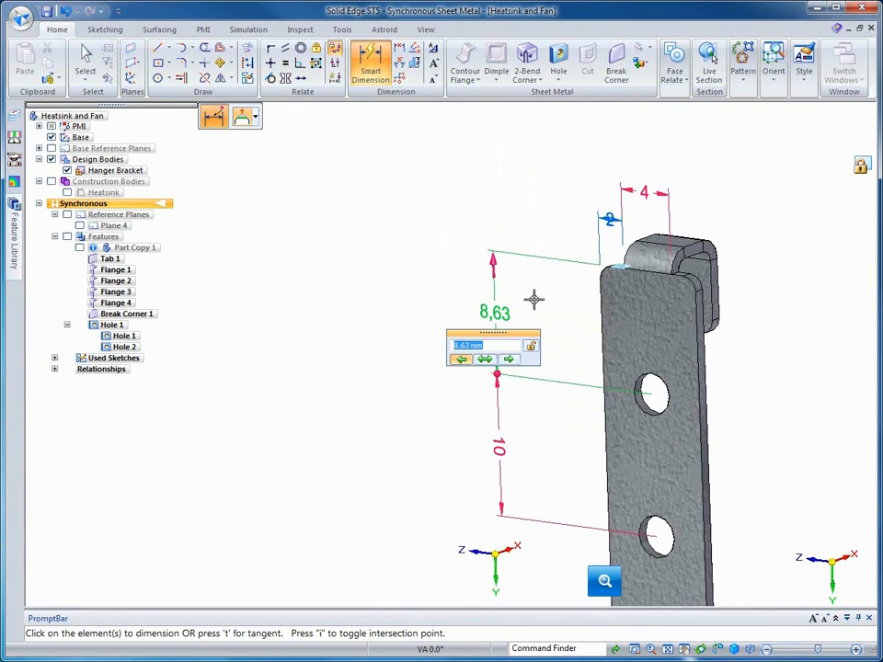
{"action": "left_click", "coordinate": [510, 360]}
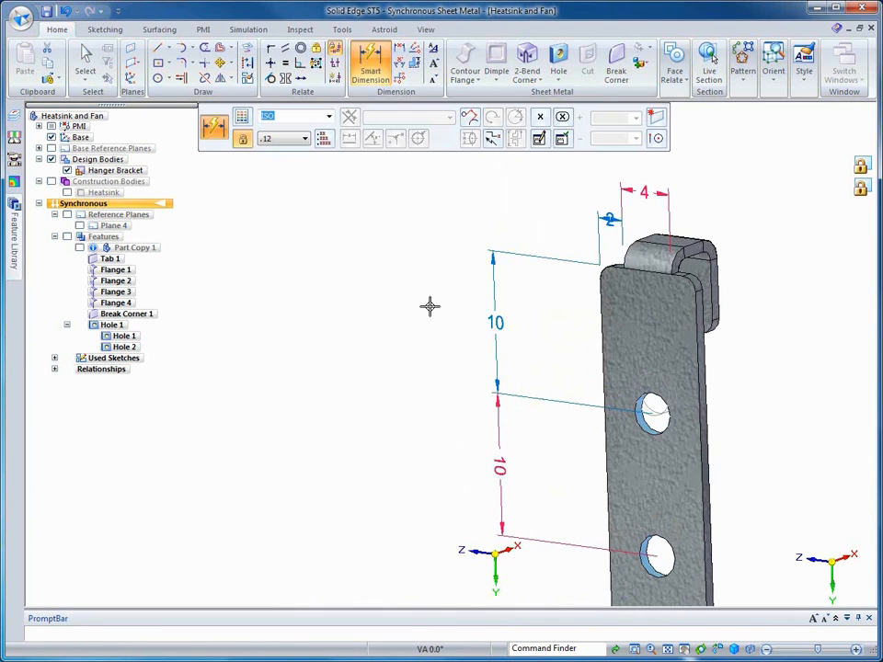
{"action": "key", "text": "Escape"}
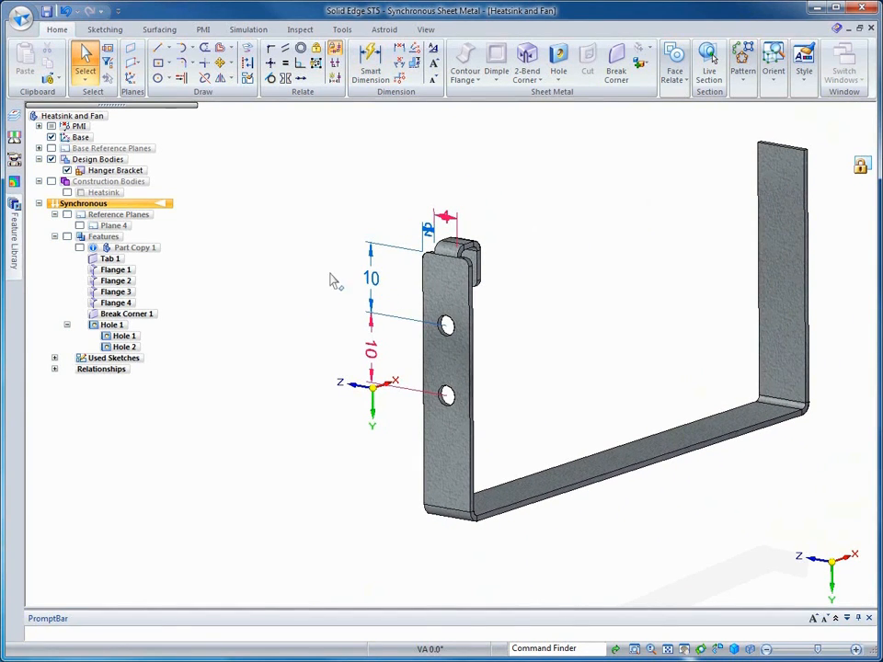
Mirror the hook and the two holes about the base YZ plane onto the opposite upright.
{"action": "left_click_drag", "start_coordinate": [454, 366], "coordinate": [523, 438]}
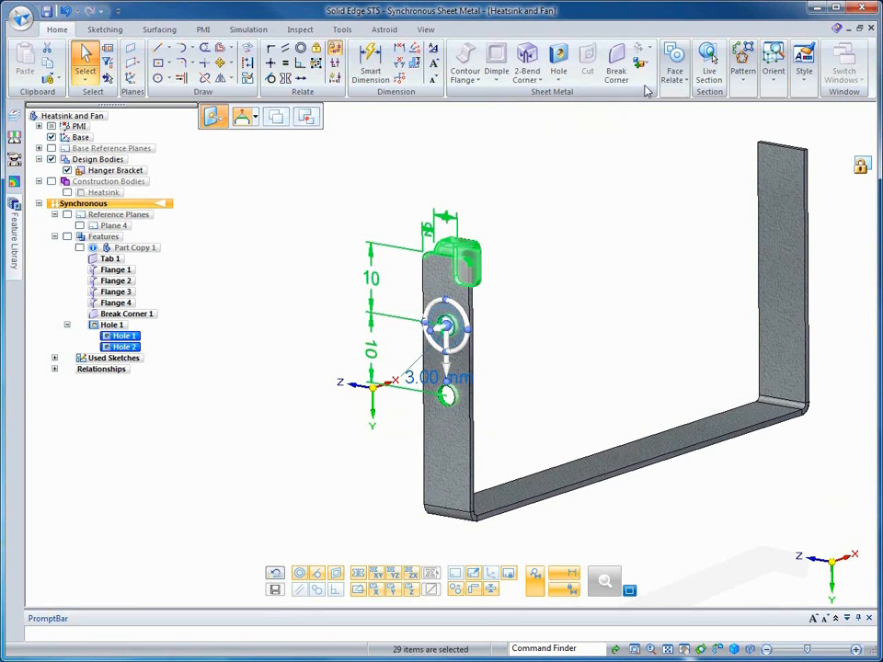
{"action": "left_click", "coordinate": [743, 75]}
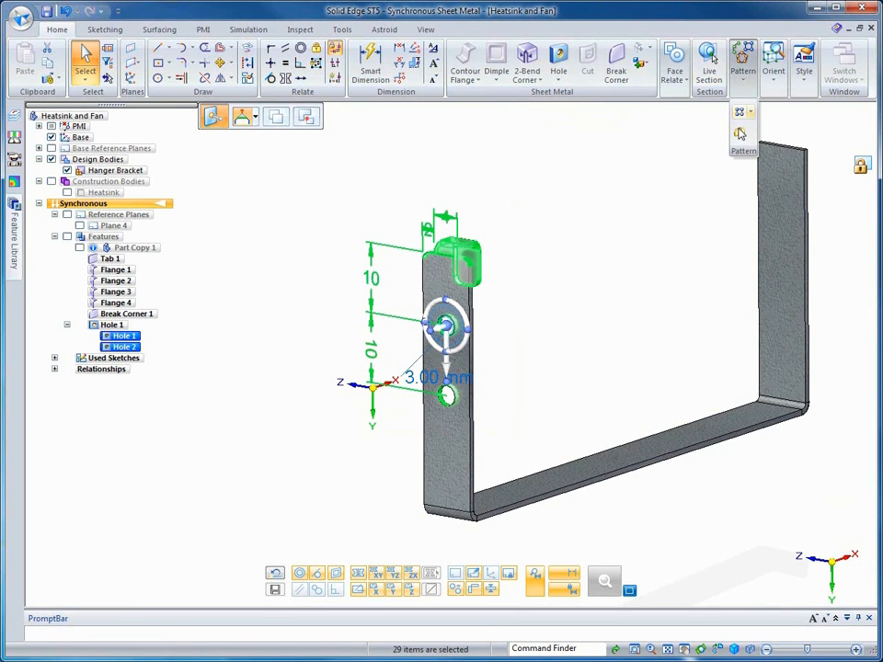
{"action": "left_click", "coordinate": [739, 137]}
{"action": "left_click", "coordinate": [346, 404]}
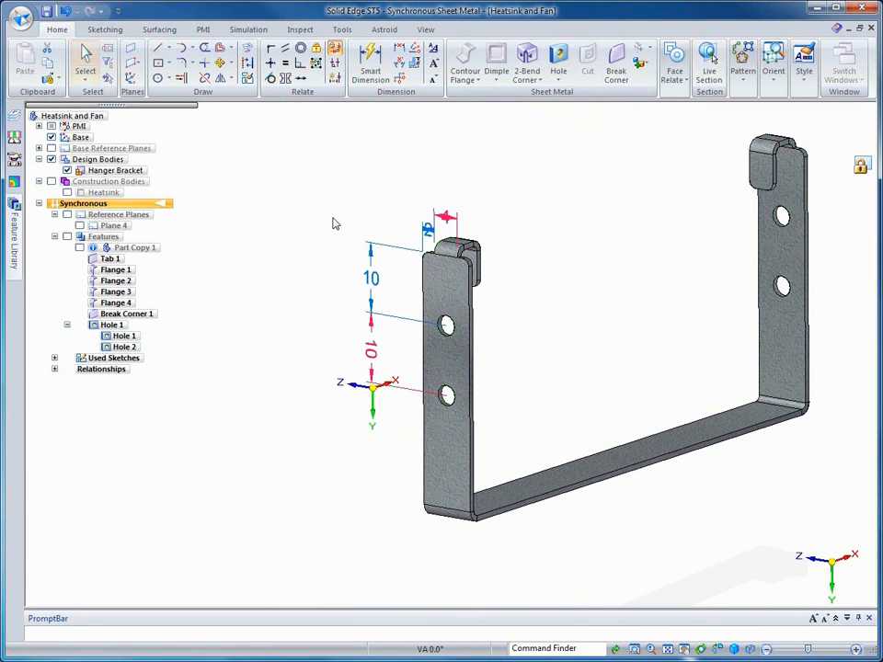
{"action": "left_click", "coordinate": [304, 207]}
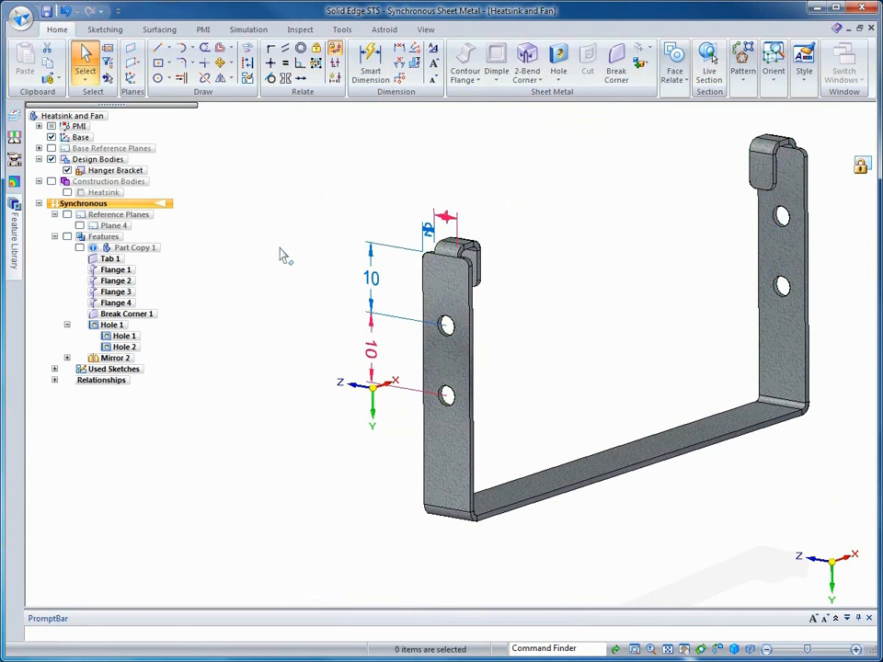
Break the mirror feature into separate features, and hide the base coordinate system and the PMI dimensions.
{"action": "right_click", "coordinate": [115, 359]}
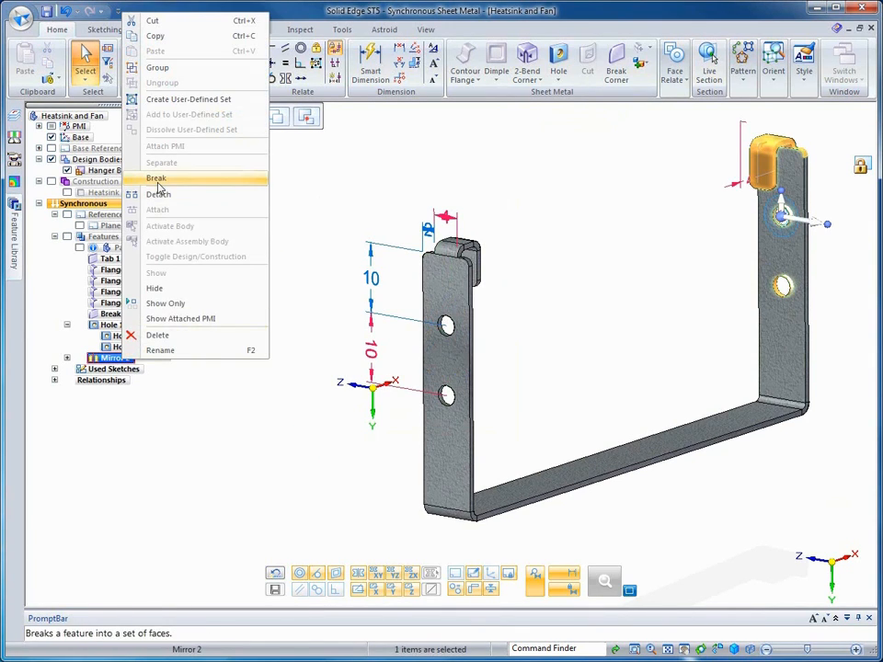
{"action": "left_click", "coordinate": [158, 181]}
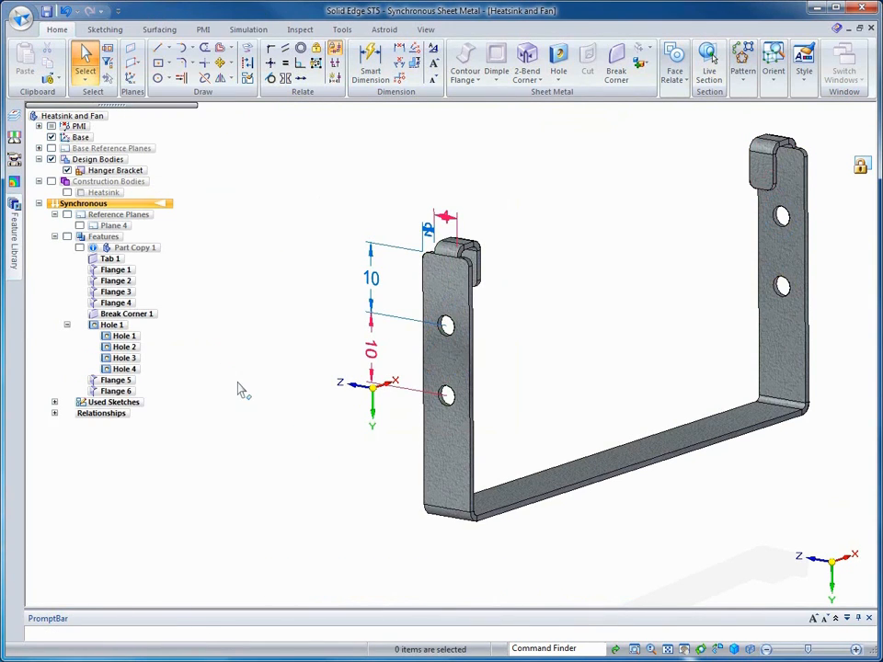
{"action": "left_click", "coordinate": [51, 137]}
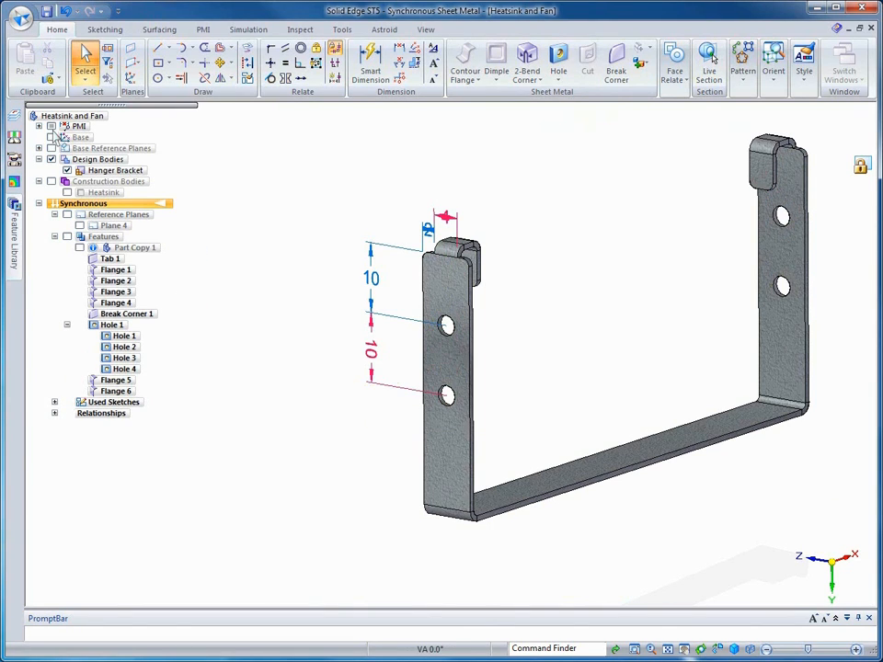
{"action": "left_click", "coordinate": [51, 126]}
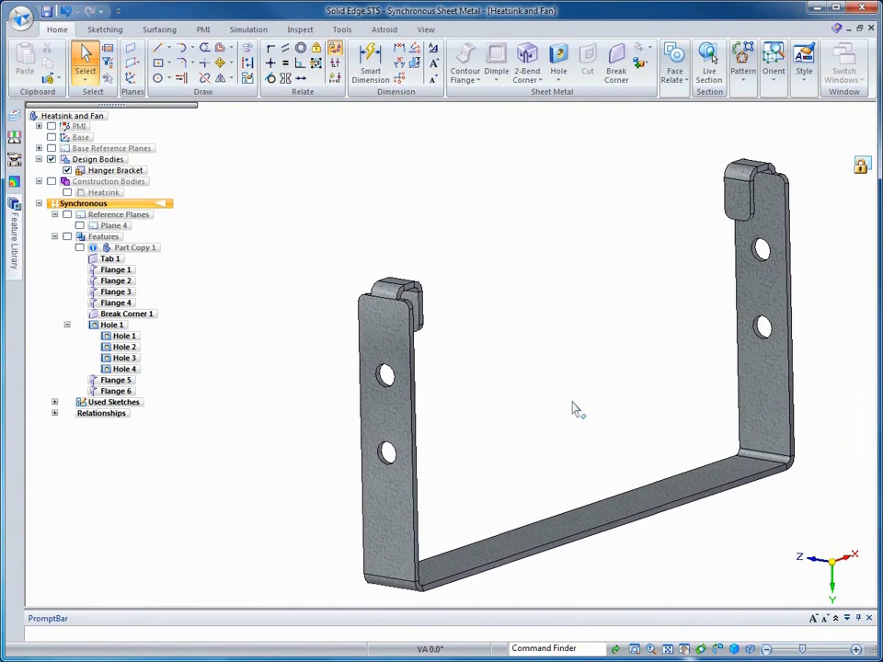
Create a coincident plane on the far upright's inner face and move it 10 mm toward the opposite upright.
{"action": "left_click", "coordinate": [130, 48]}
{"action": "left_click", "coordinate": [750, 305]}
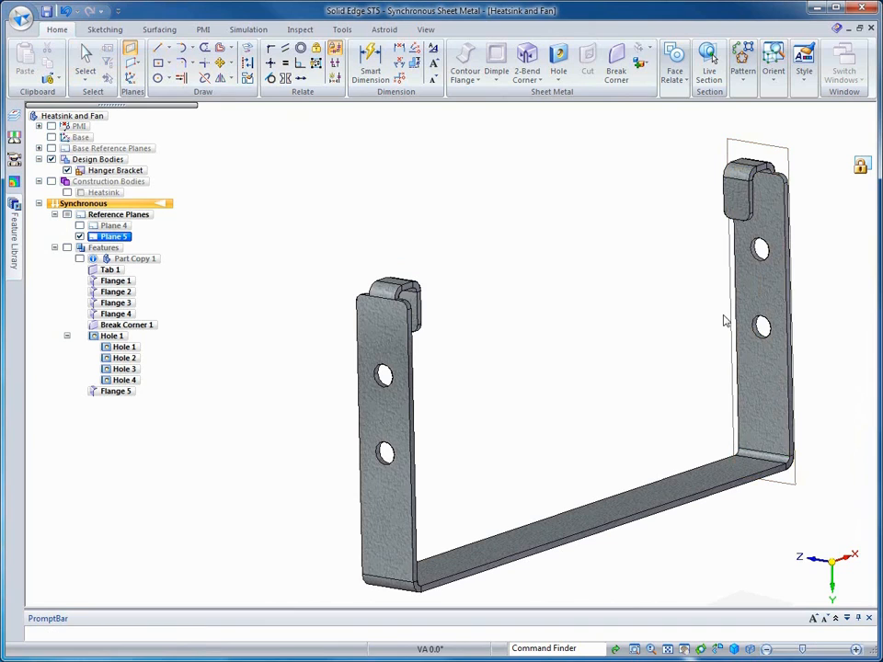
{"action": "left_click", "coordinate": [743, 322]}
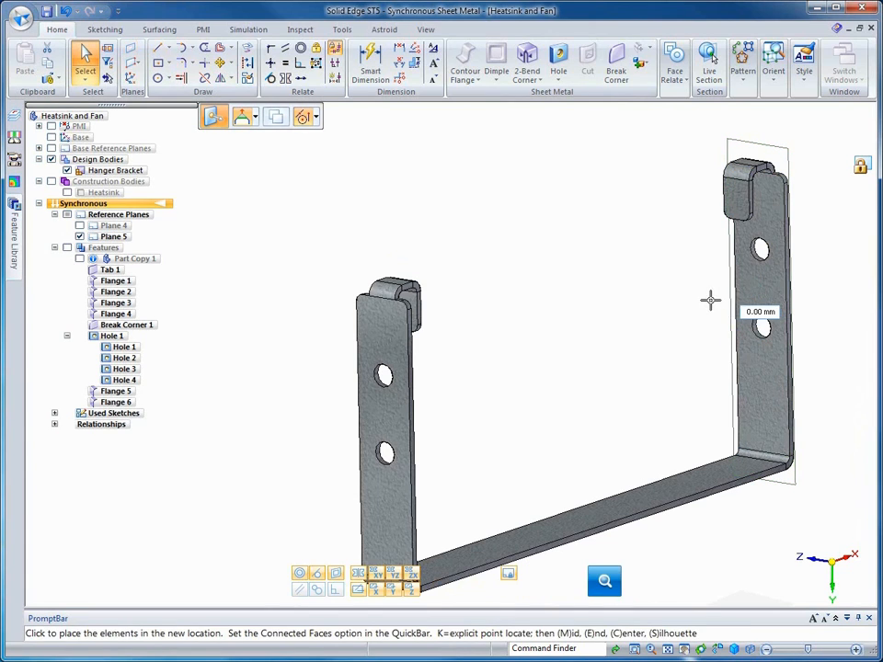
{"action": "type", "text": "10"}
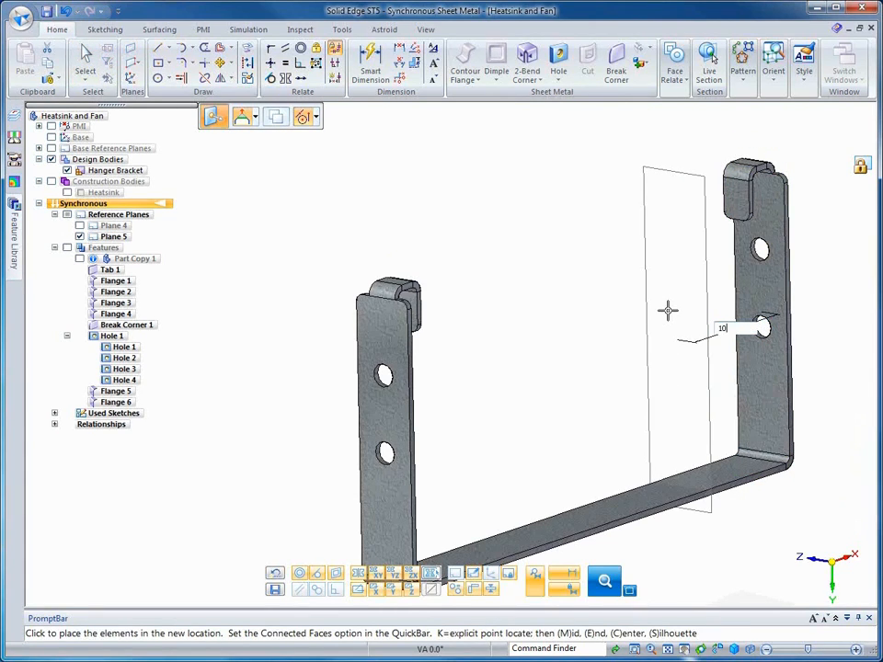
{"action": "left_click", "coordinate": [620, 315]}
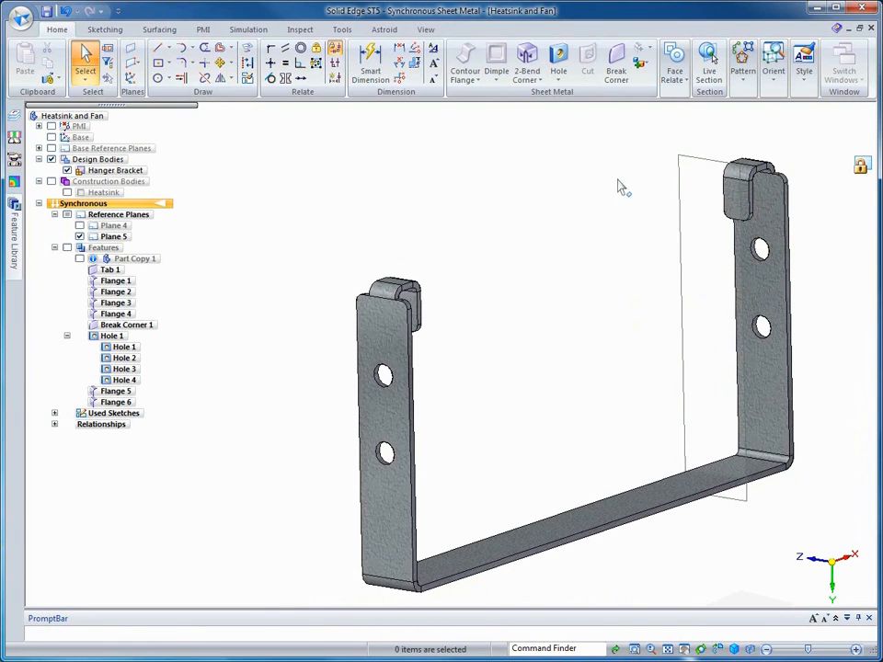
Split the Hanger Bracket body with the new reference plane.
{"action": "left_click", "coordinate": [640, 62]}
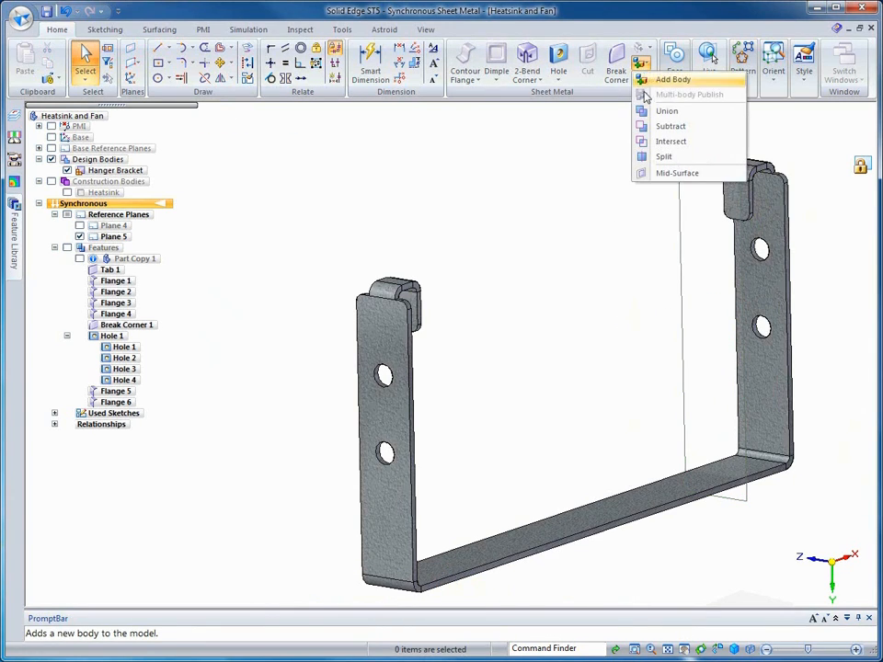
{"action": "left_click", "coordinate": [657, 158]}
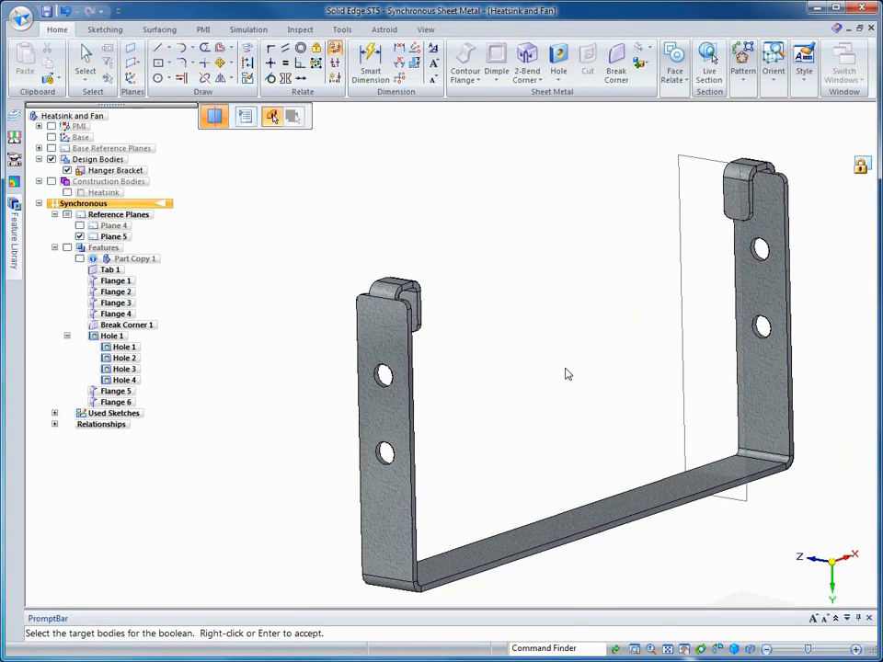
{"action": "left_click", "coordinate": [589, 521]}
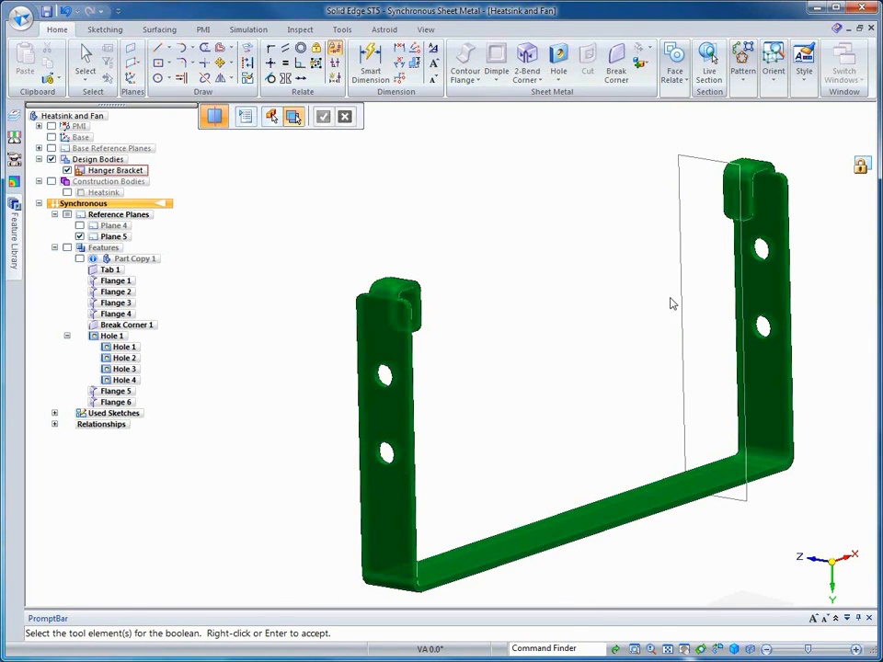
{"action": "left_click", "coordinate": [682, 302]}
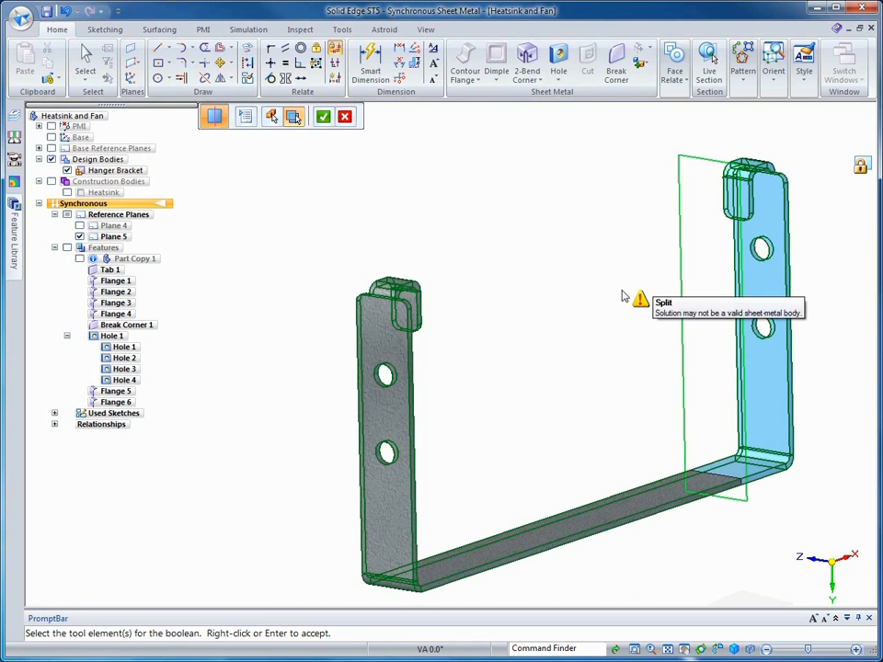
{"action": "right_click", "coordinate": [622, 295]}
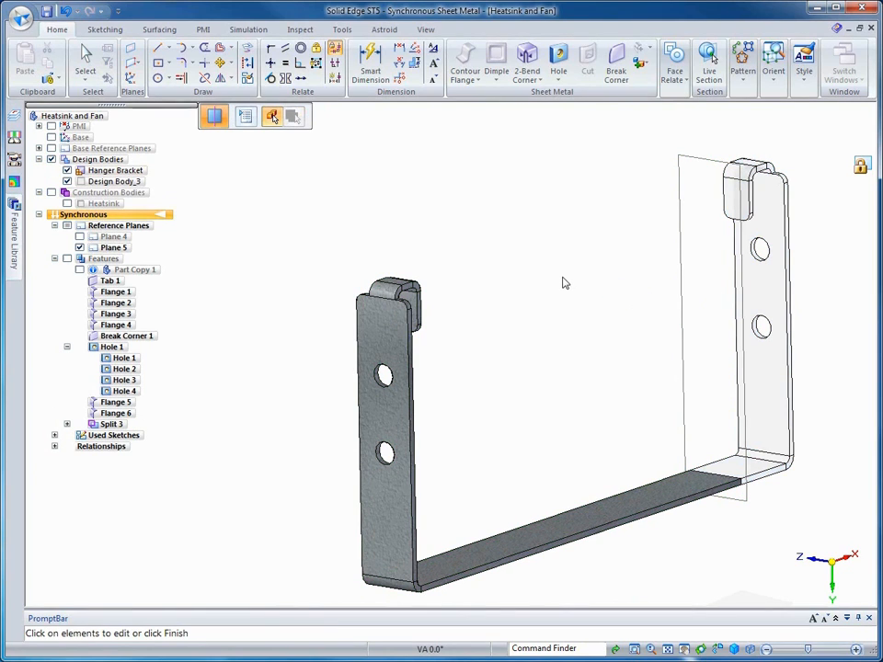
{"action": "key", "text": "Escape"}
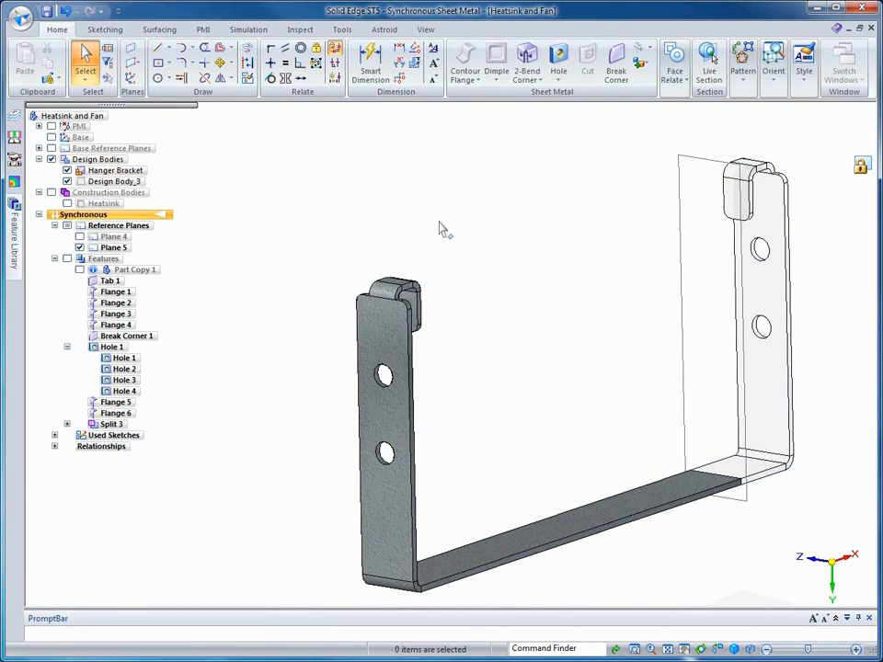
Rename the split-off body Filter Holder and make it active, with the splitting plane hidden.
{"action": "left_click", "coordinate": [120, 182]}
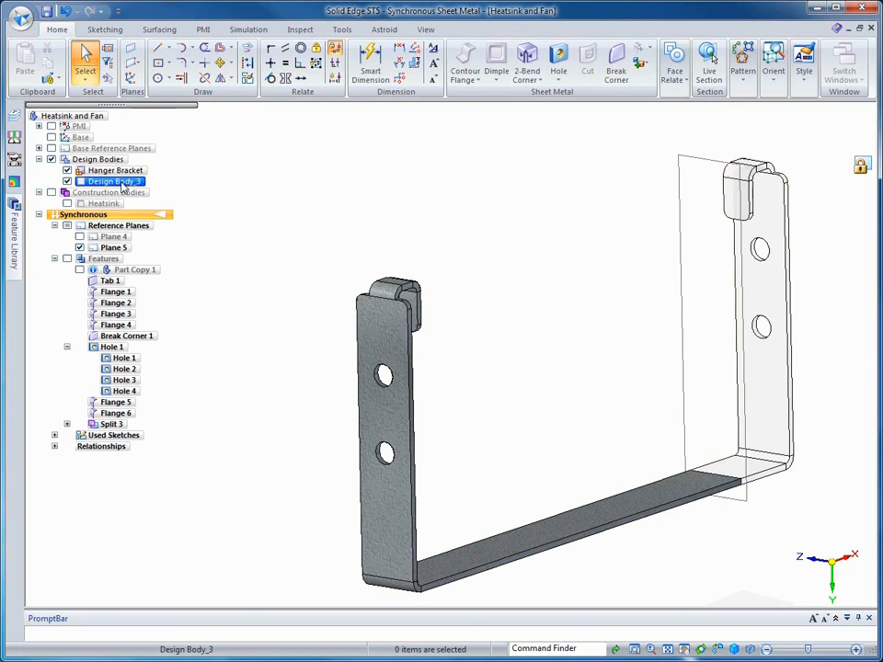
{"action": "left_click", "coordinate": [121, 182]}
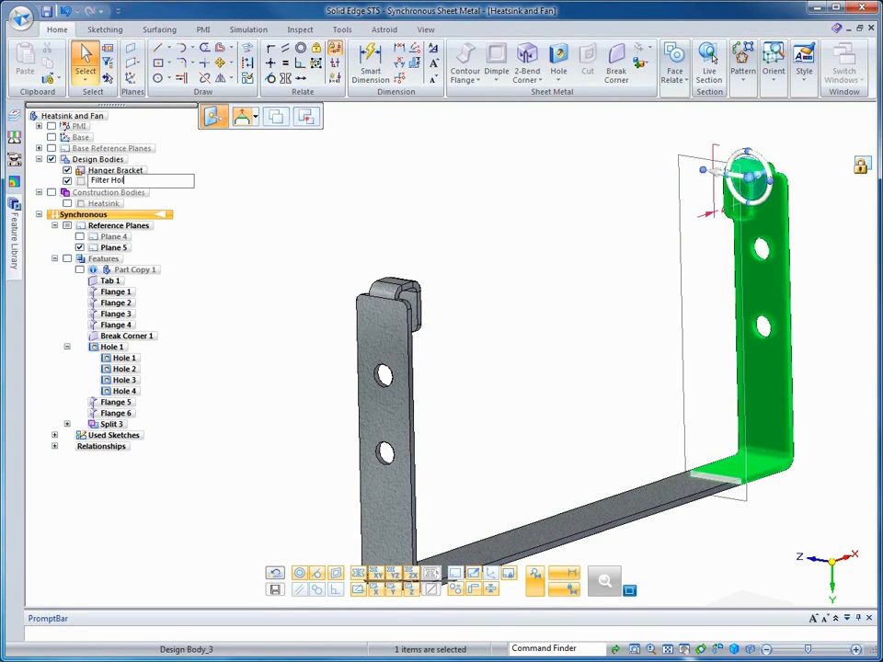
{"action": "key", "text": "Return"}
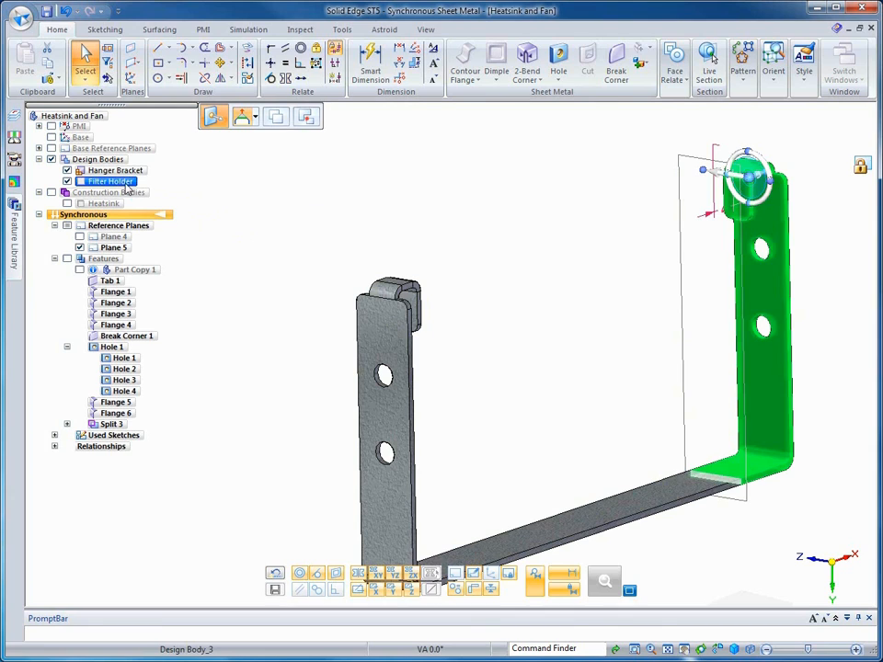
{"action": "left_click", "coordinate": [295, 185]}
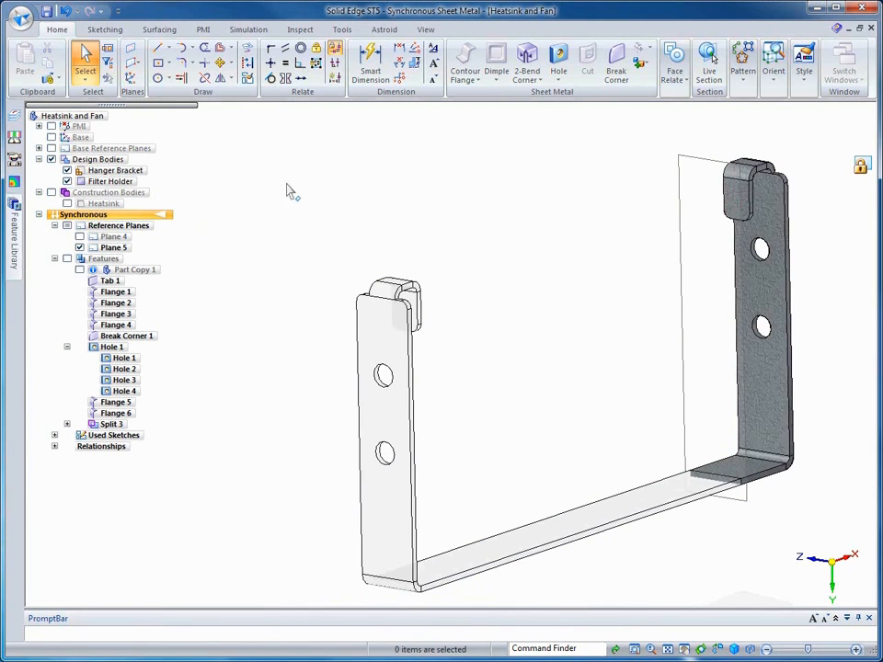
{"action": "left_click", "coordinate": [80, 248]}
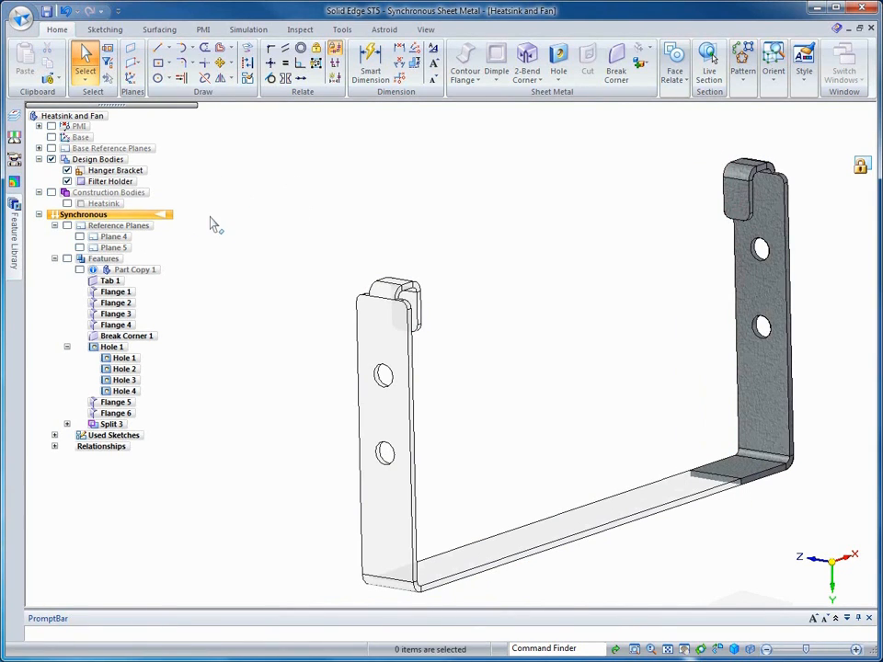
Move the Filter Holder's horizontal base face down 20 mm to lengthen its upright.
{"action": "middle_click_drag", "start_coordinate": [425, 359], "coordinate": [680, 414]}
{"action": "left_click", "coordinate": [678, 422]}
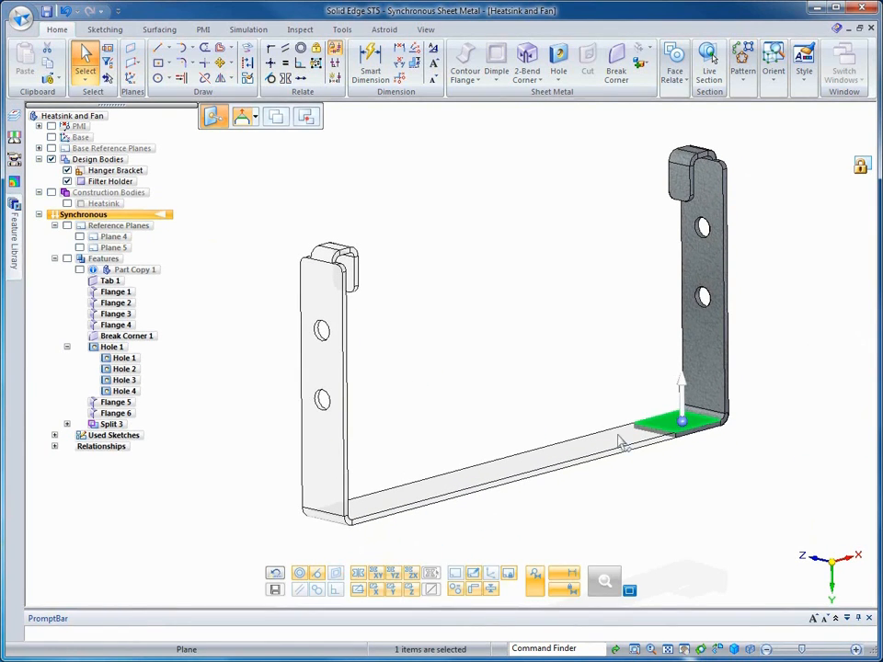
{"action": "left_click", "coordinate": [682, 396]}
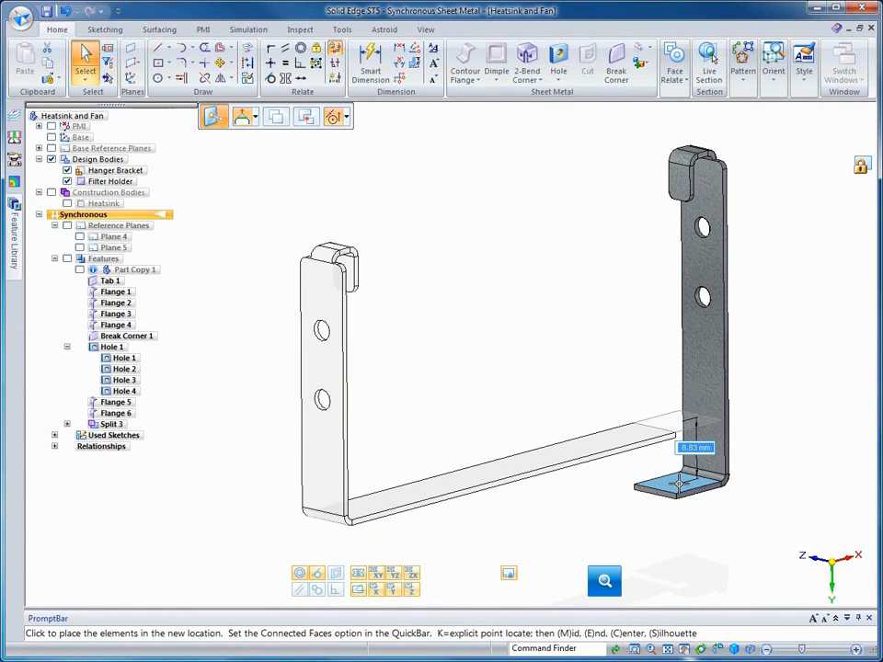
{"action": "type", "text": "20"}
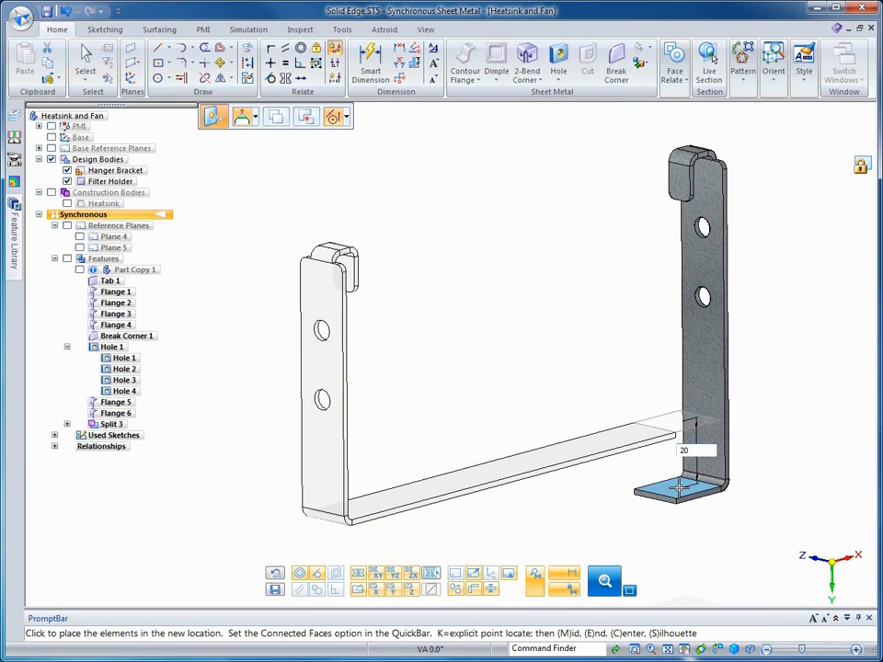
{"action": "key", "text": "Return"}
{"action": "key", "text": "Escape"}
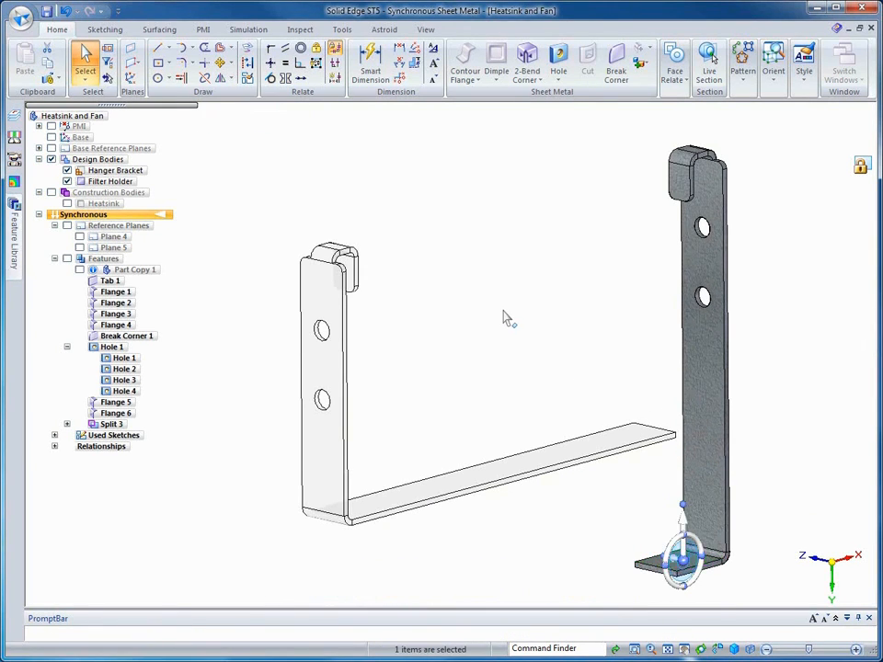
Extend the free end face of the Filter Holder's base to the hole on the Hanger Bracket's outer upright face.
{"action": "key", "text": "ctrl+i"}
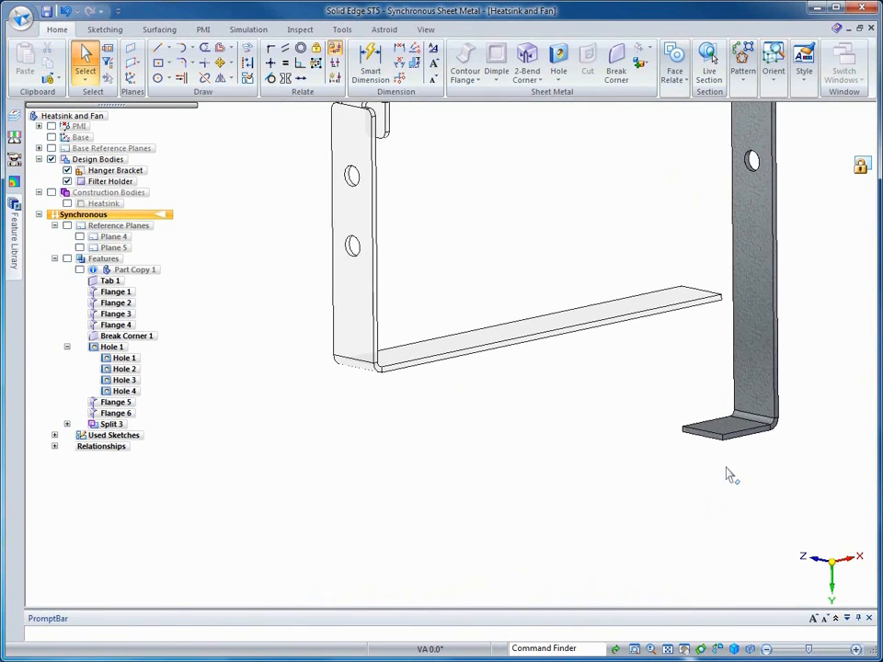
{"action": "left_click", "coordinate": [701, 440]}
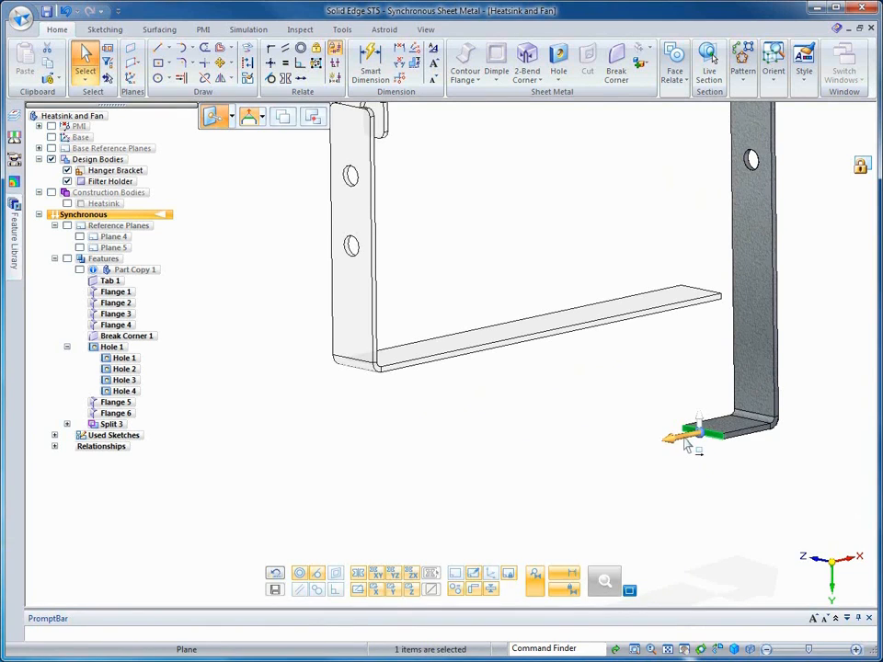
{"action": "left_click", "coordinate": [686, 444]}
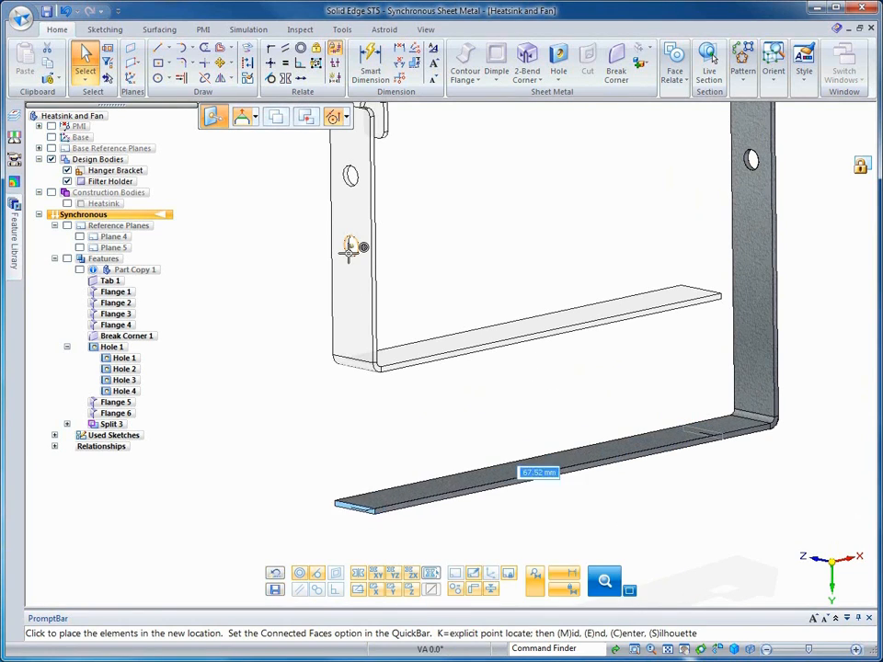
{"action": "left_click", "coordinate": [349, 253]}
{"action": "key", "text": "Escape"}
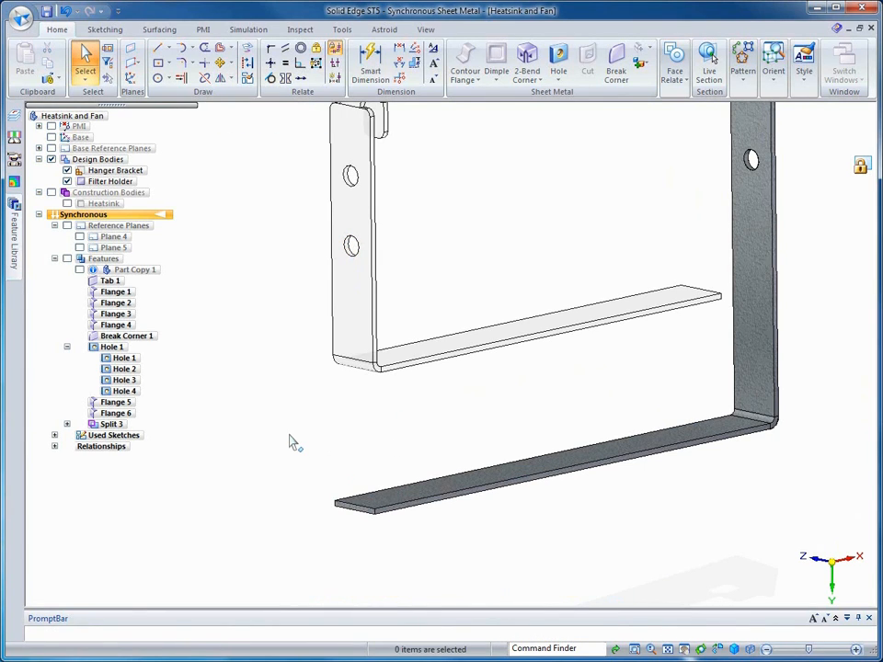
Start a Hem feature and set its hem type to S-Flange, after trying the Open type.
{"action": "middle_click_drag", "start_coordinate": [290, 436], "coordinate": [297, 436]}
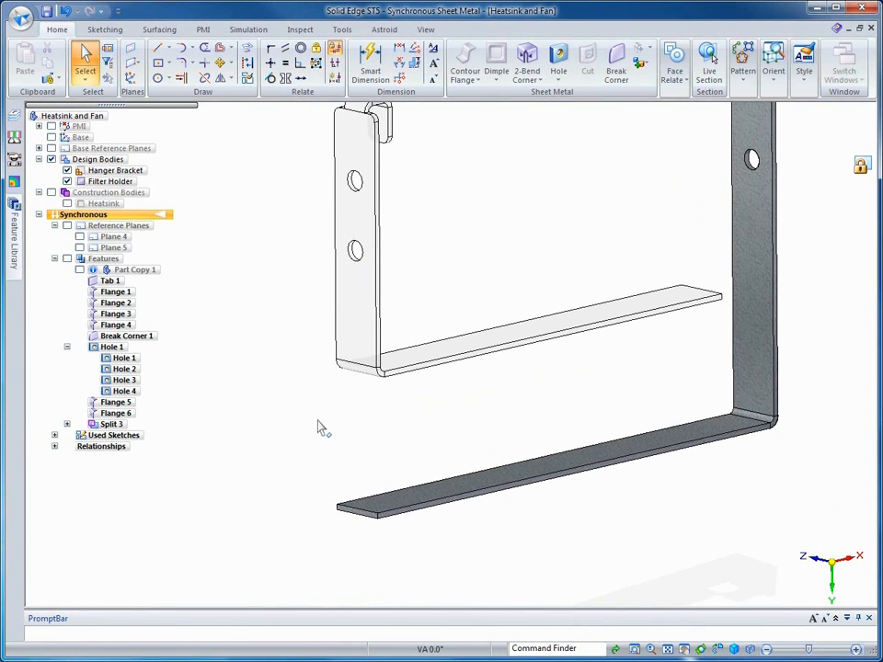
{"action": "right_click", "coordinate": [458, 150]}
{"action": "left_click", "coordinate": [457, 188]}
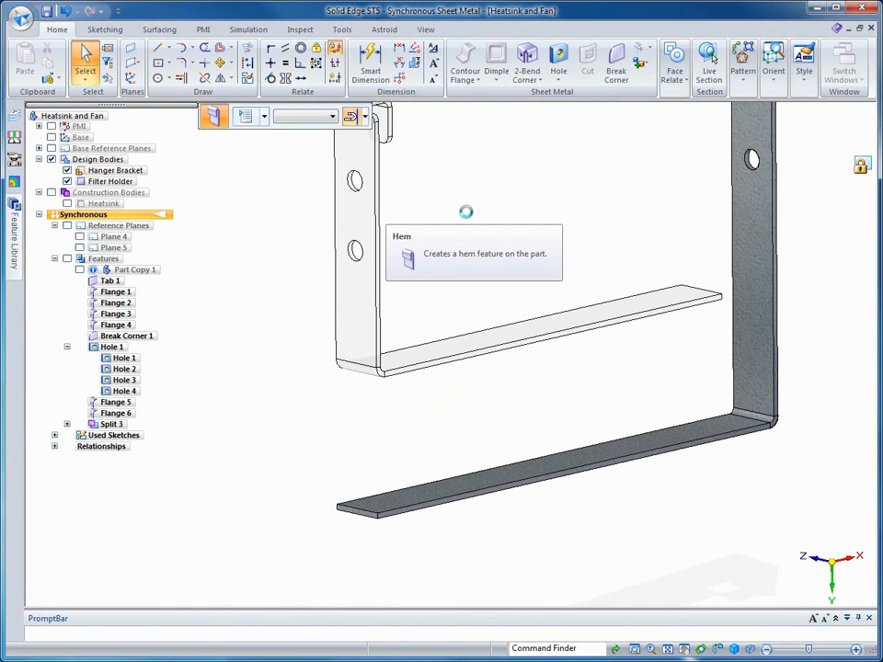
{"action": "left_click", "coordinate": [214, 116]}
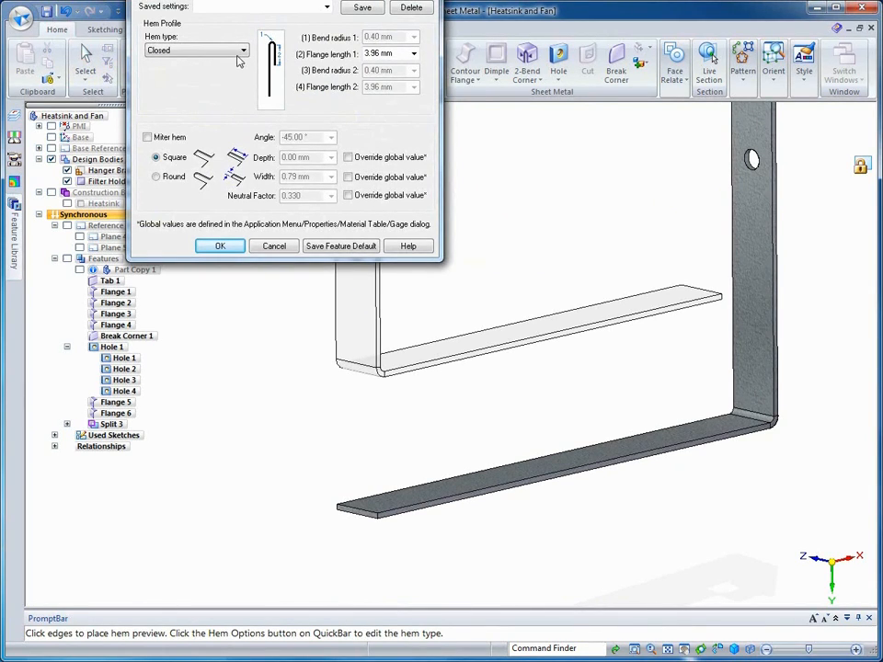
{"action": "left_click", "coordinate": [241, 52]}
{"action": "left_click", "coordinate": [171, 72]}
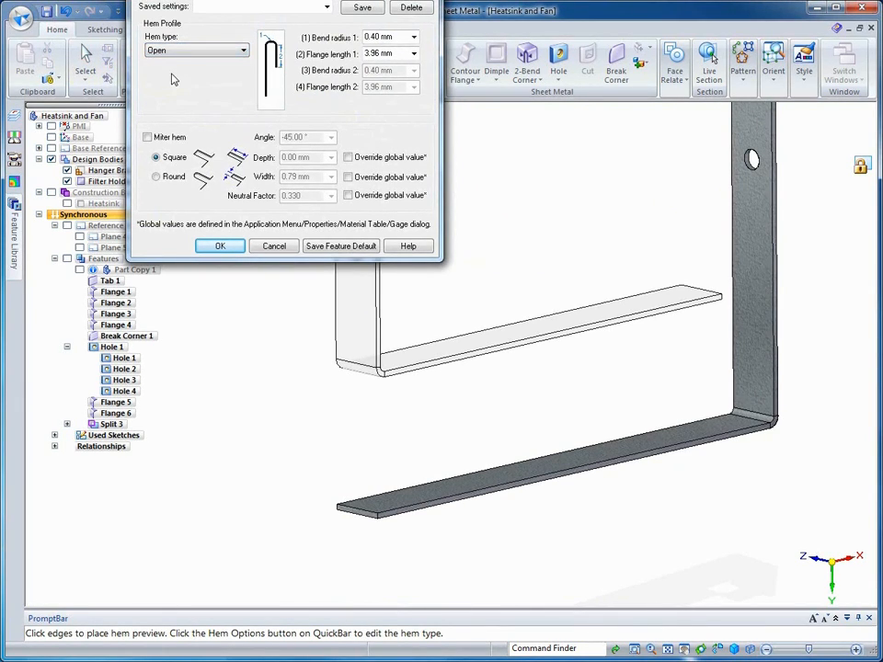
{"action": "left_click", "coordinate": [187, 53]}
{"action": "left_click", "coordinate": [168, 82]}
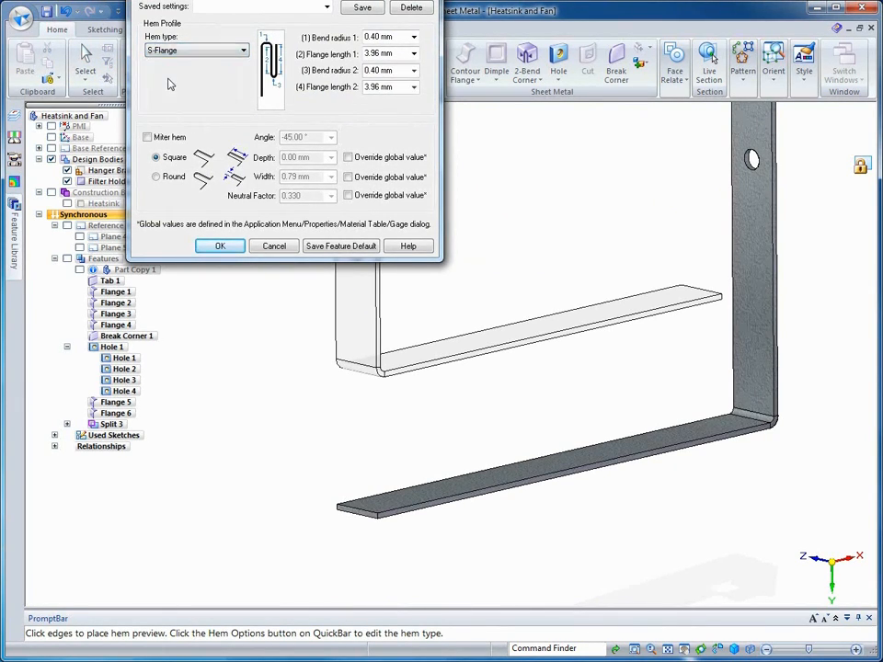
Load the saved hem settings Filter Holder S-Hem and place the hem on the free end edge of the Filter Holder's base.
{"action": "left_click", "coordinate": [327, 7]}
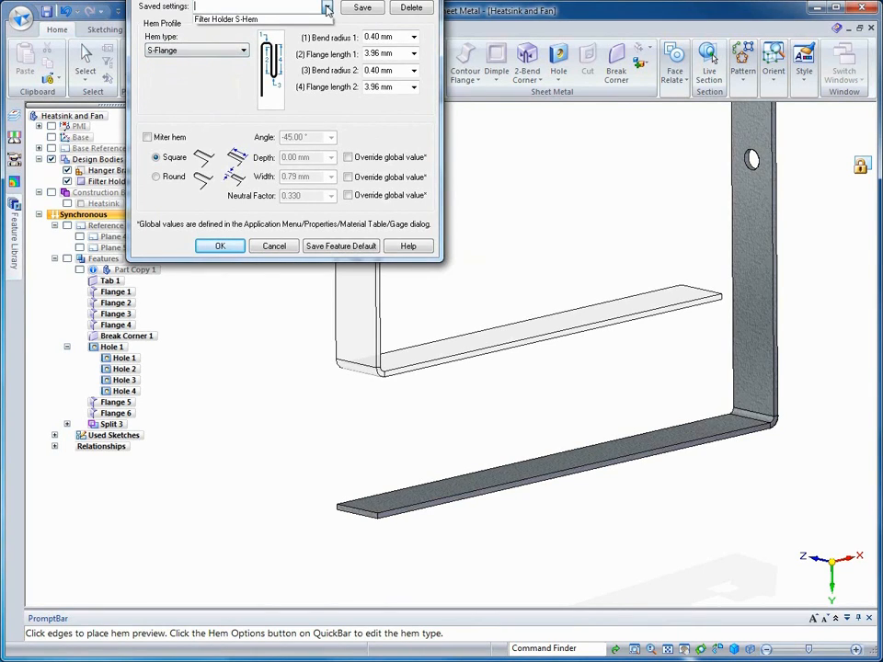
{"action": "left_click", "coordinate": [235, 20]}
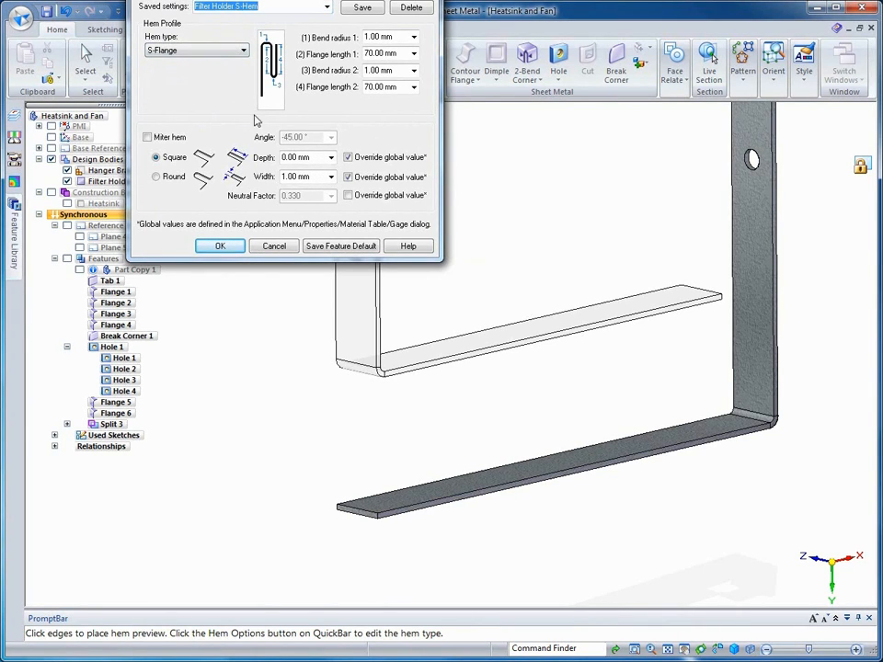
{"action": "left_click", "coordinate": [220, 247]}
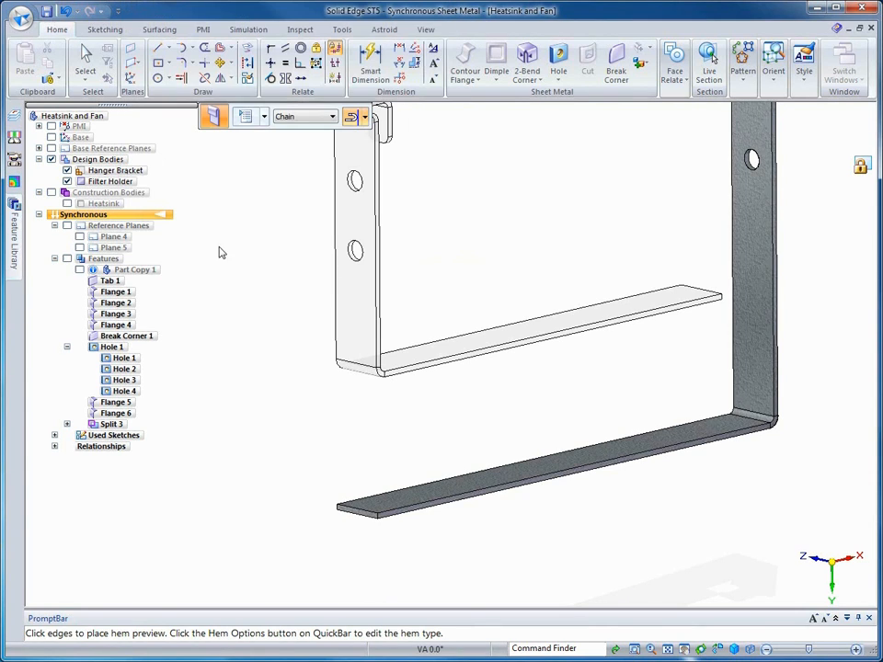
{"action": "left_click", "coordinate": [344, 487]}
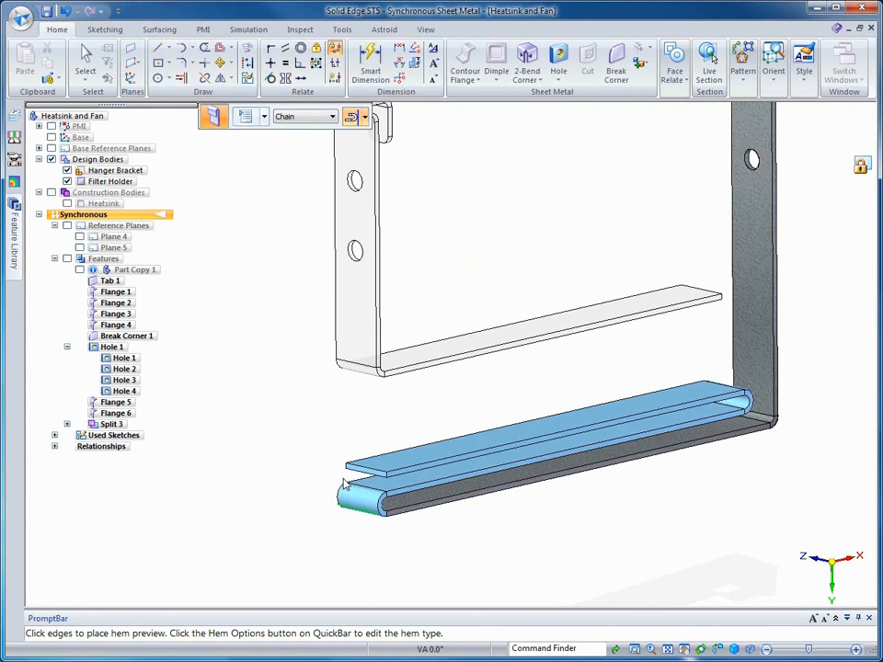
{"action": "right_click", "coordinate": [295, 428]}
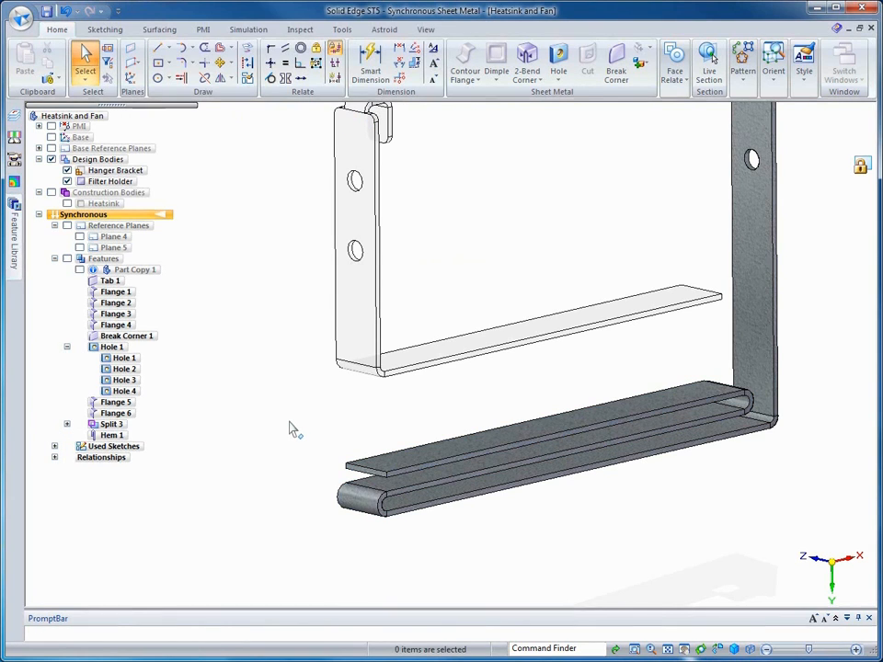
Dimension the width of the Filter Holder's hem end and set it to 12 mm, changing both sides symmetrically.
{"action": "scroll", "coordinate": [293, 430], "scroll_direction": "down", "scroll_amount": 3}
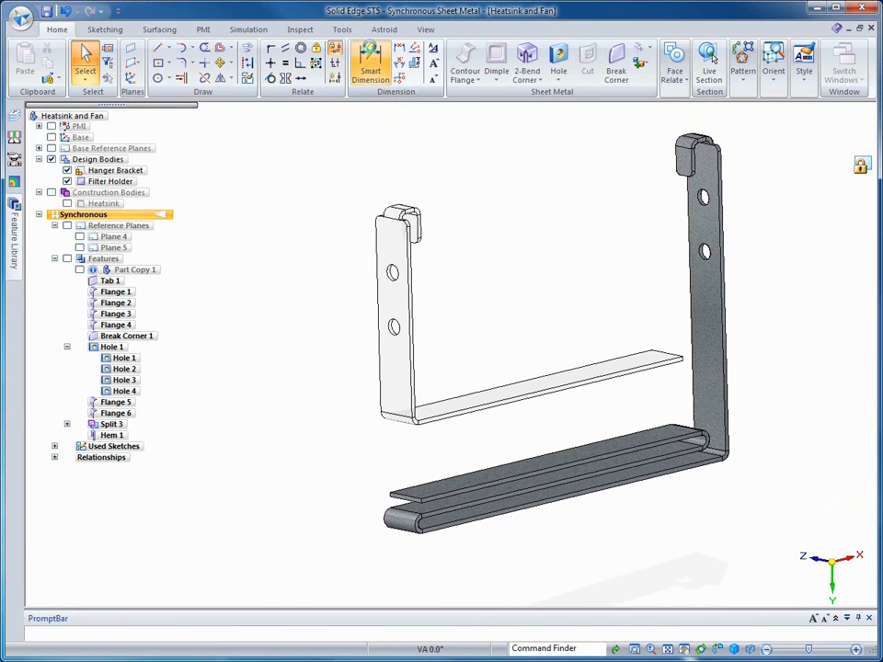
{"action": "left_click", "coordinate": [369, 63]}
{"action": "left_click", "coordinate": [406, 493]}
{"action": "left_click", "coordinate": [408, 457]}
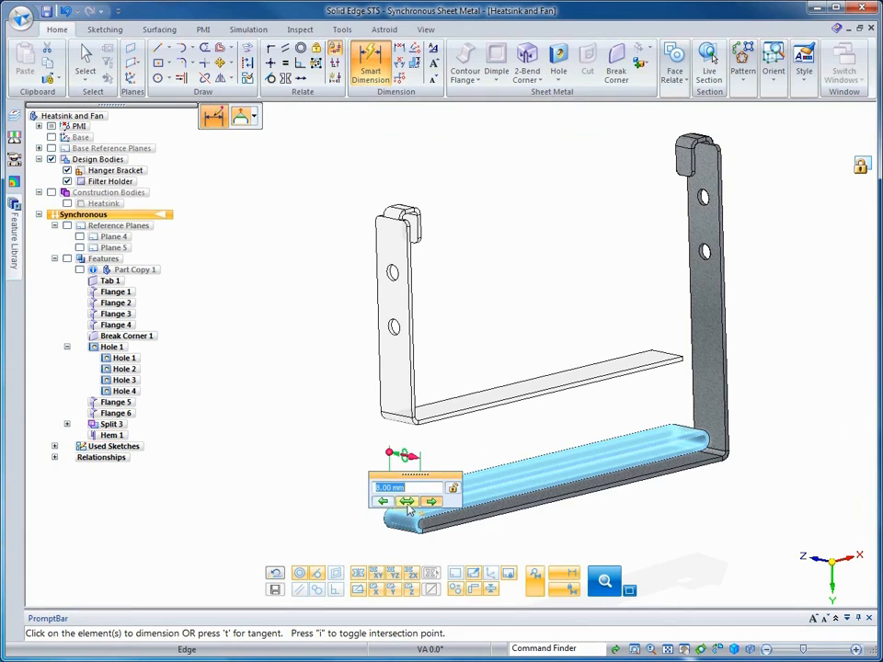
{"action": "left_click", "coordinate": [407, 502]}
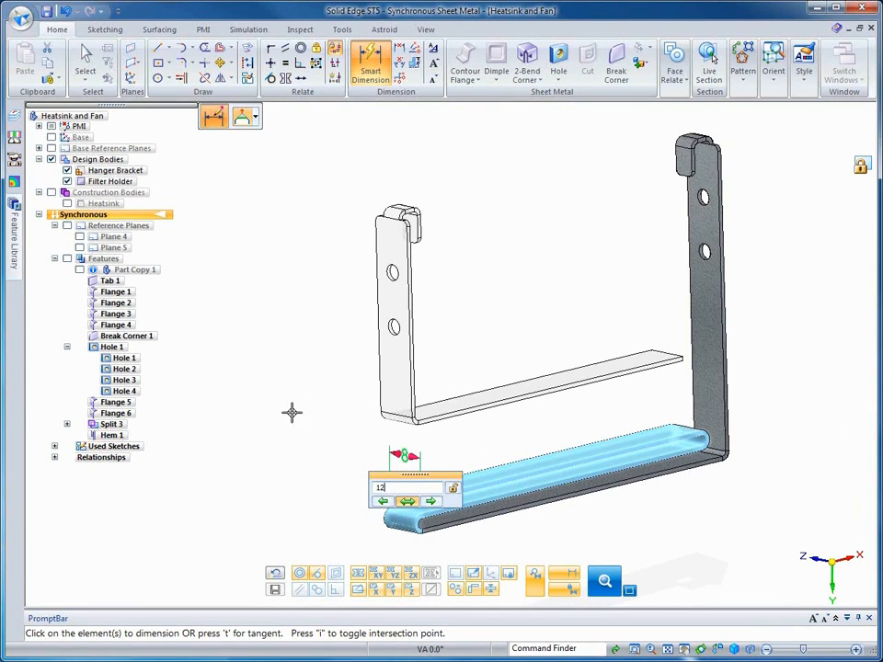
{"action": "key", "text": "Return"}
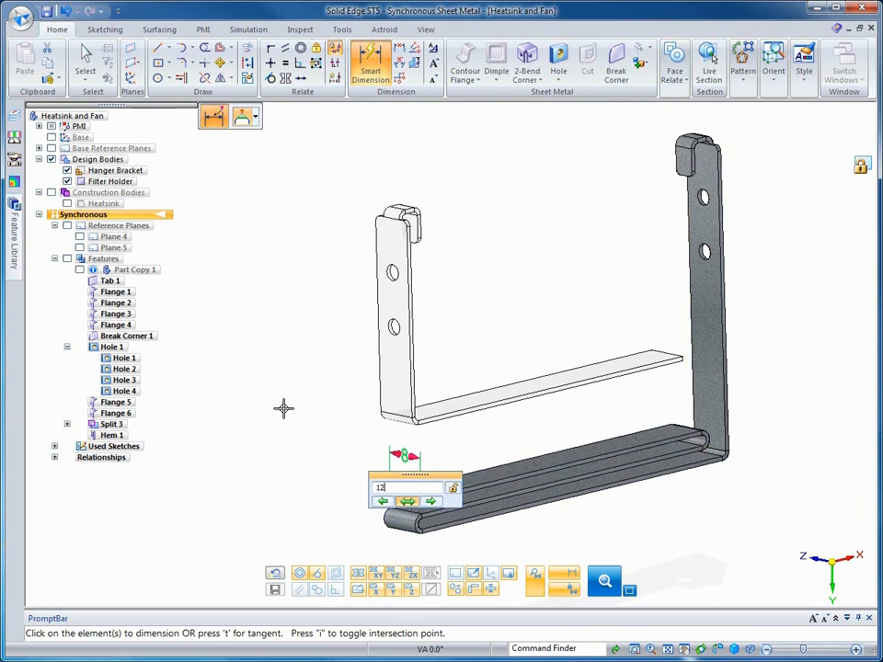
{"action": "key", "text": "Escape"}
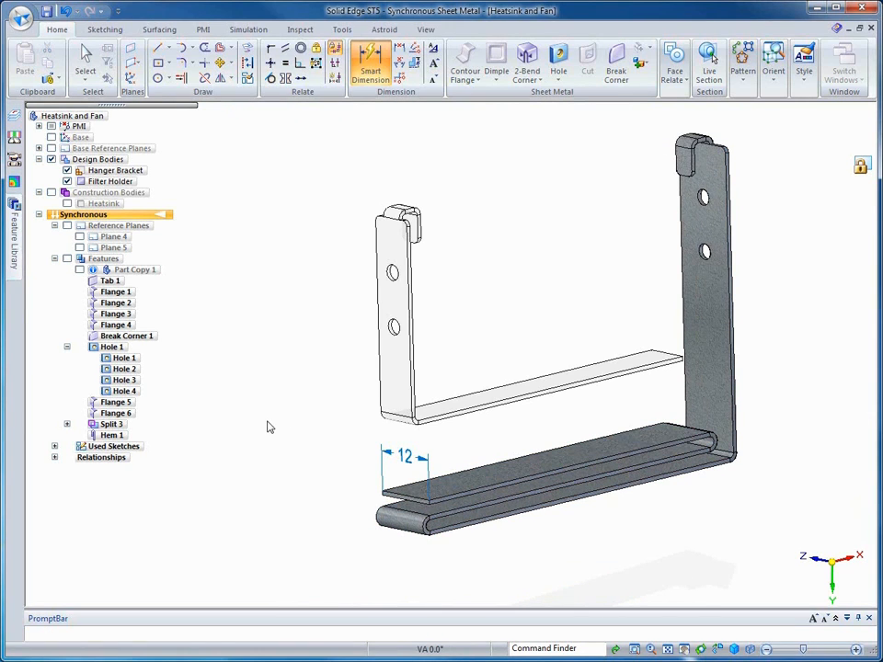
Add 10 mm flanges at 90° along both long edges of the Filter Holder's upright, pointing outward.
{"action": "middle_click_drag", "start_coordinate": [298, 417], "coordinate": [782, 386]}
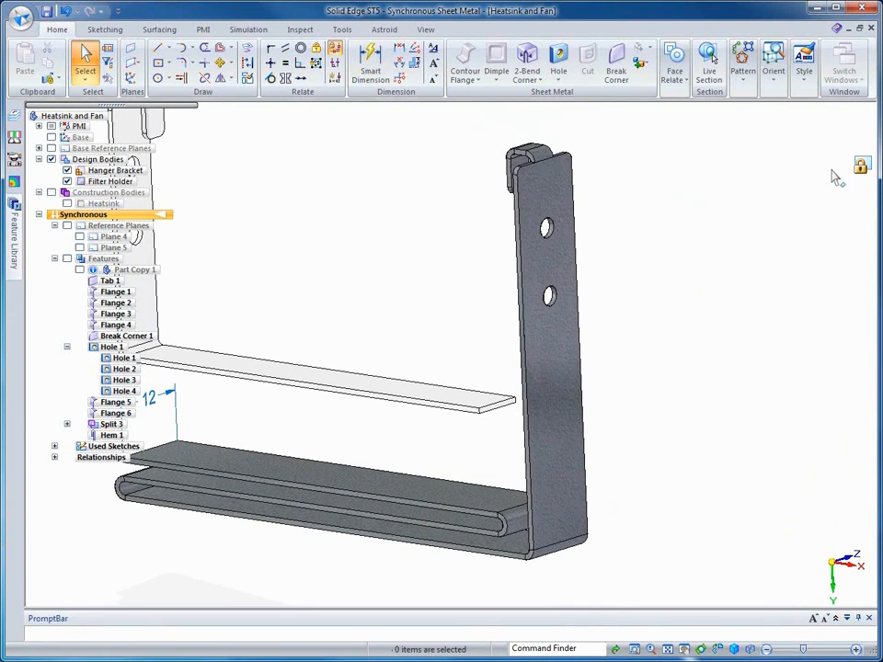
{"action": "left_click", "coordinate": [522, 311]}
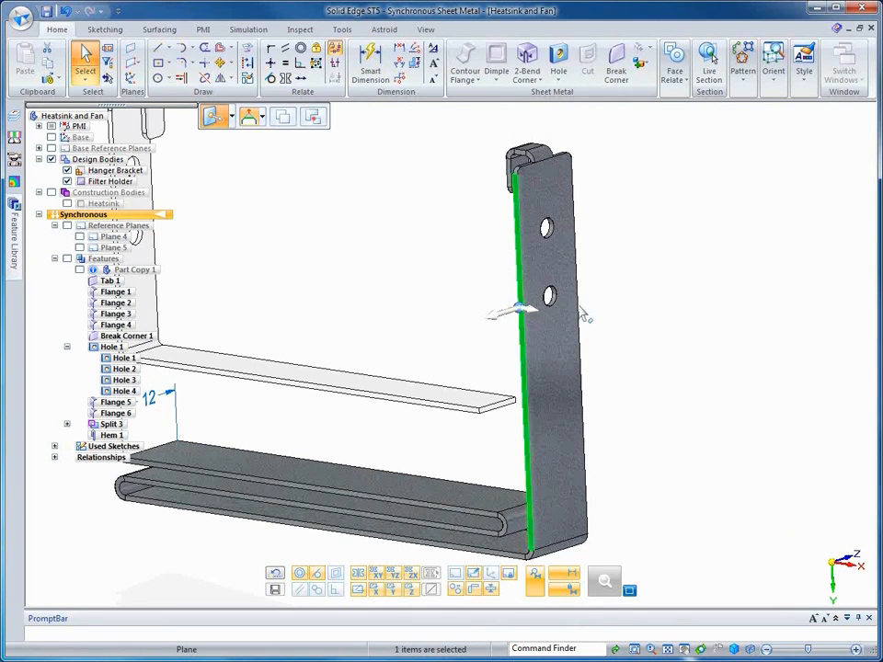
{"action": "left_click", "coordinate": [578, 308], "text": "ctrl"}
{"action": "left_click", "coordinate": [533, 309]}
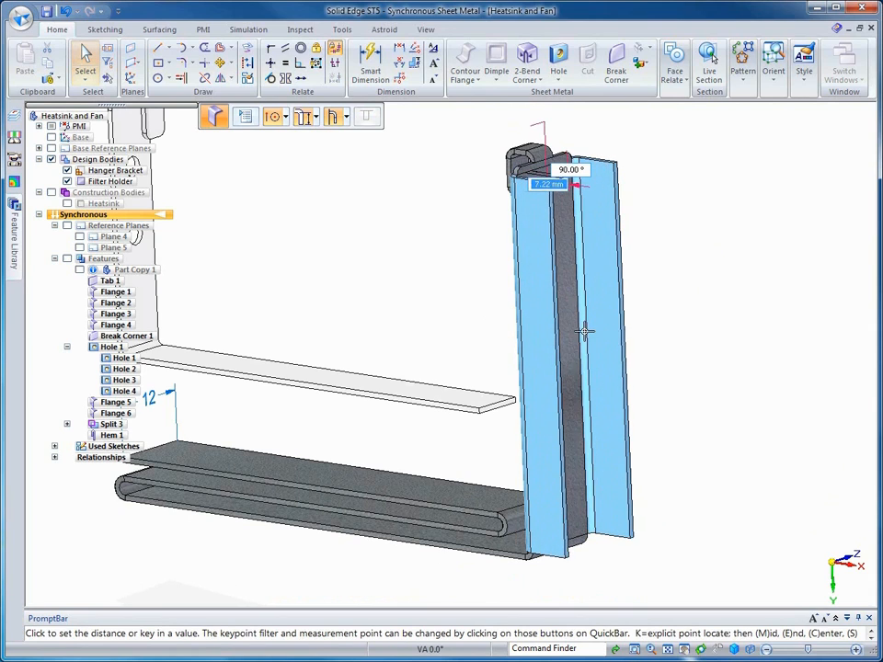
{"action": "type", "text": "10"}
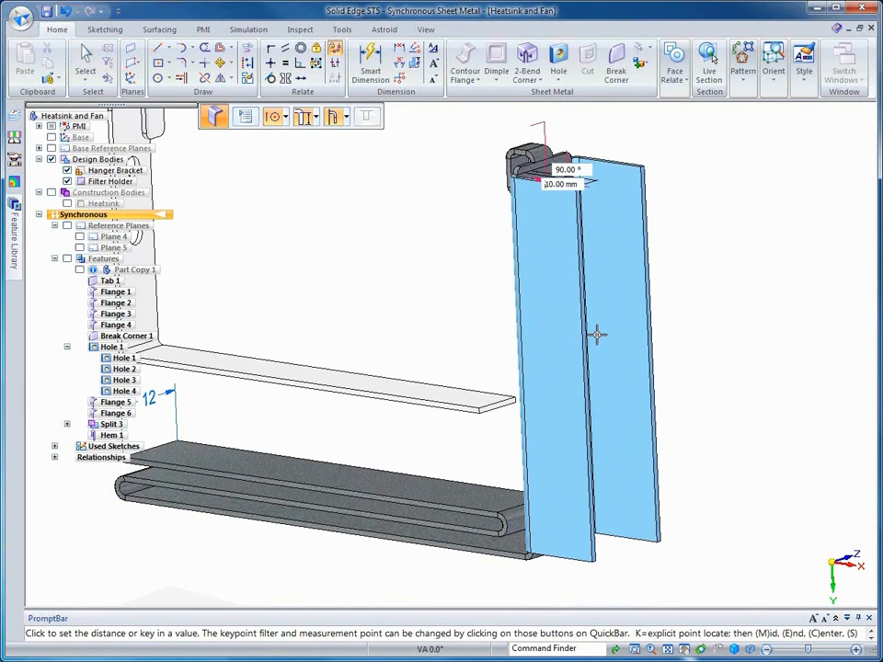
{"action": "key", "text": "Return"}
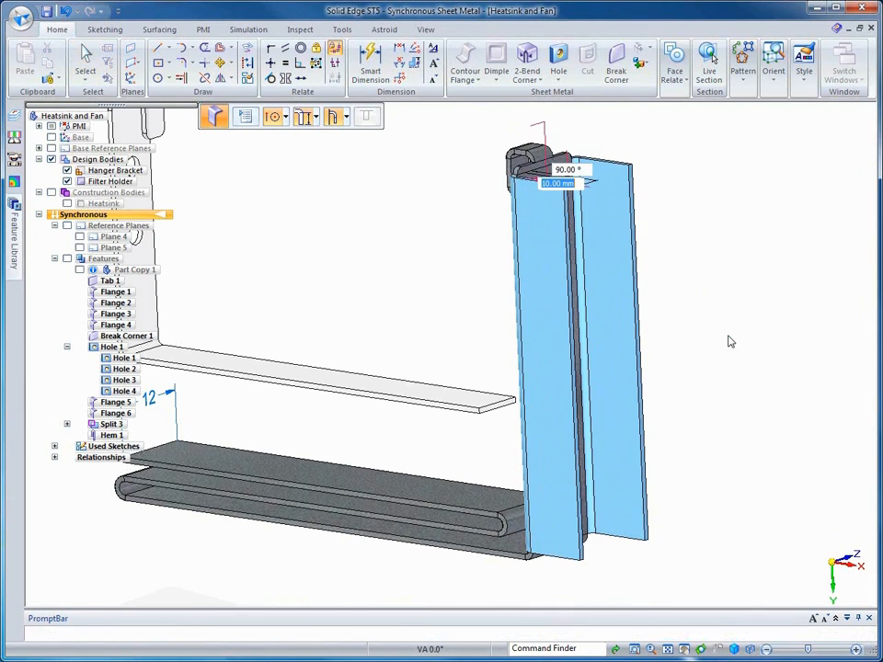
Sketch a slanted line and tangent arc of about 56 mm radius on the near side flange, from its upper edge past its lower edge.
{"action": "middle_click_drag", "start_coordinate": [729, 337], "coordinate": [441, 166]}
{"action": "left_click", "coordinate": [159, 47]}
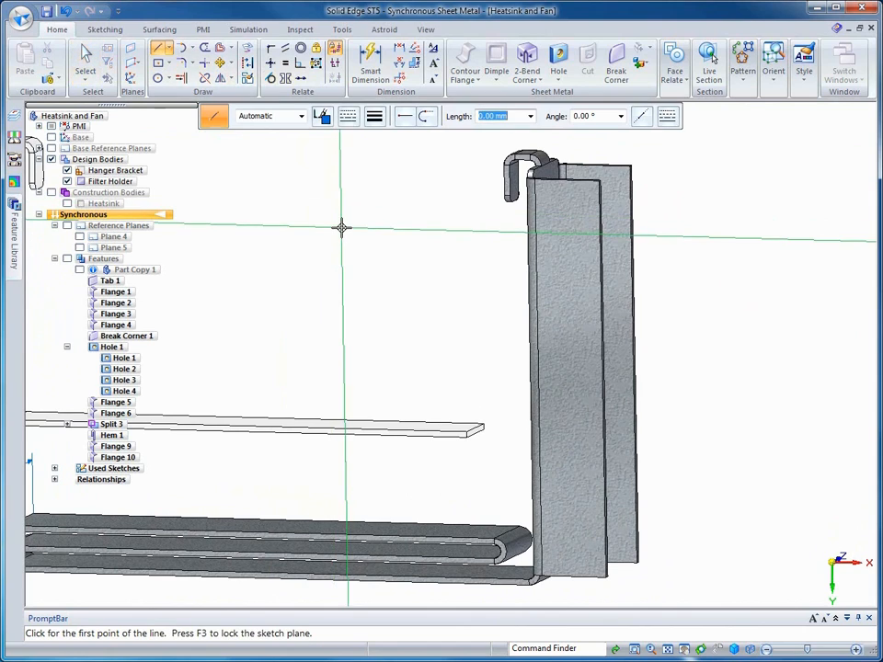
{"action": "key", "text": "Escape"}
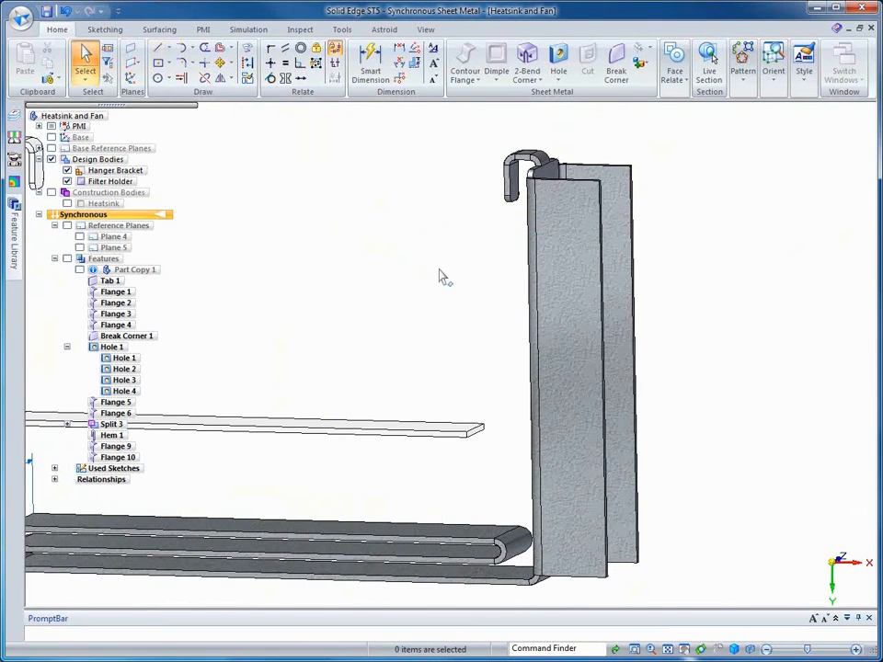
{"action": "right_click", "coordinate": [709, 372]}
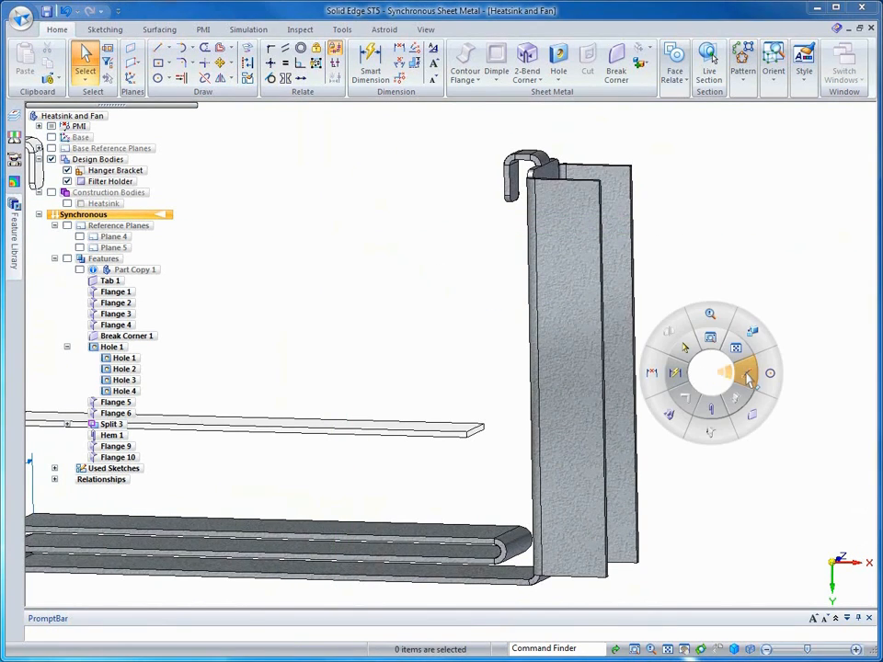
{"action": "left_click", "coordinate": [747, 377]}
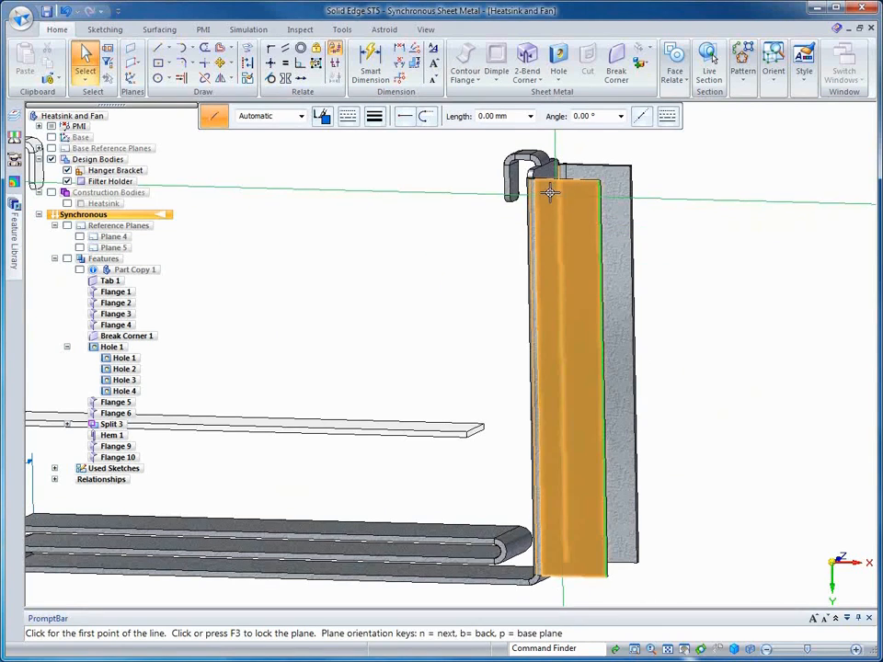
{"action": "key", "text": "F3"}
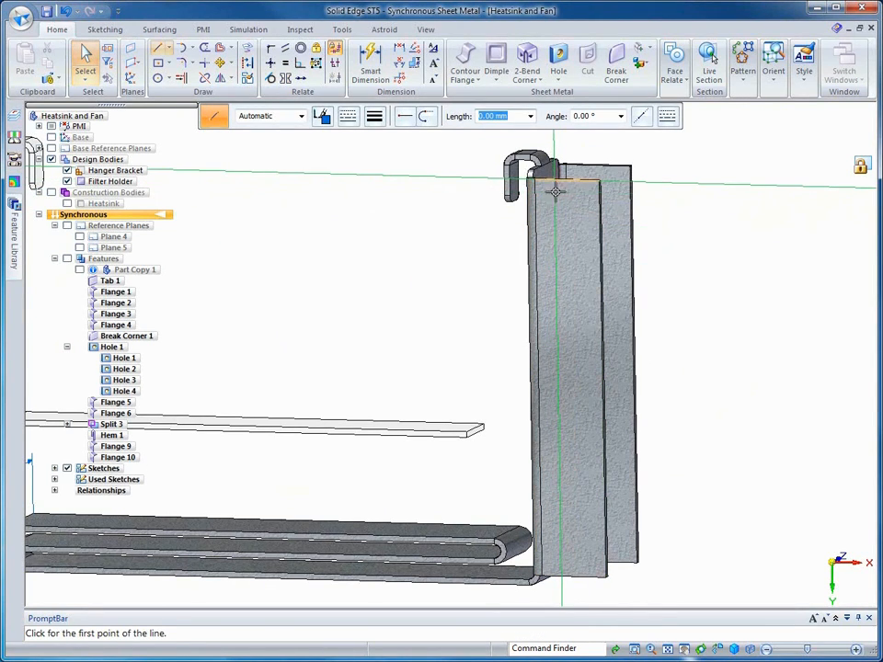
{"action": "left_click", "coordinate": [556, 187]}
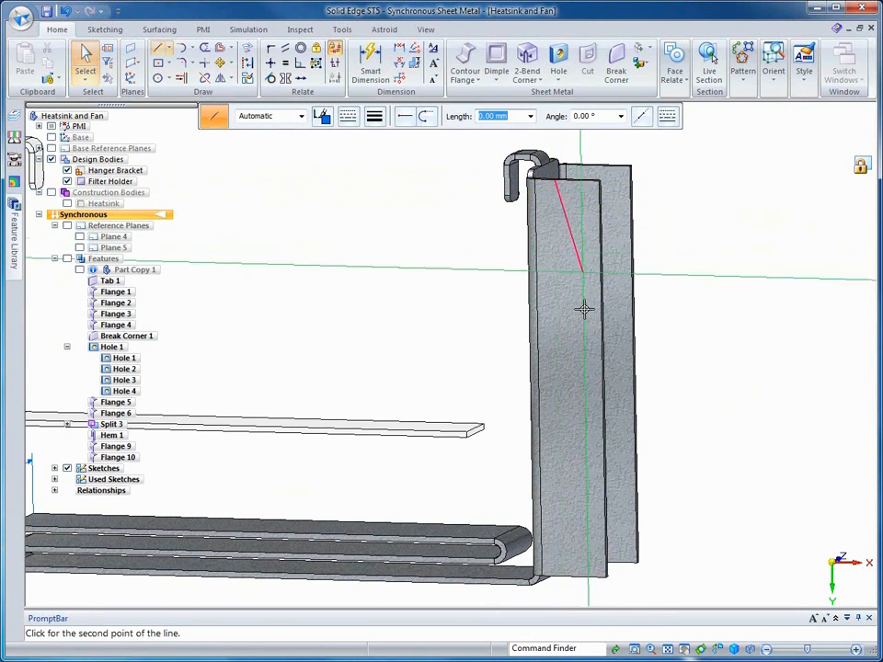
{"action": "left_click", "coordinate": [596, 389]}
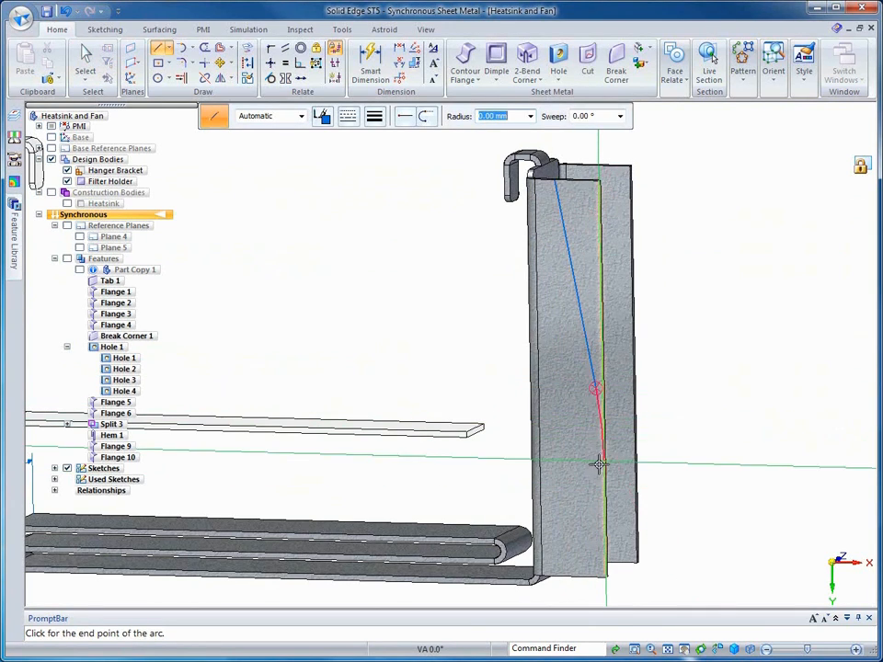
{"action": "left_click", "coordinate": [580, 593]}
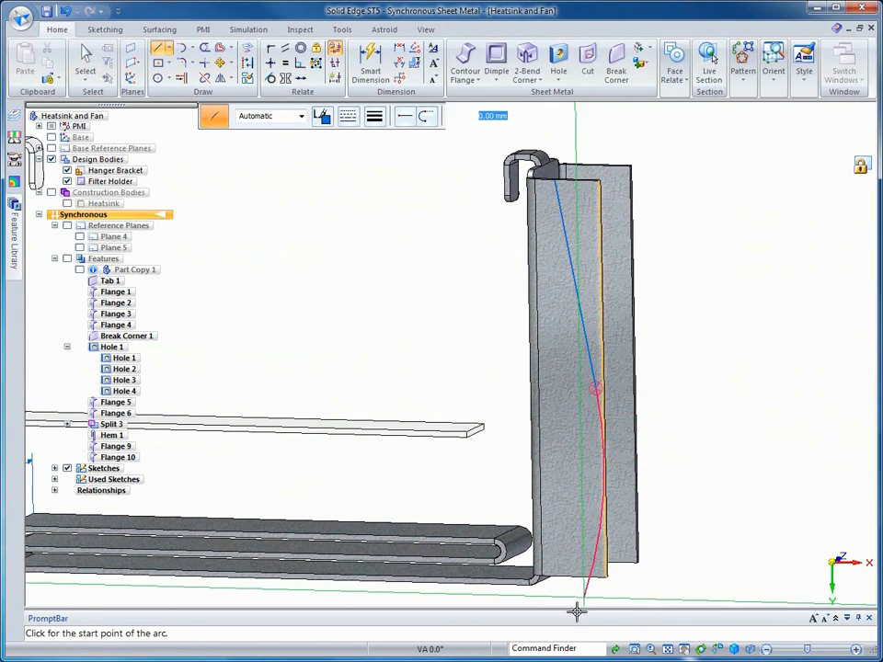
{"action": "key", "text": "Escape"}
Move the arc's lower end point inward toward the upright to tighten the curve below the flange.
{"action": "left_click", "coordinate": [587, 597]}
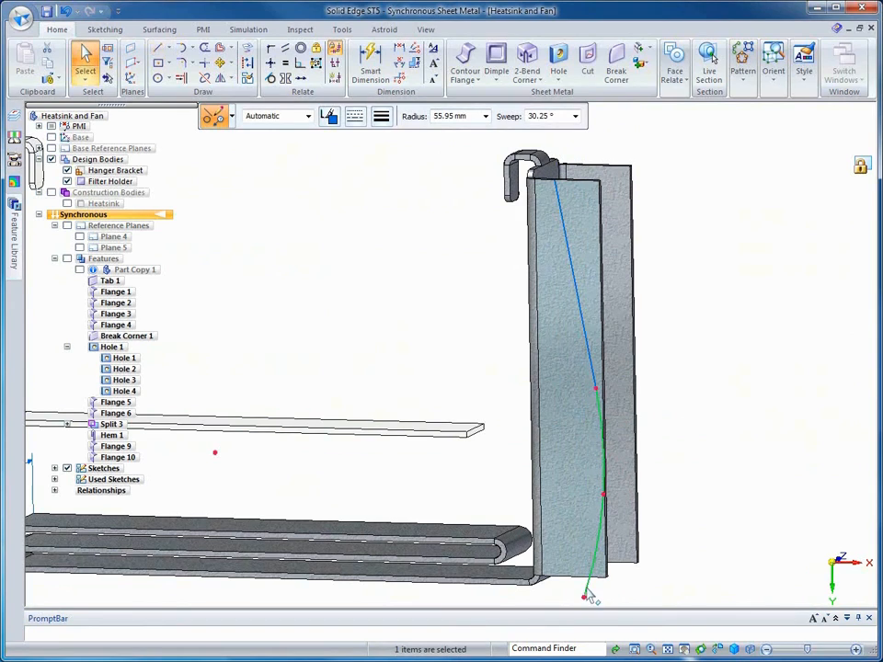
{"action": "left_click_drag", "start_coordinate": [579, 597], "coordinate": [555, 594]}
{"action": "left_click", "coordinate": [679, 582]}
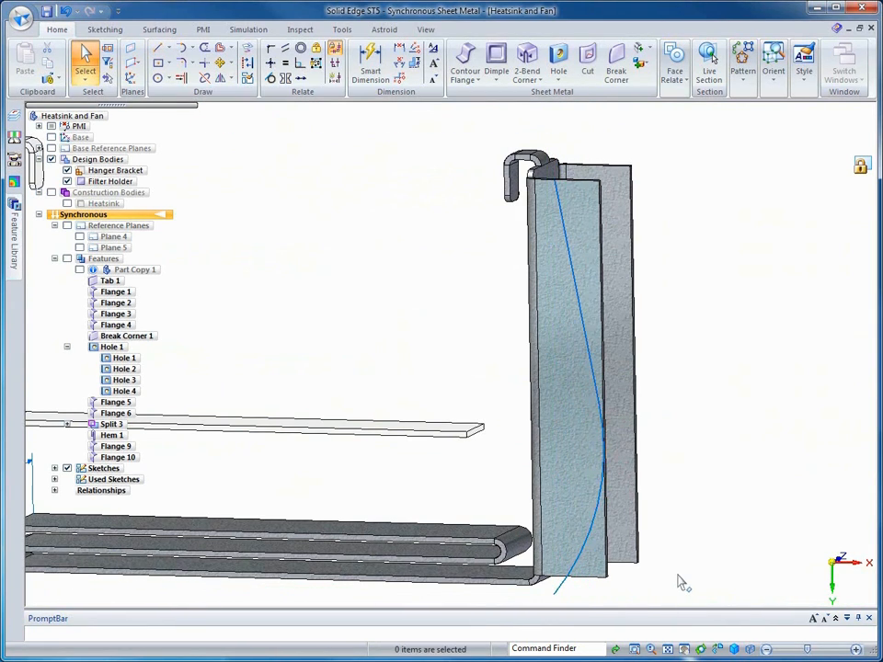
Cut away the upper and lower sketch regions outside the curve through both side flanges of the upright.
{"action": "left_click", "coordinate": [597, 563]}
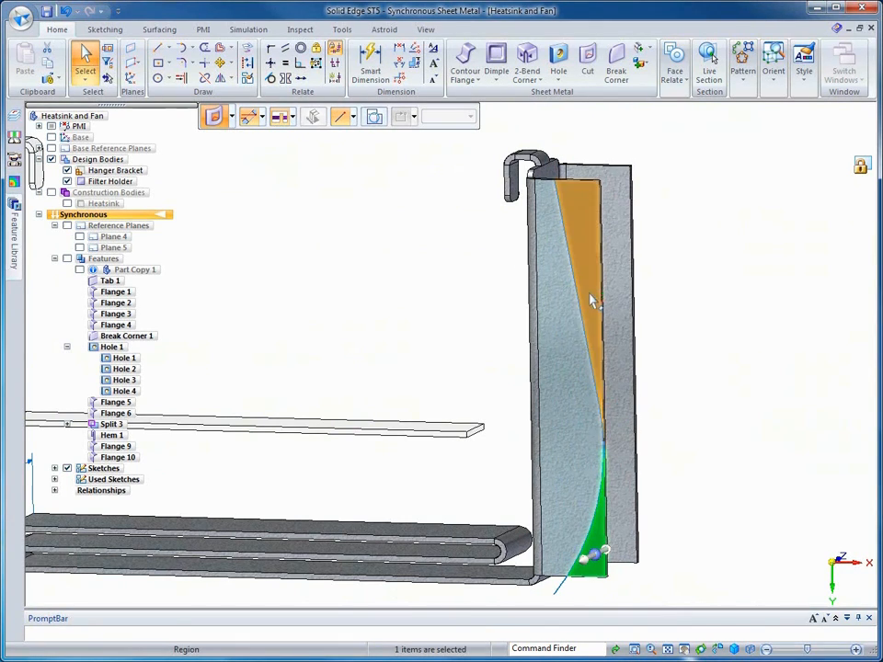
{"action": "left_click", "coordinate": [593, 301], "text": "ctrl"}
{"action": "left_click", "coordinate": [600, 556]}
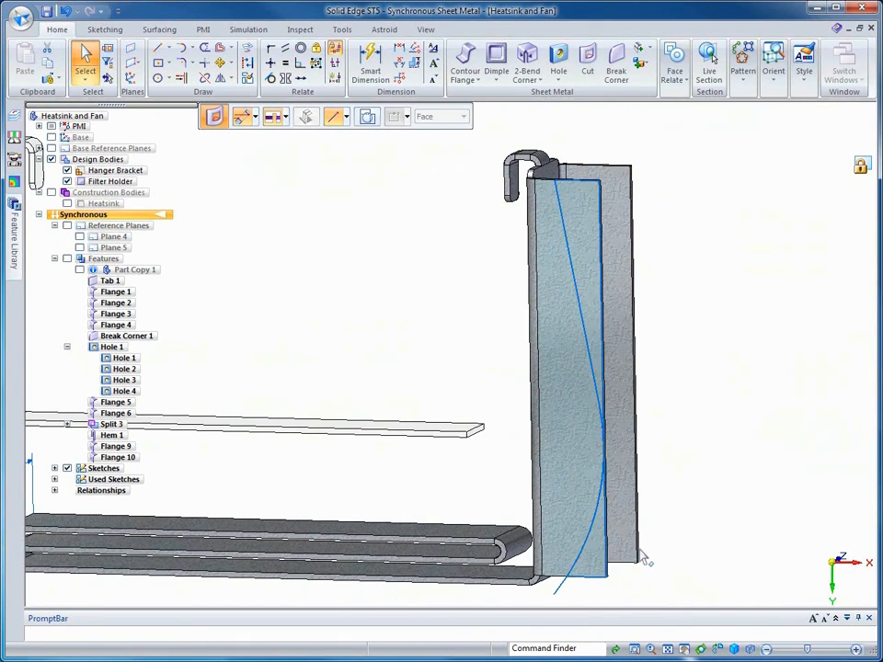
{"action": "left_click", "coordinate": [754, 497]}
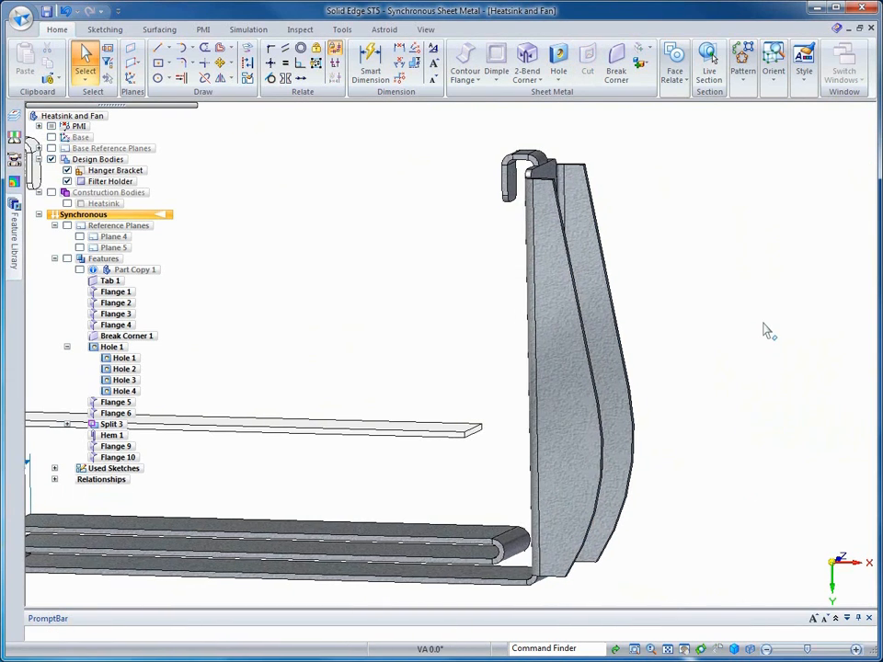
Round the free corners of both Filter Holder side flanges with a 2 mm Break Corner, selecting by face.
{"action": "left_click", "coordinate": [617, 59]}
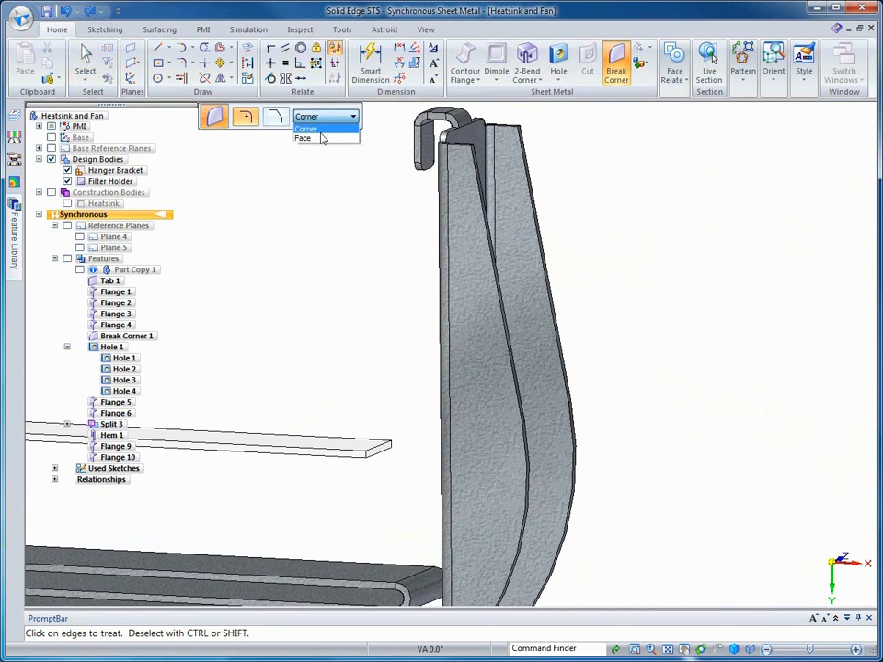
{"action": "left_click", "coordinate": [307, 137]}
{"action": "left_click", "coordinate": [480, 262]}
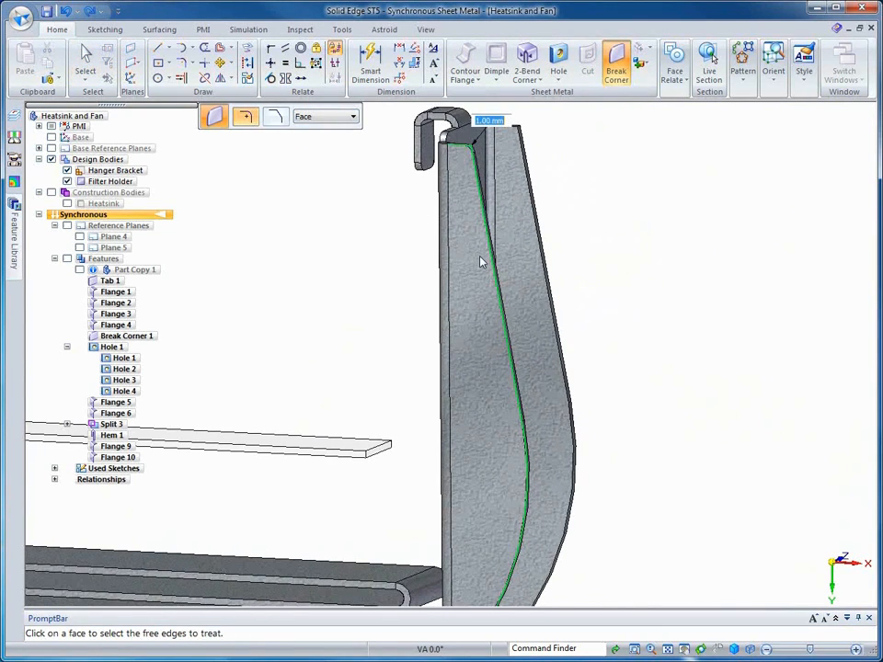
{"action": "type", "text": "2"}
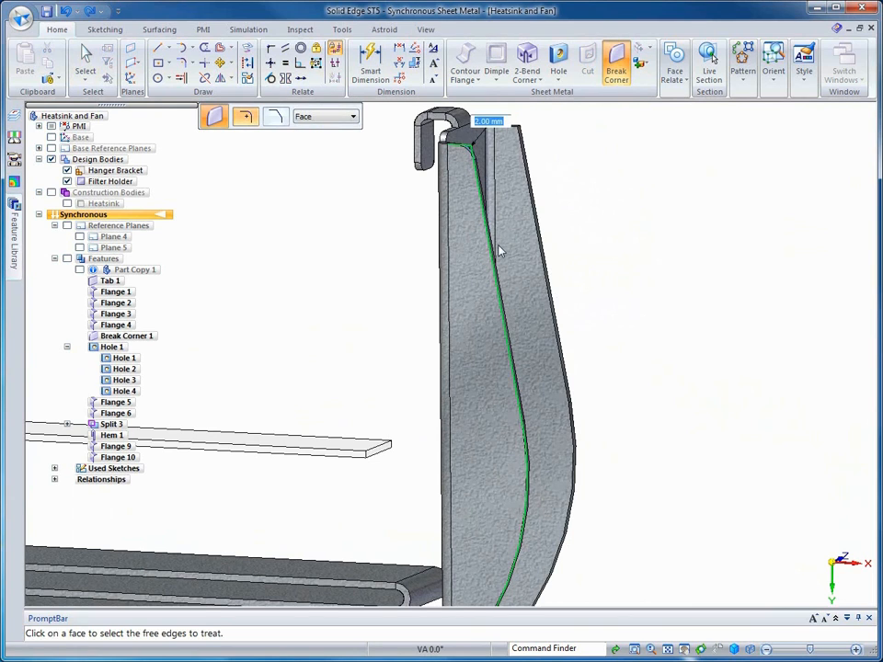
{"action": "key", "text": "Return"}
{"action": "left_click", "coordinate": [513, 248]}
{"action": "key", "text": "Return"}
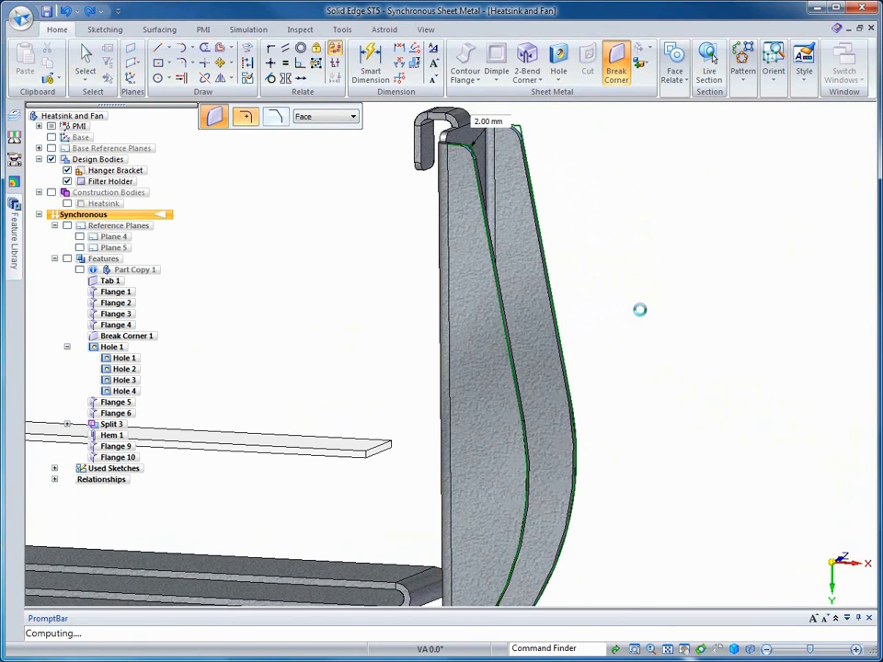
{"action": "key", "text": "Escape"}
{"action": "middle_click", "coordinate": [646, 331]}
{"action": "middle_click", "coordinate": [646, 331]}
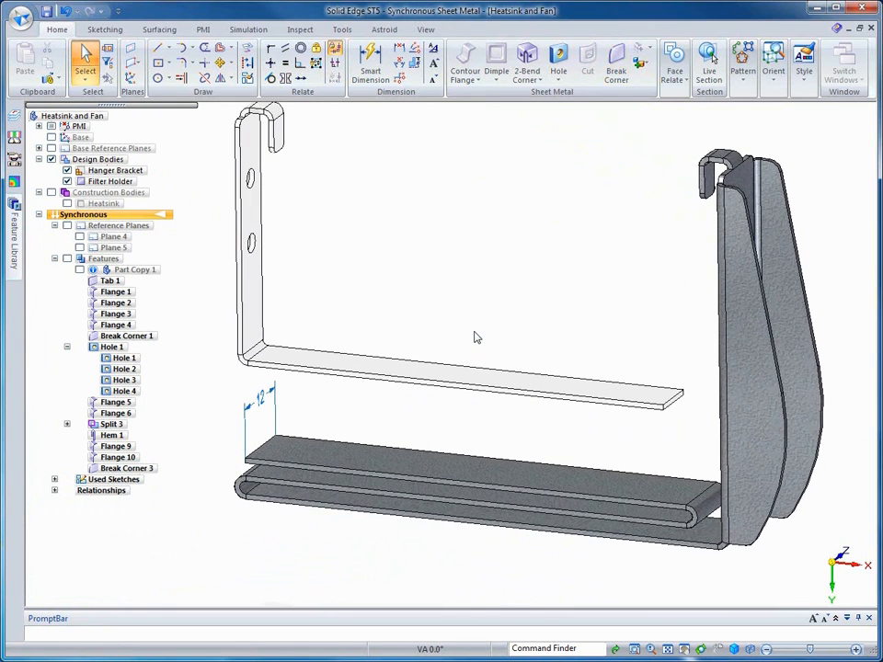
Apply a 2 mm Break Corner to the free-end corners of the Filter Holder's topmost horizontal strip.
{"action": "right_click_drag", "start_coordinate": [474, 332], "coordinate": [512, 367]}
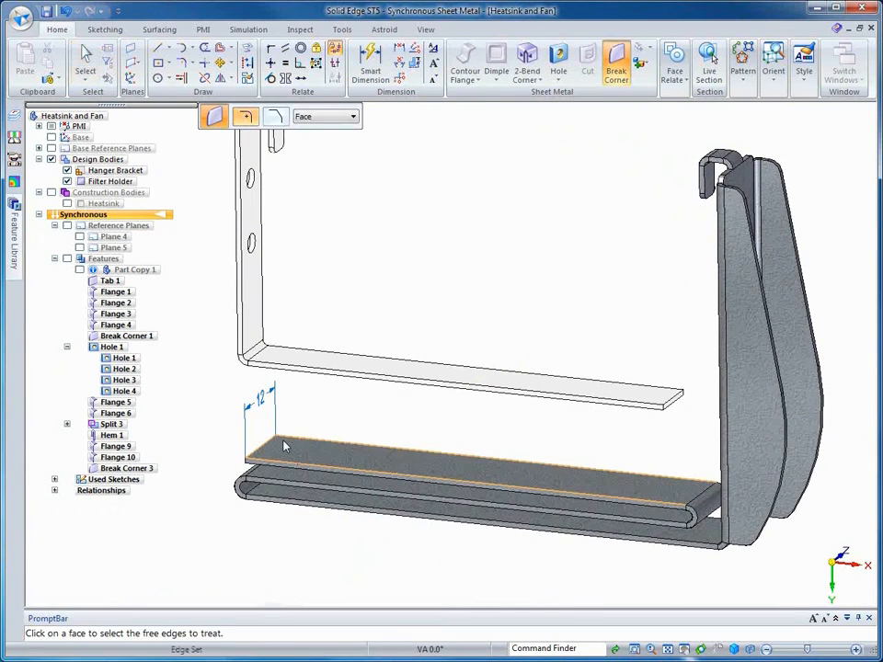
{"action": "left_click", "coordinate": [284, 447]}
{"action": "key", "text": "Return"}
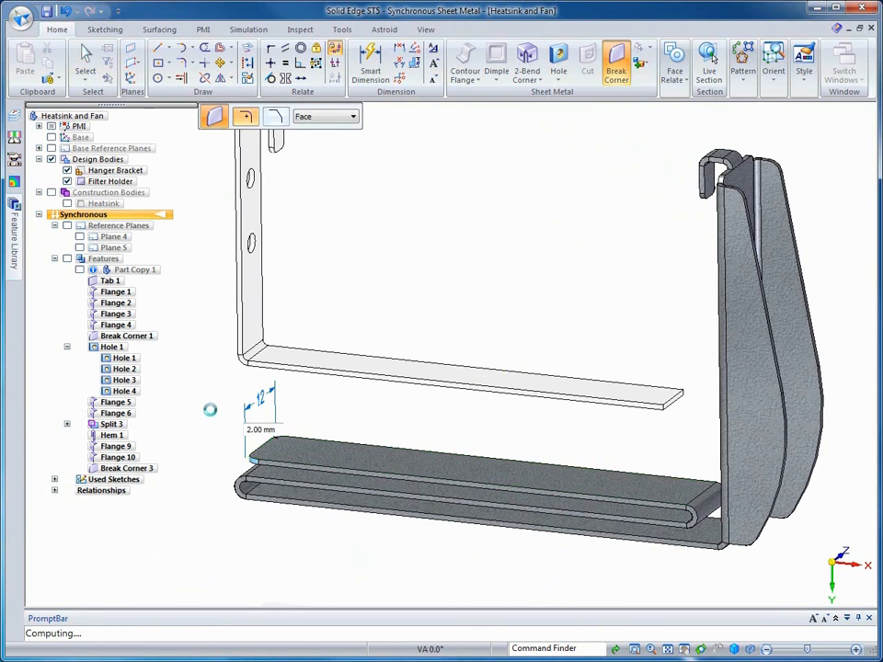
{"action": "key", "text": "Escape"}
{"action": "middle_click_drag", "start_coordinate": [525, 246], "coordinate": [414, 246]}
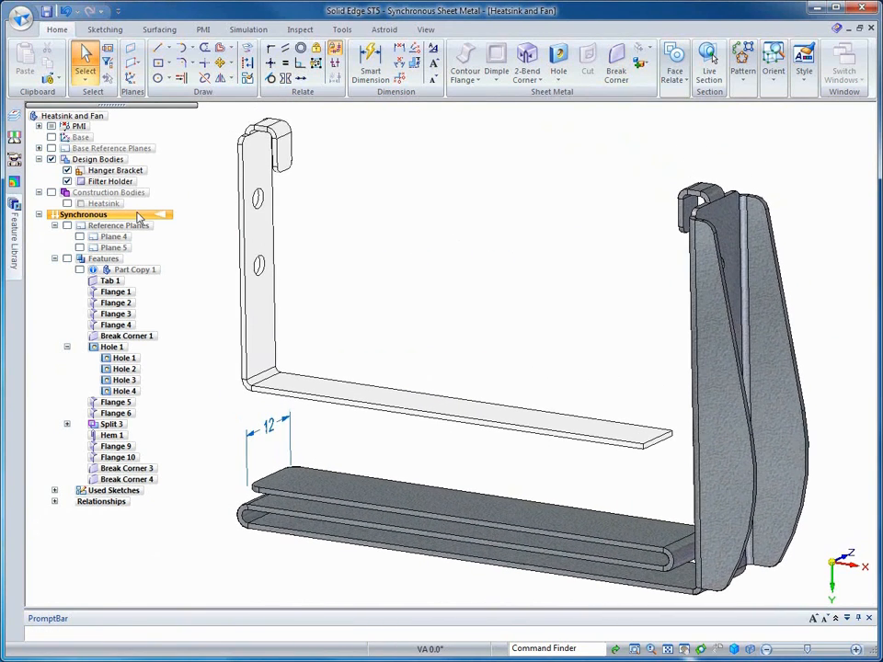
Activate the Hanger Bracket body and add 2 mm upward flanges at 90° along both long edges of its lower strip, changing the flange's material side.
{"action": "double_click", "coordinate": [106, 172]}
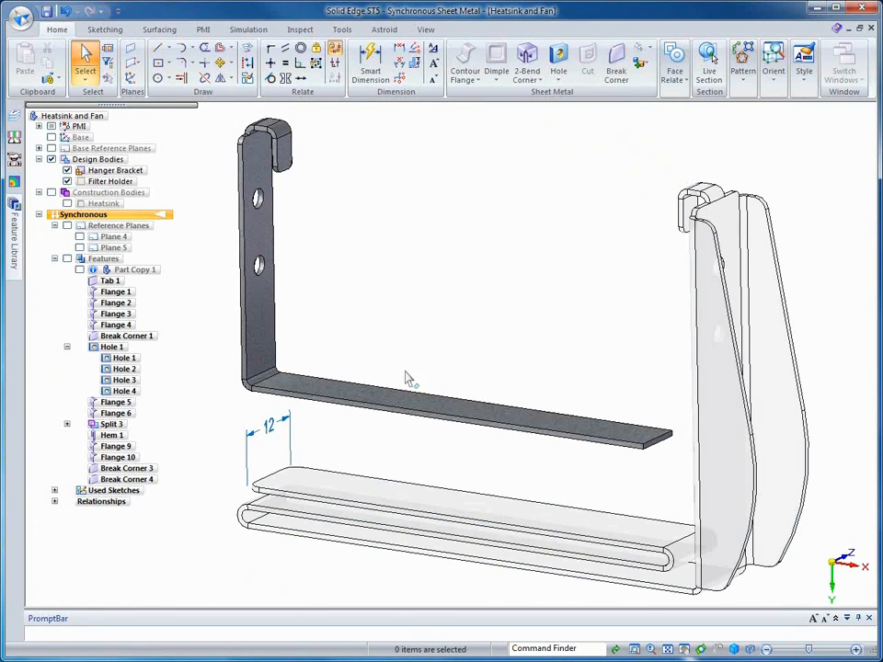
{"action": "left_click", "coordinate": [412, 398]}
{"action": "left_click", "coordinate": [414, 394], "text": "ctrl"}
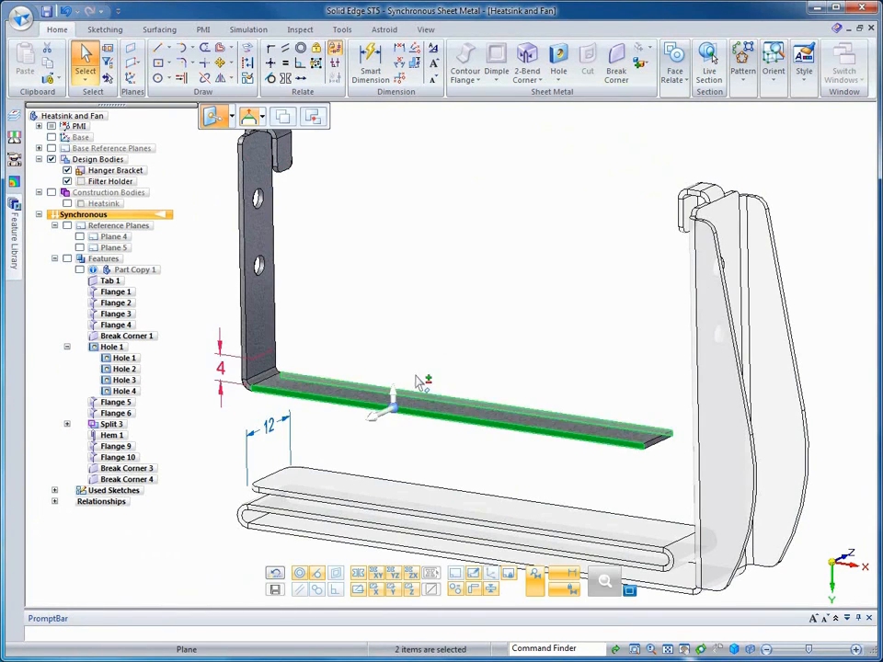
{"action": "left_click", "coordinate": [393, 394]}
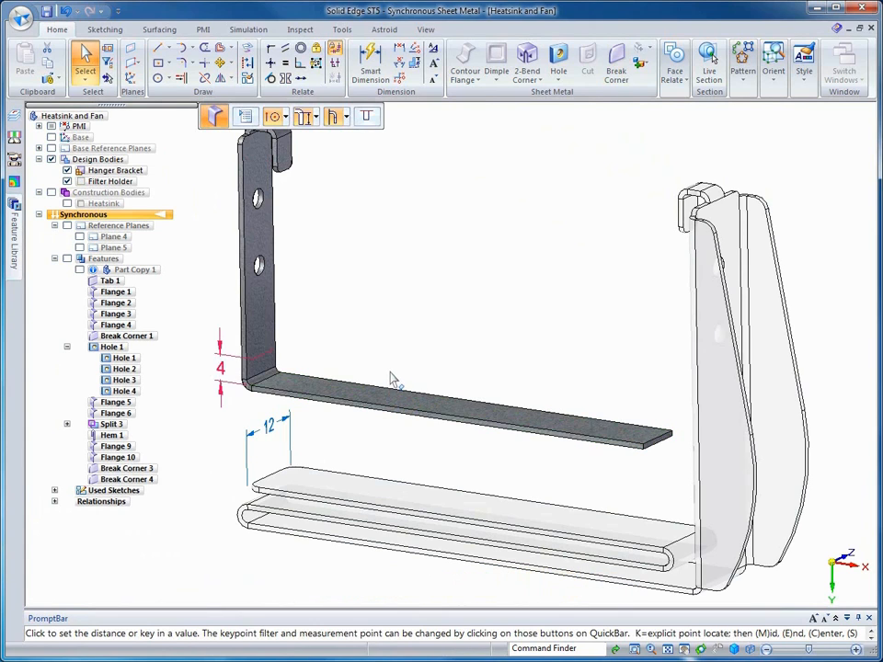
{"action": "left_click", "coordinate": [345, 116]}
{"action": "left_click", "coordinate": [358, 136]}
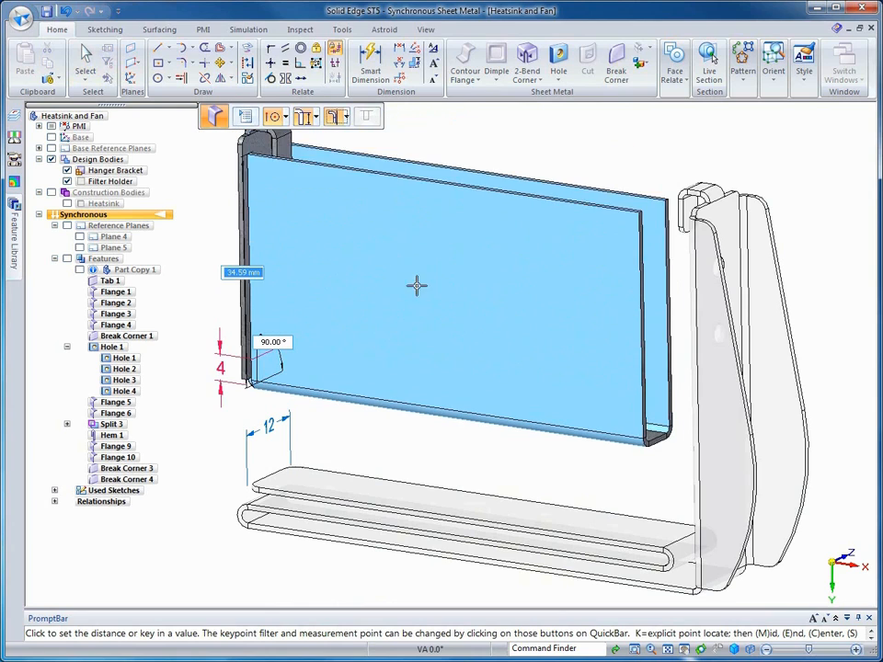
{"action": "type", "text": "2"}
{"action": "key", "text": "Return"}
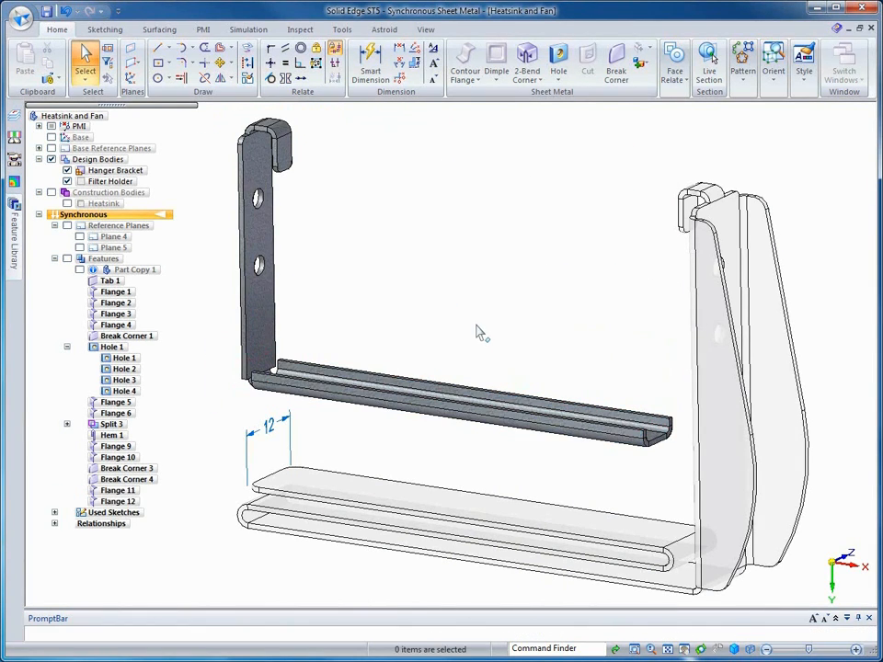
Extend the free end face of the Hanger Bracket's flanged lower strip outward by 16 mm.
{"action": "middle_click_drag", "start_coordinate": [477, 322], "coordinate": [629, 440]}
{"action": "left_click", "coordinate": [628, 437]}
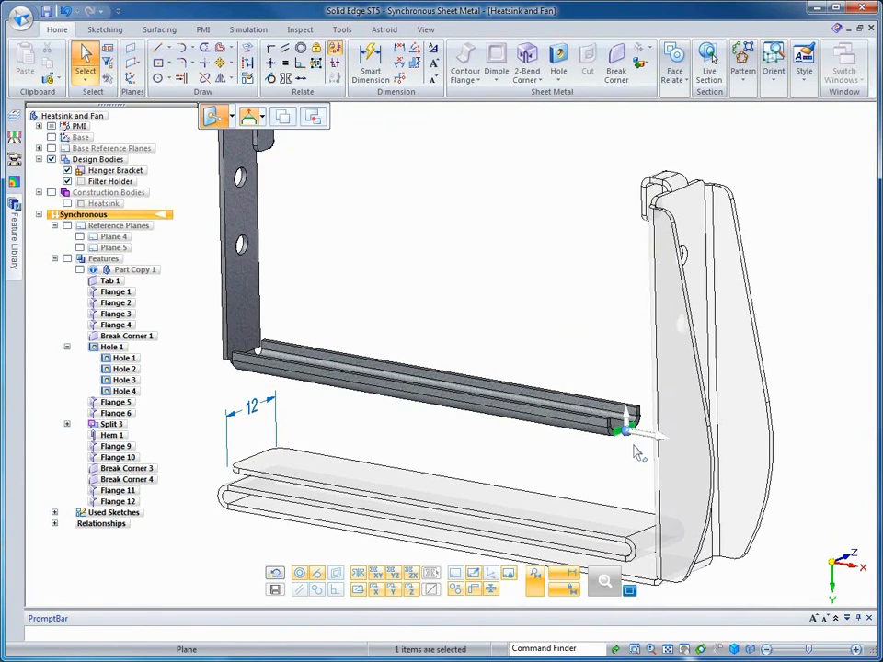
{"action": "left_click", "coordinate": [629, 435]}
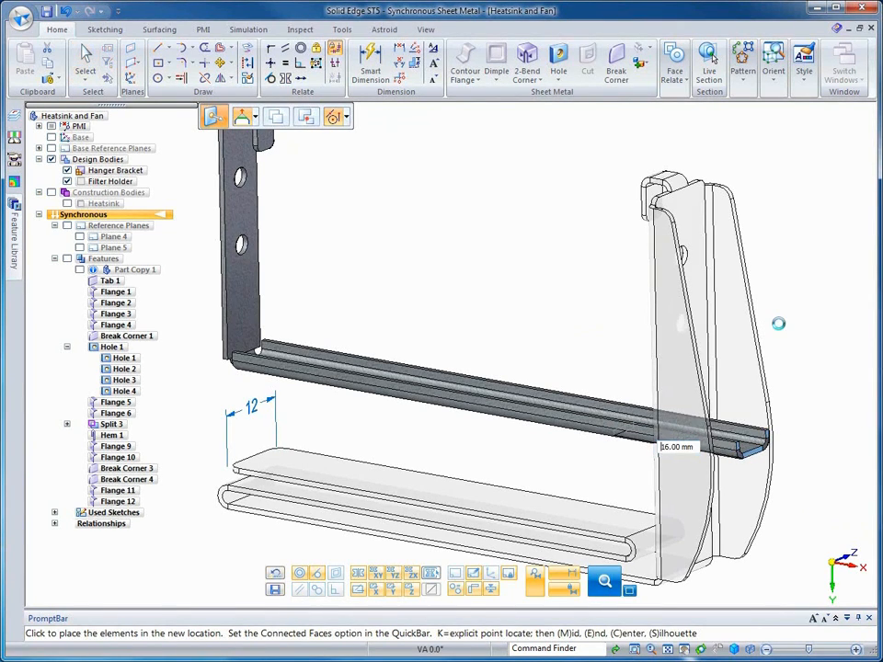
{"action": "key", "text": "Escape"}
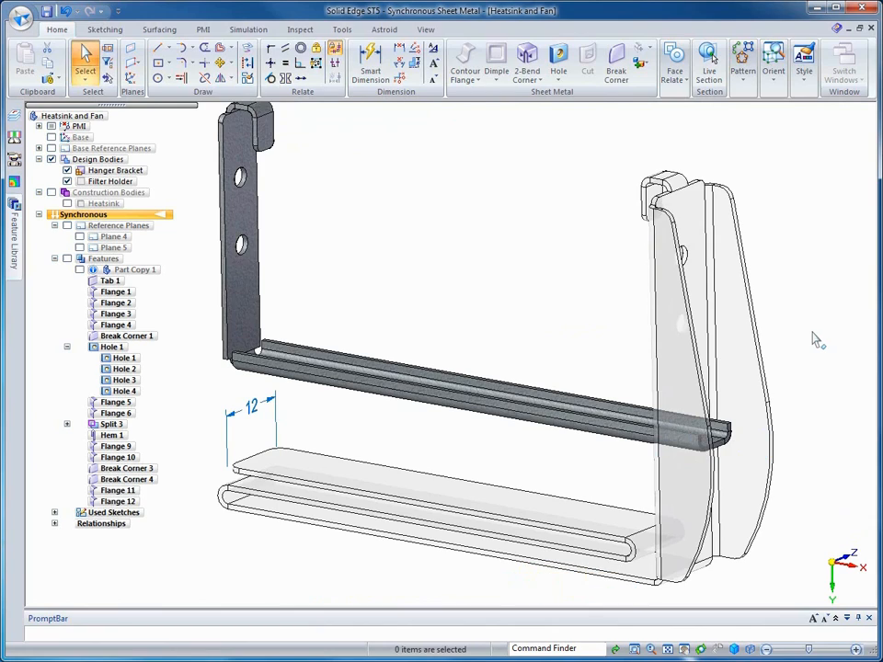
Place a gusset on the bend between the Hanger Bracket's upright and lower strip, using the saved 4 x 2 Round settings and Fit pattern.
{"action": "middle_click_drag", "start_coordinate": [424, 282], "coordinate": [409, 284]}
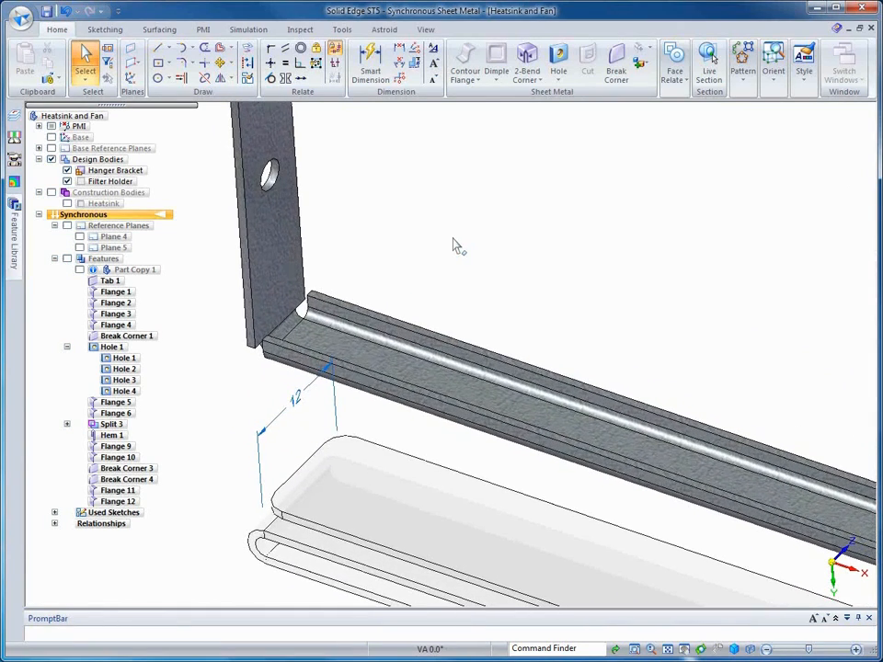
{"action": "right_click", "coordinate": [452, 239]}
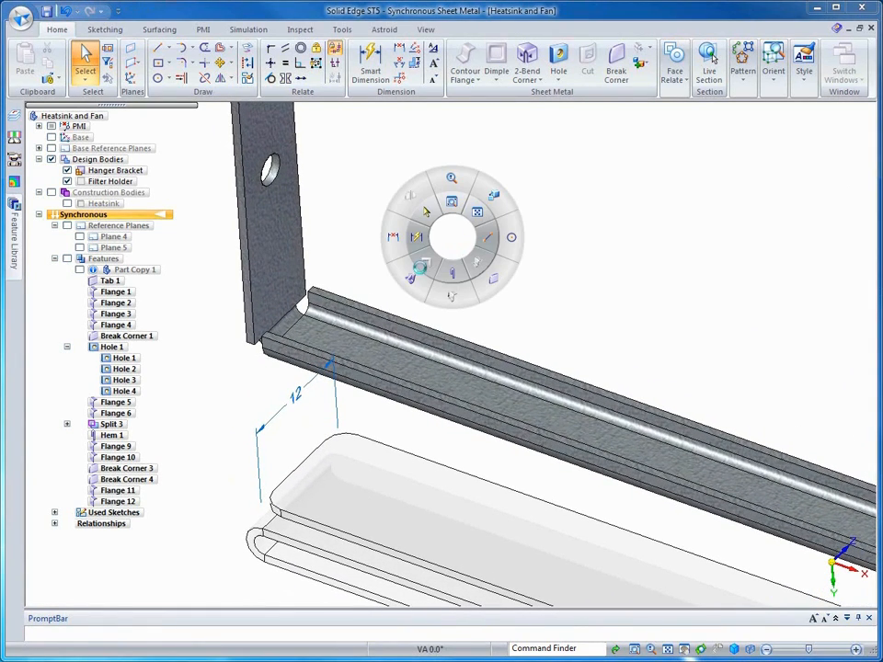
{"action": "left_click", "coordinate": [414, 239]}
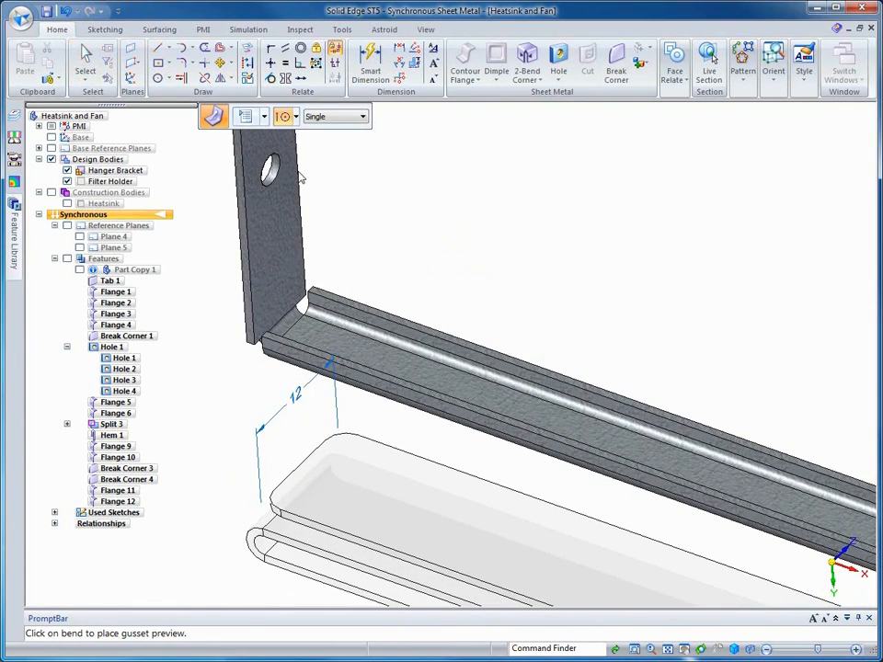
{"action": "left_click", "coordinate": [246, 120]}
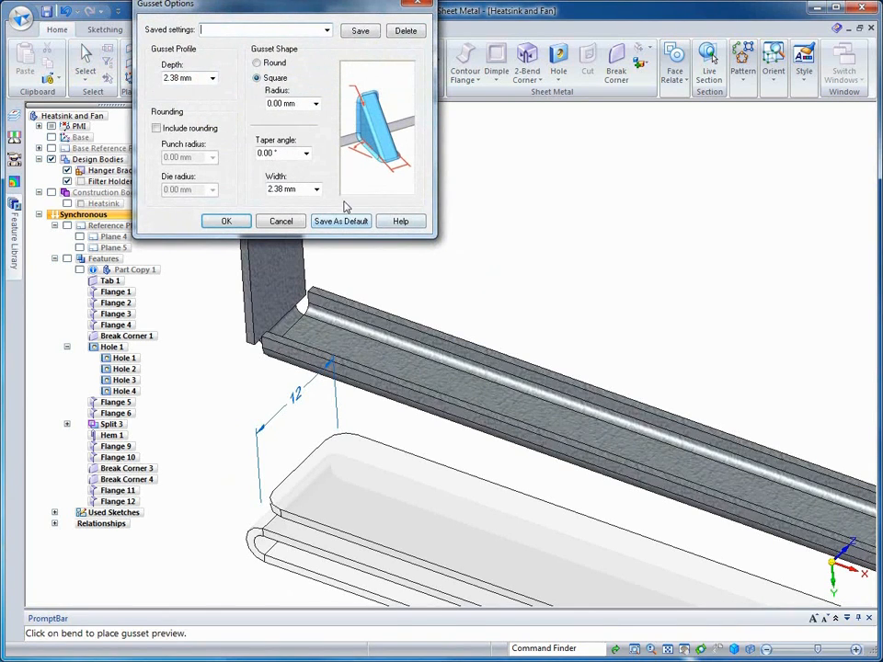
{"action": "left_click", "coordinate": [326, 31]}
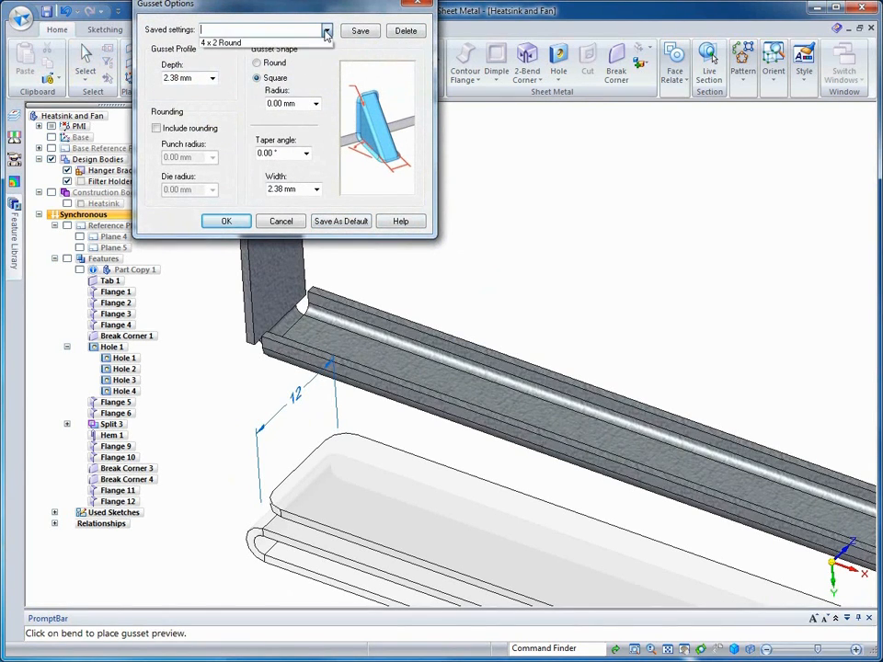
{"action": "left_click", "coordinate": [230, 42]}
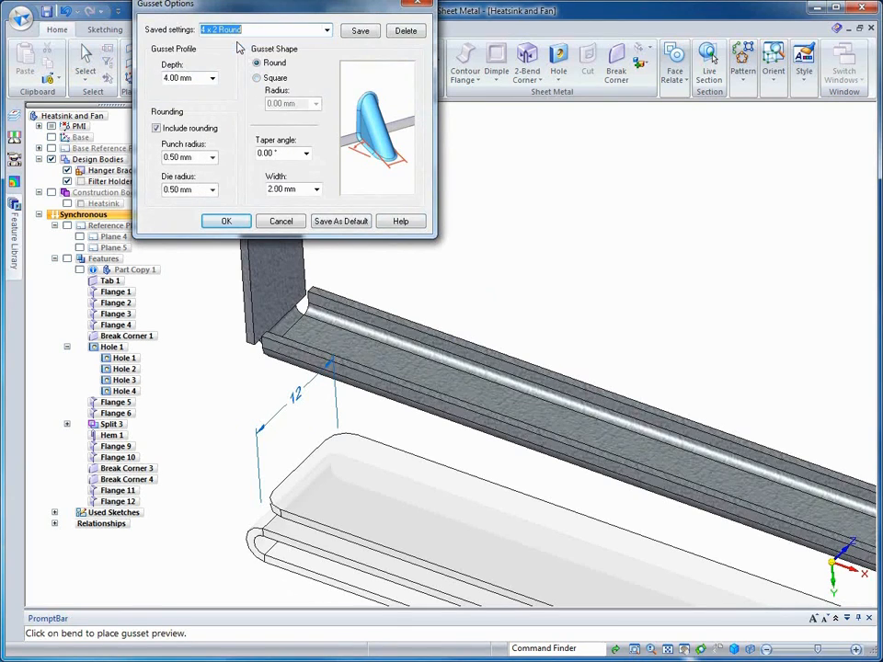
{"action": "left_click", "coordinate": [232, 225]}
{"action": "left_click", "coordinate": [364, 119]}
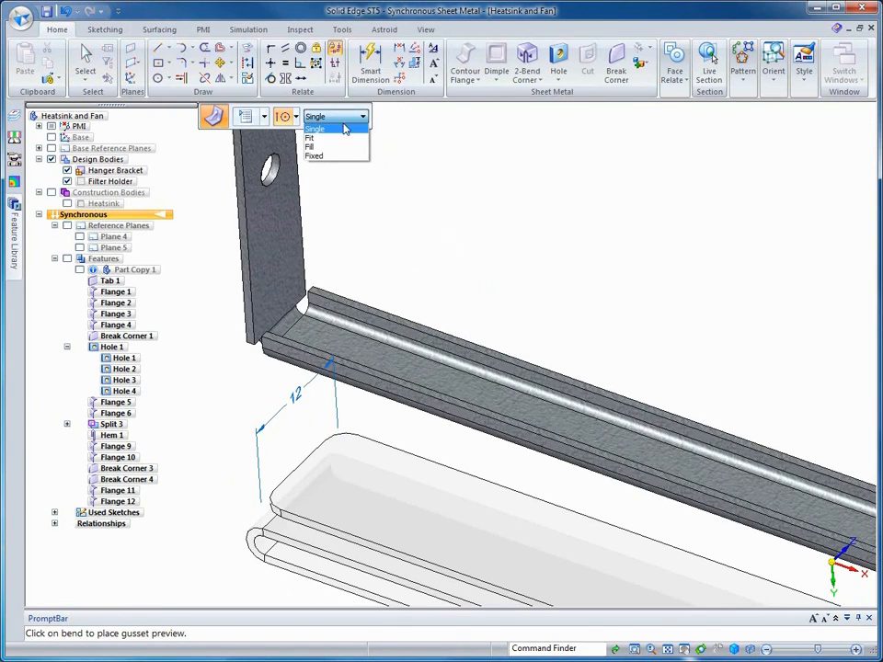
{"action": "left_click", "coordinate": [319, 139]}
{"action": "left_click", "coordinate": [296, 335]}
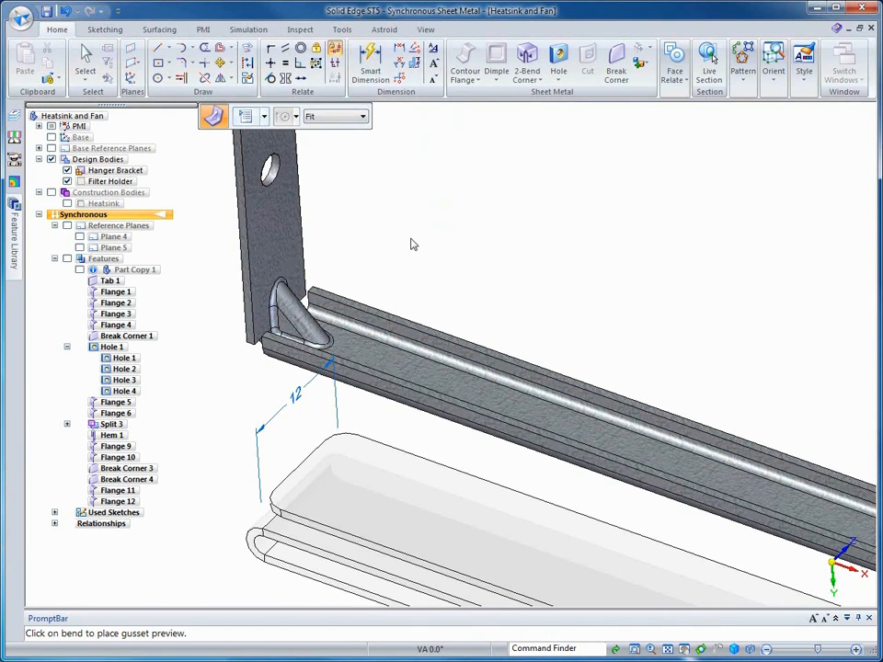
Sketch a short line across the width of the lower strip's floor, about midway along the strip.
{"action": "middle_click_drag", "start_coordinate": [414, 235], "coordinate": [426, 197]}
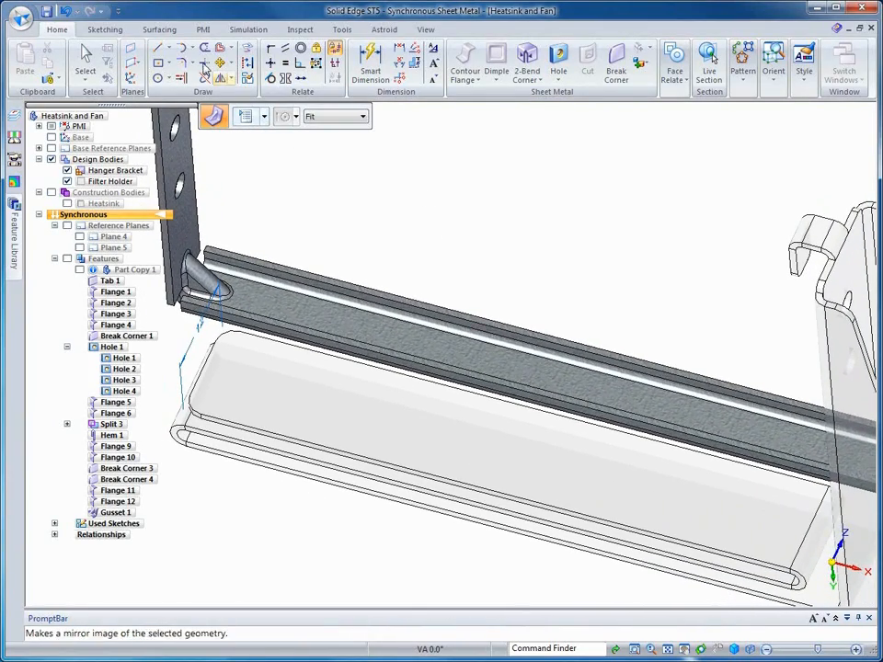
{"action": "left_click", "coordinate": [159, 48]}
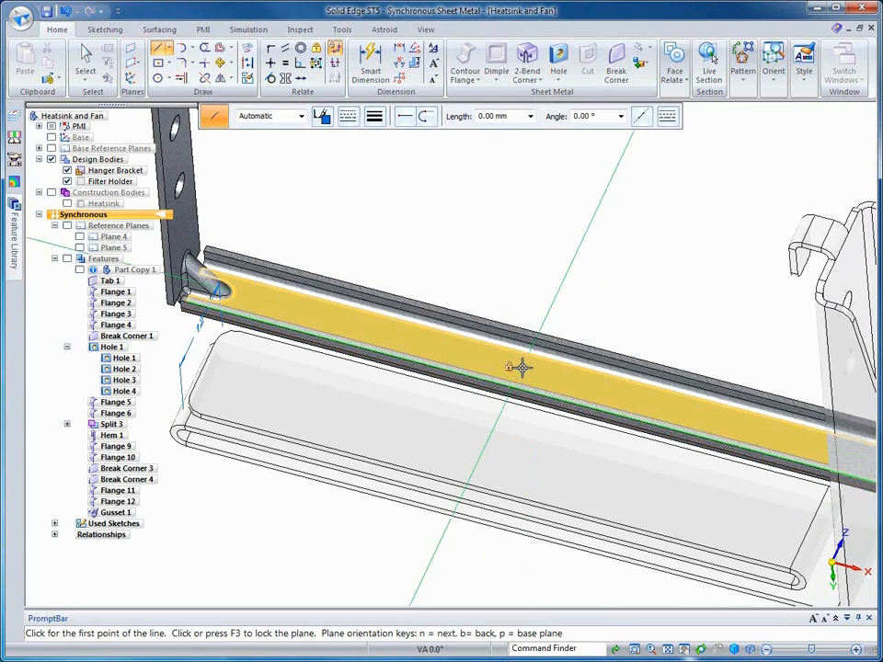
{"action": "key", "text": "F3"}
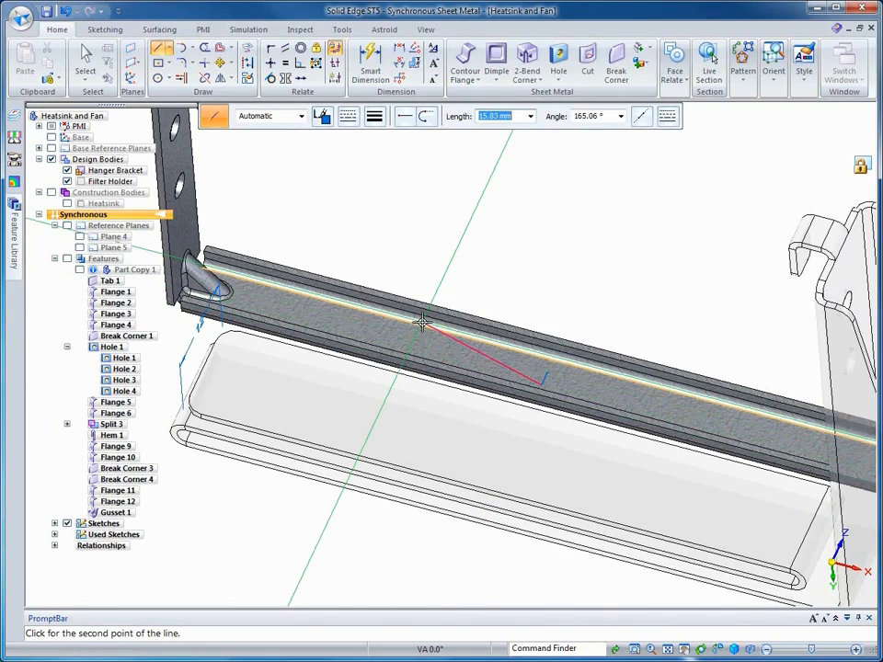
{"action": "key", "text": "Escape"}
Dimension the short sketch line's length and set it to 4 mm.
{"action": "middle_click_drag", "start_coordinate": [497, 272], "coordinate": [361, 125]}
{"action": "left_click", "coordinate": [370, 64]}
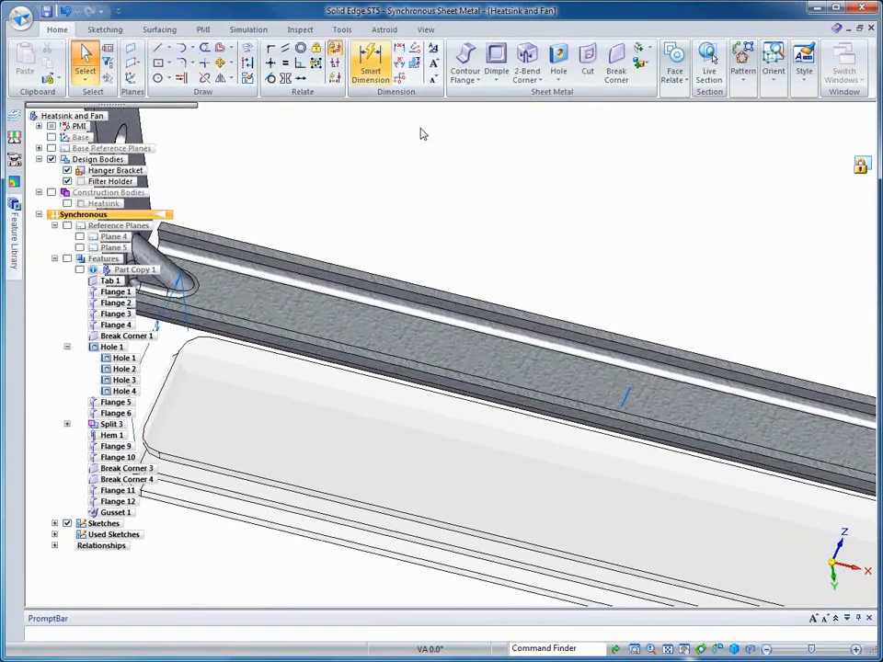
{"action": "left_click", "coordinate": [626, 394]}
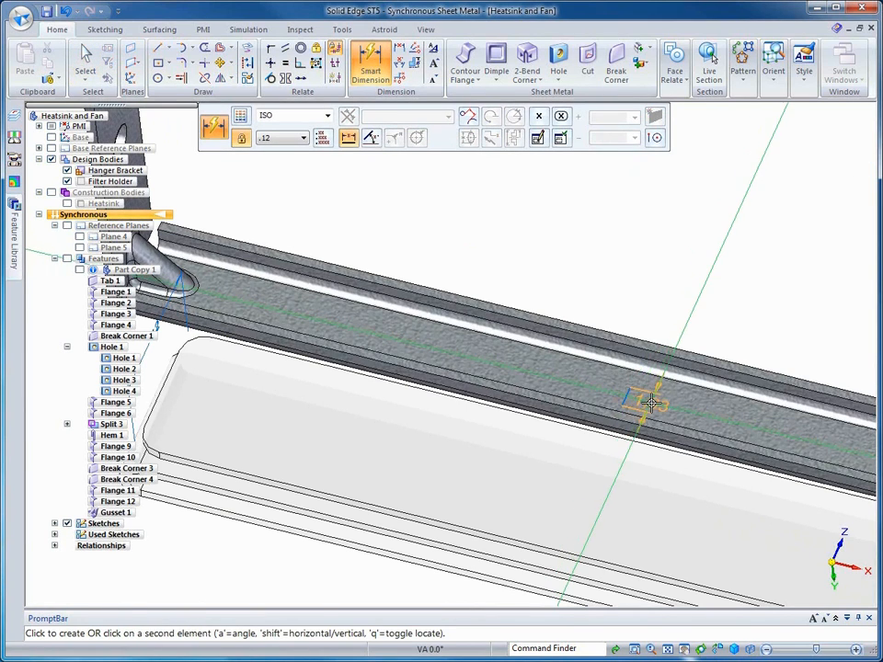
{"action": "left_click", "coordinate": [651, 405]}
{"action": "type", "text": "4"}
{"action": "key", "text": "Return"}
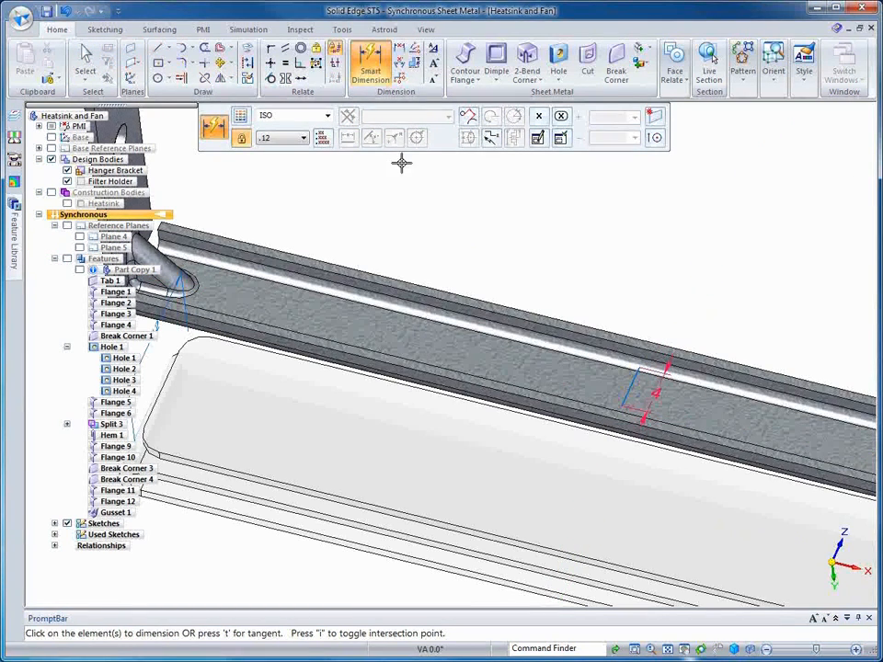
Align the 4 mm line's midpoint with the centre of the gusset's rounded end using a Horizontal/Vertical relation.
{"action": "left_click", "coordinate": [271, 63]}
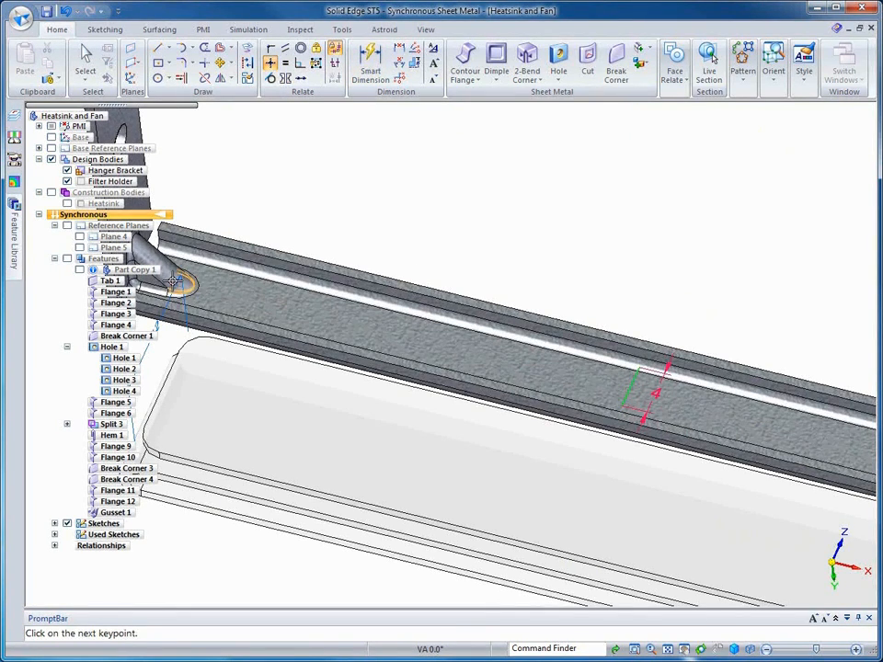
{"action": "left_click", "coordinate": [204, 293]}
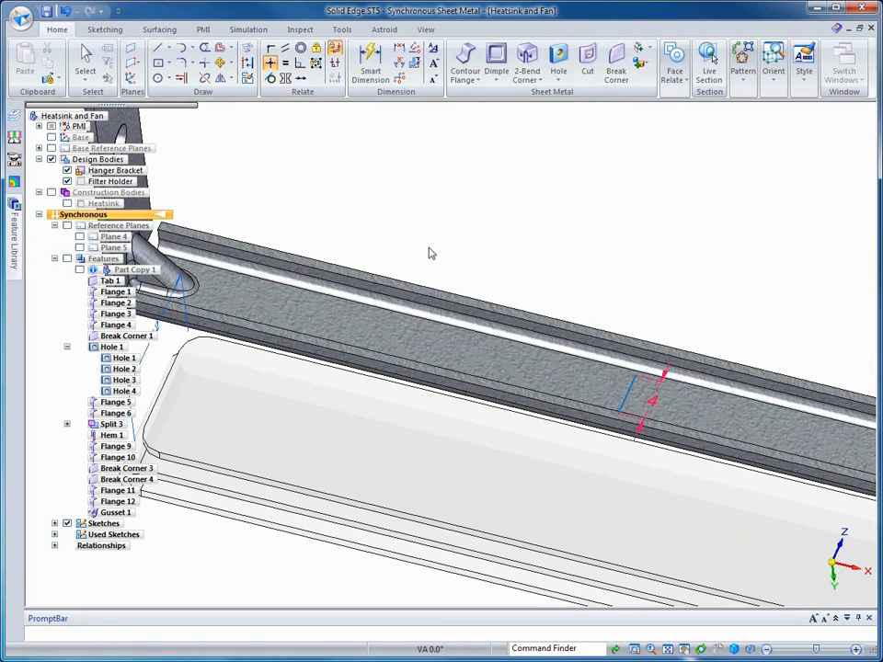
{"action": "key", "text": "Escape"}
Compare the bead cross-section types and load the saved 4 x 45 Support Bead settings for the Bead command.
{"action": "right_click", "coordinate": [443, 255]}
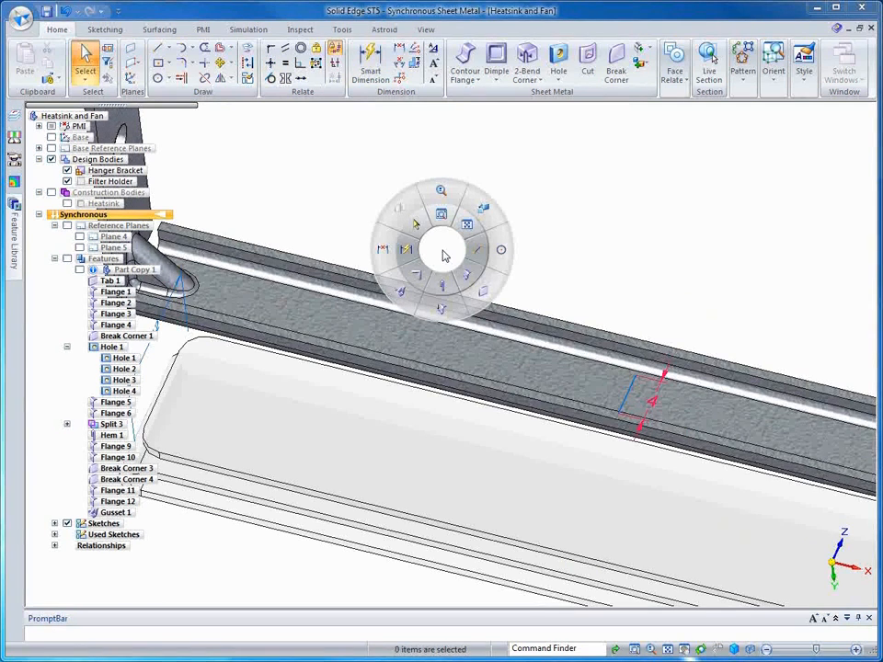
{"action": "left_click", "coordinate": [423, 275]}
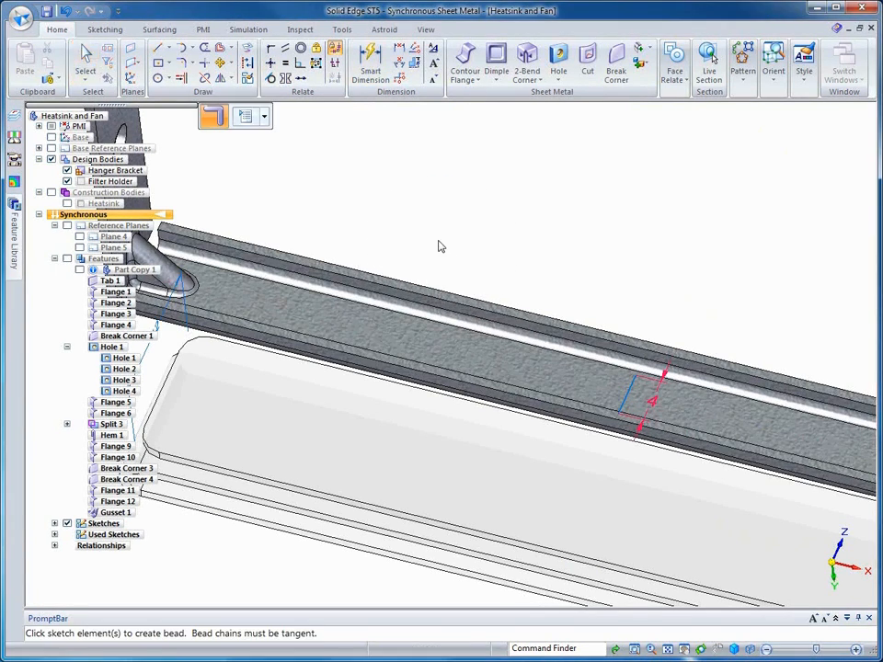
{"action": "left_click", "coordinate": [245, 118]}
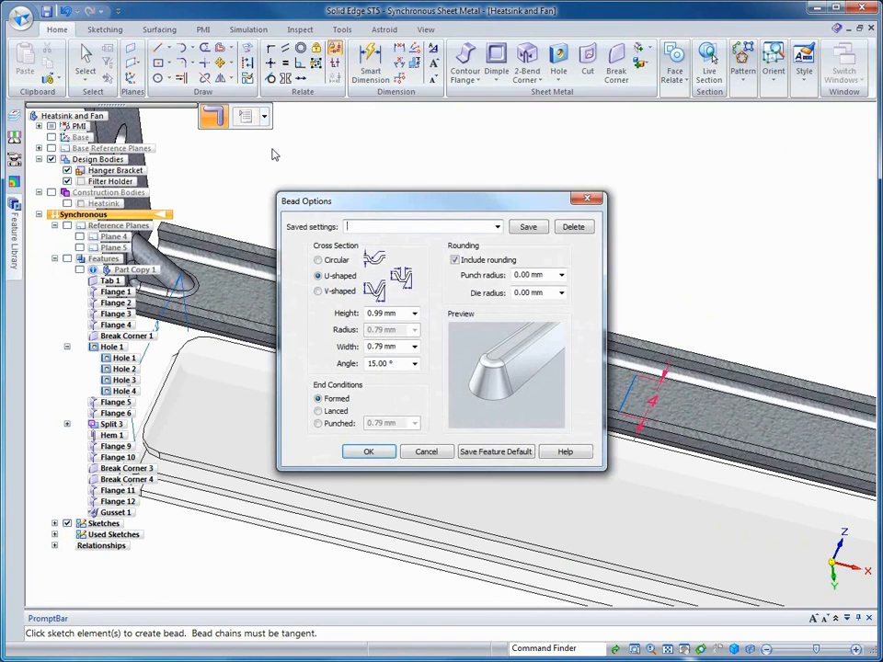
{"action": "left_click", "coordinate": [319, 291]}
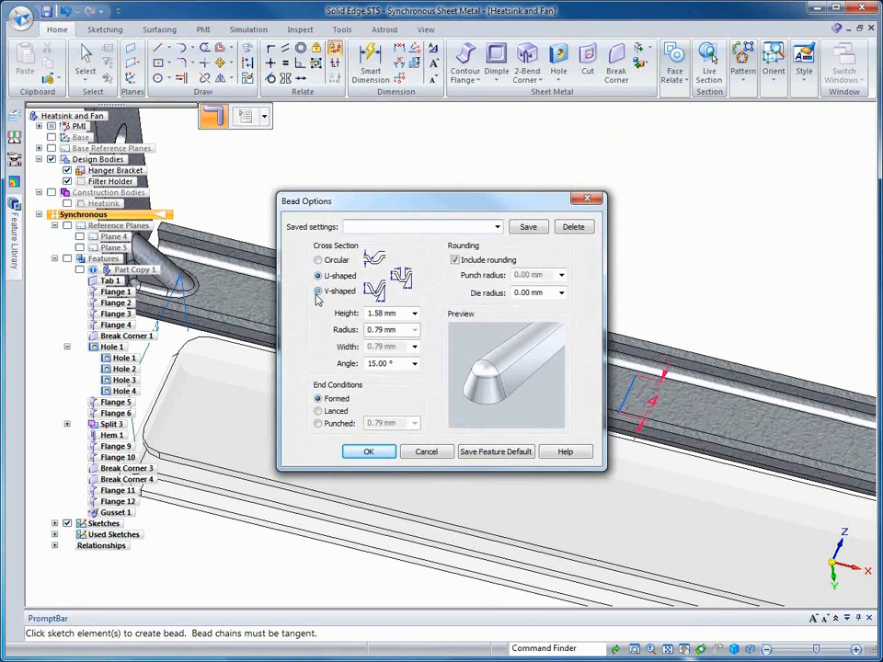
{"action": "left_click", "coordinate": [318, 260]}
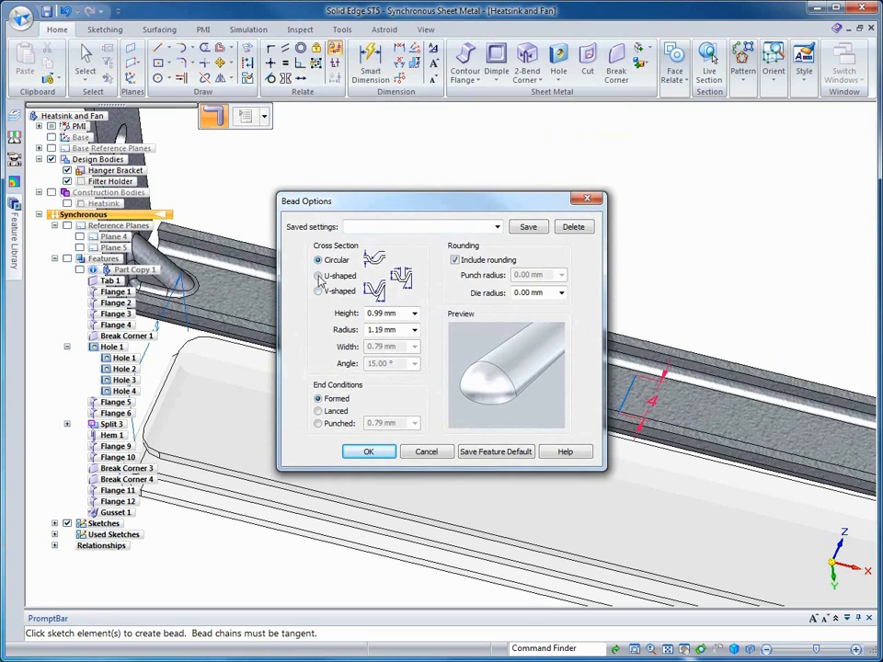
{"action": "left_click", "coordinate": [318, 276]}
{"action": "left_click", "coordinate": [497, 227]}
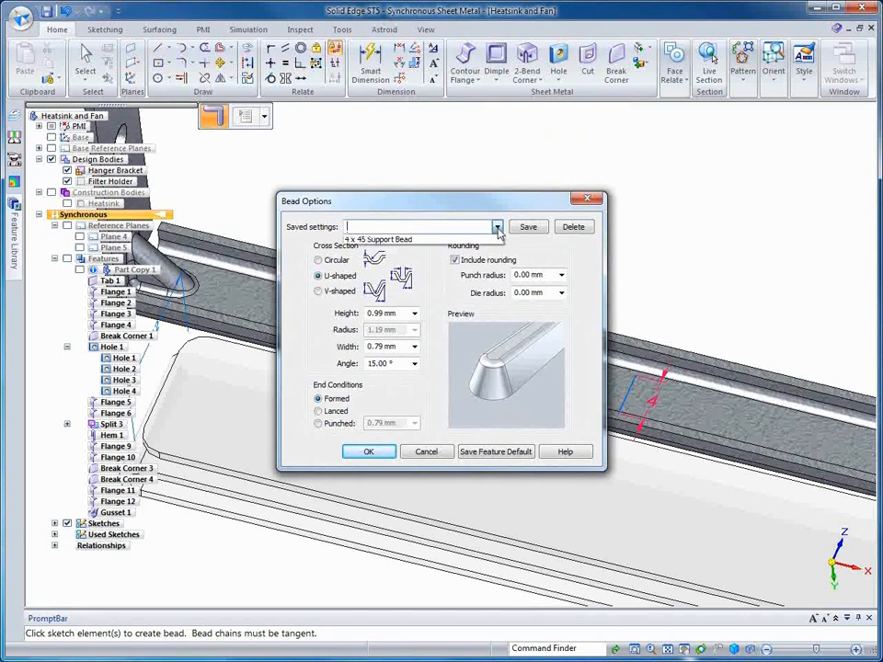
{"action": "left_click", "coordinate": [394, 240]}
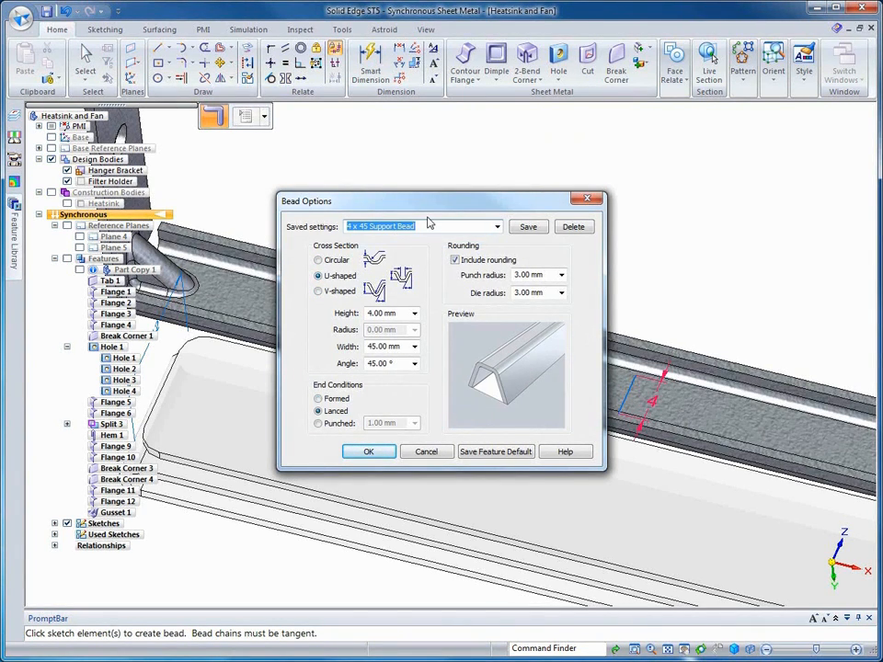
{"action": "left_click", "coordinate": [368, 452]}
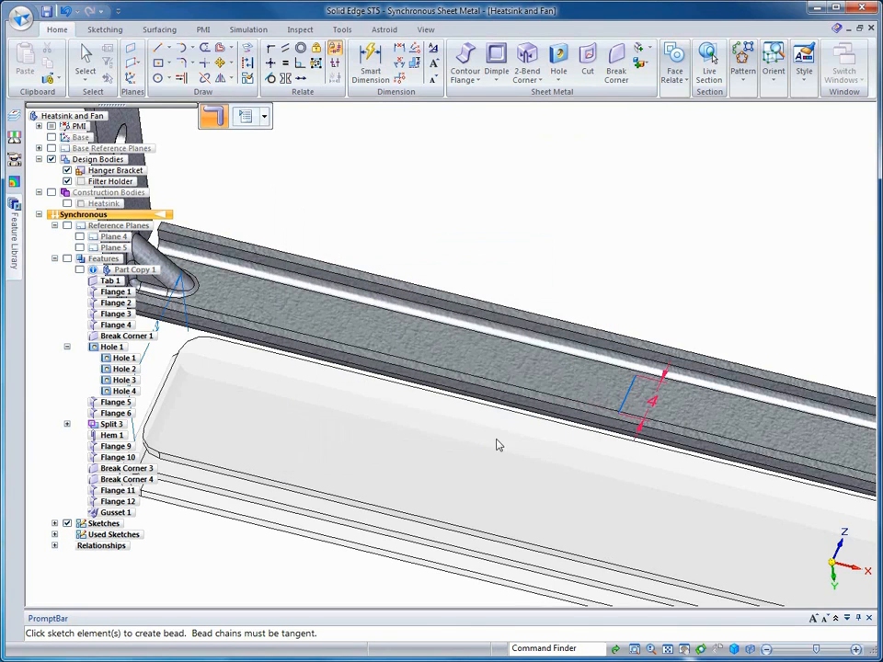
Create a bead on the lower strip of the Hanger Bracket from the 4 mm sketch line.
{"action": "left_click", "coordinate": [629, 398]}
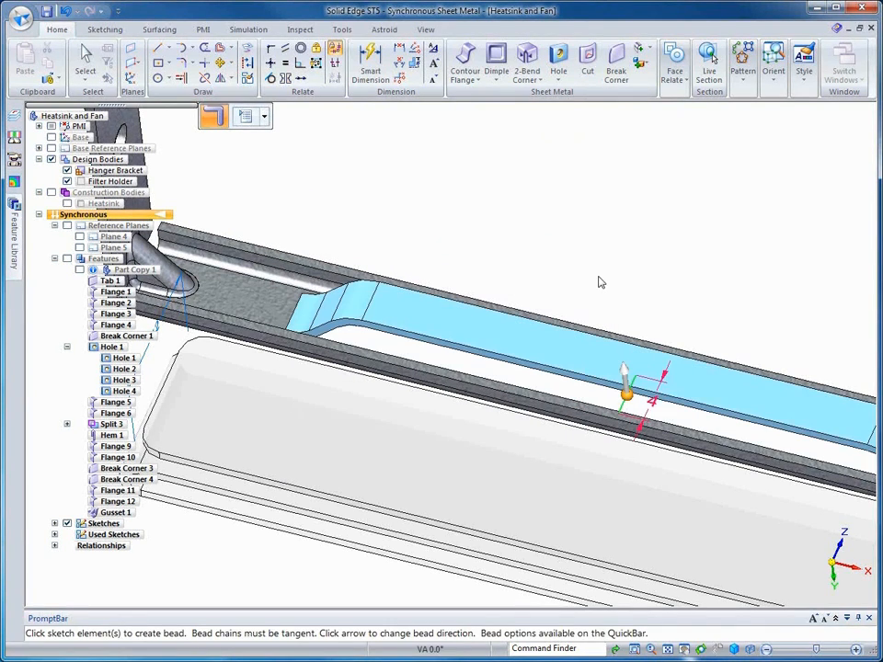
{"action": "right_click", "coordinate": [599, 274]}
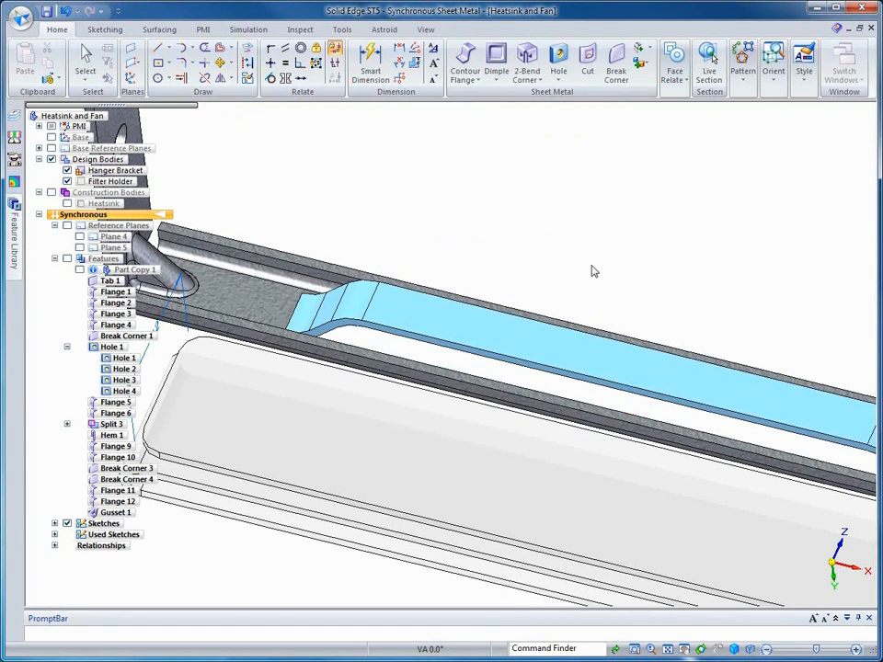
{"action": "scroll", "coordinate": [651, 276], "scroll_direction": "down", "scroll_amount": 4}
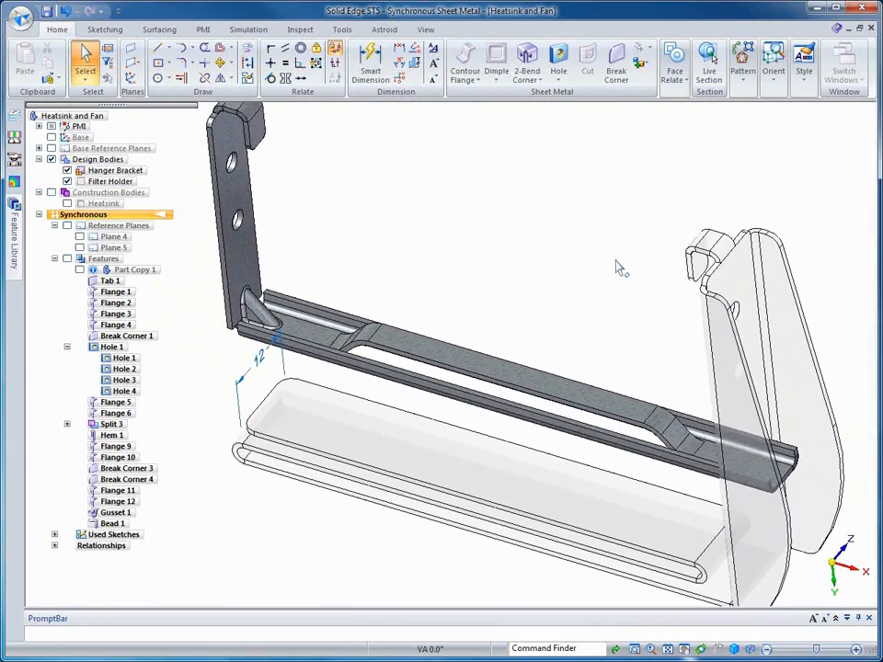
Activate the Filter Holder and project the strip's end profile onto its upright face as a tangent face chain with a 0.1 mm offset.
{"action": "double_click", "coordinate": [110, 188]}
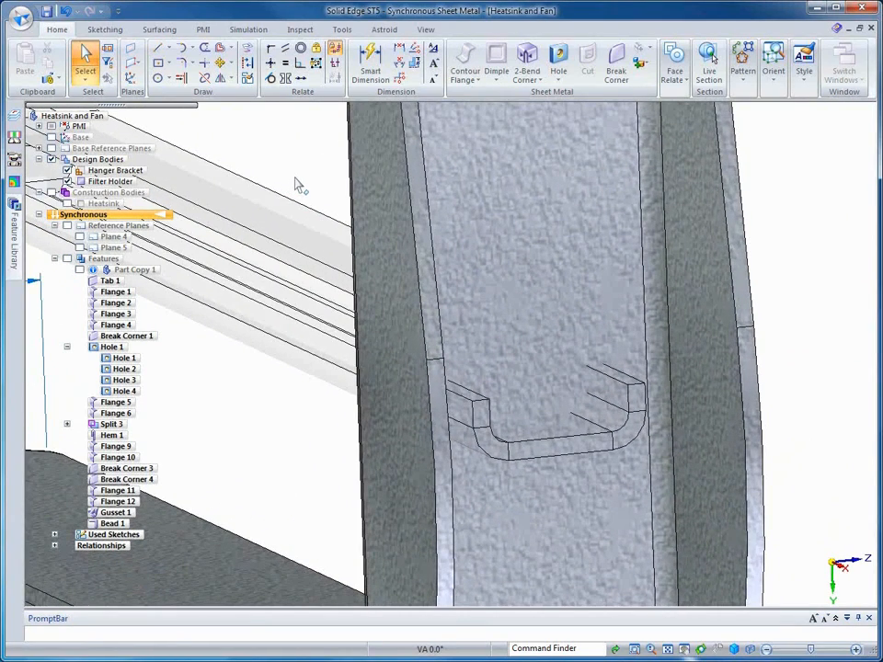
{"action": "left_click", "coordinate": [246, 48]}
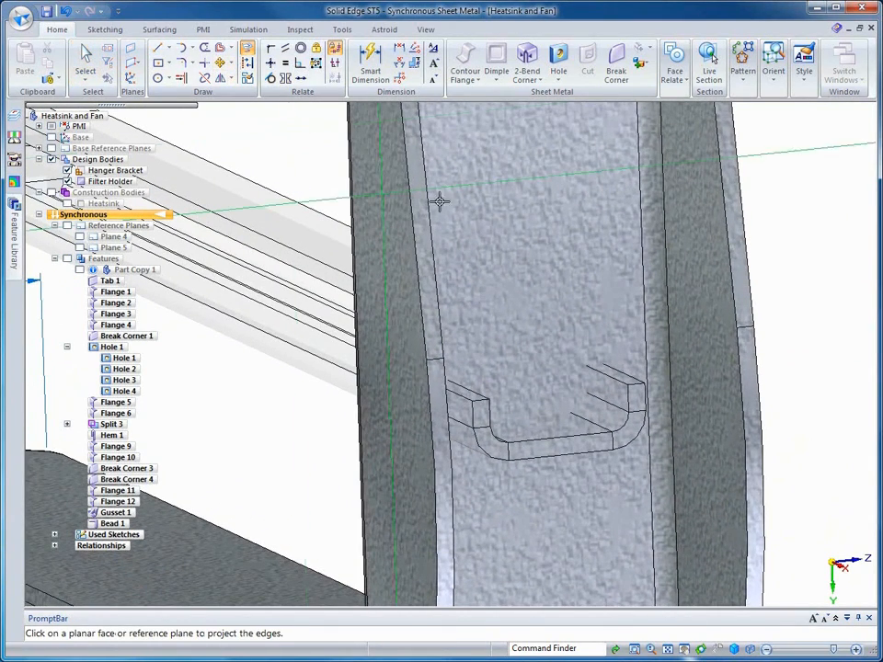
{"action": "left_click", "coordinate": [474, 206]}
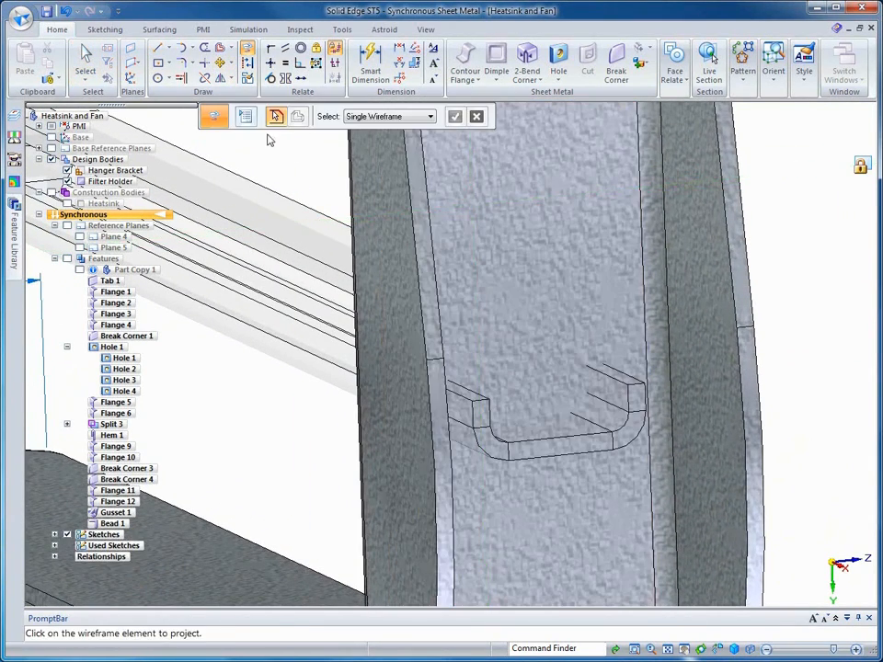
{"action": "left_click", "coordinate": [245, 116]}
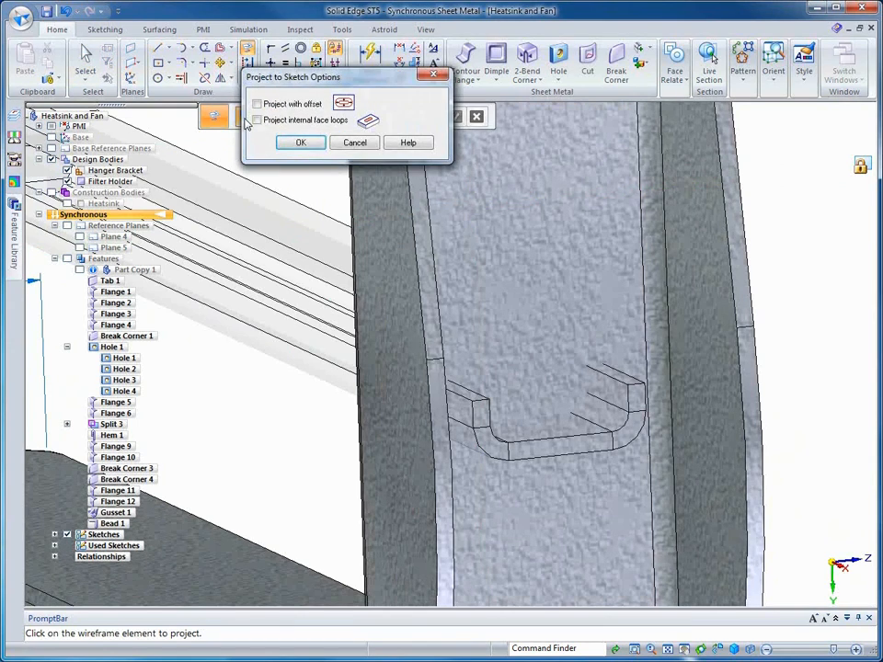
{"action": "left_click", "coordinate": [300, 144]}
{"action": "left_click", "coordinate": [428, 117]}
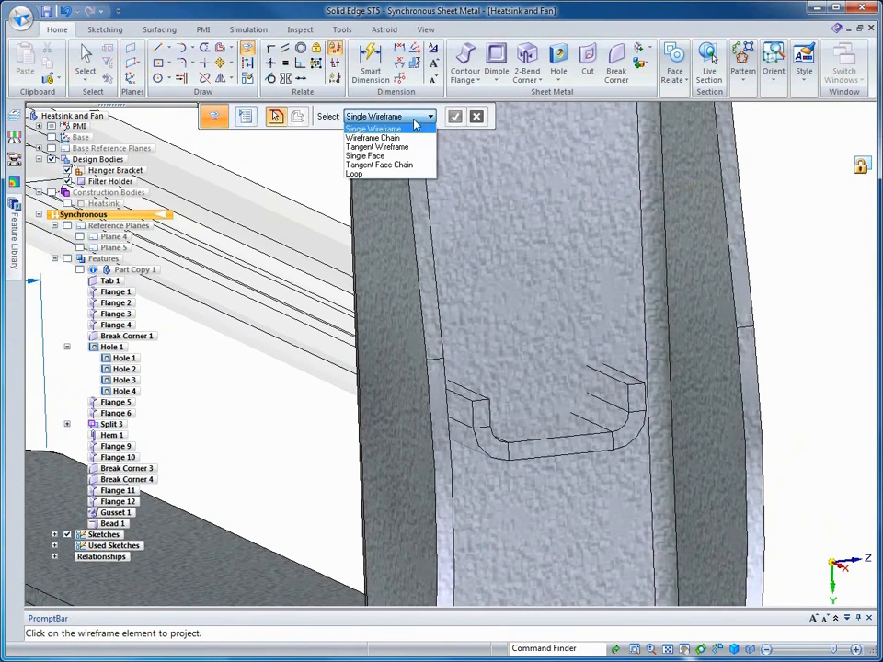
{"action": "left_click", "coordinate": [386, 166]}
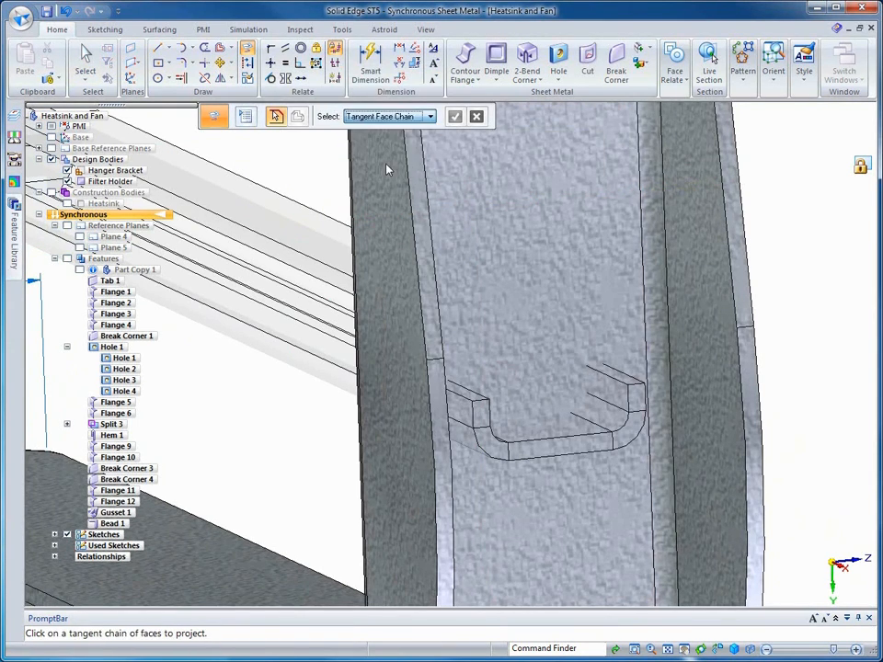
{"action": "left_click", "coordinate": [528, 450]}
{"action": "right_click", "coordinate": [526, 377]}
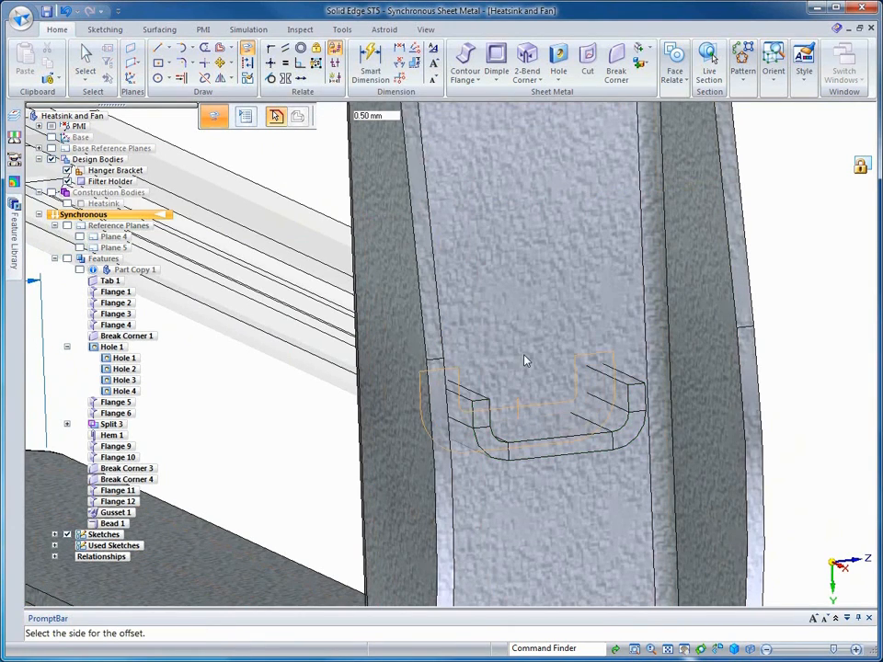
{"action": "type", "text": "."}
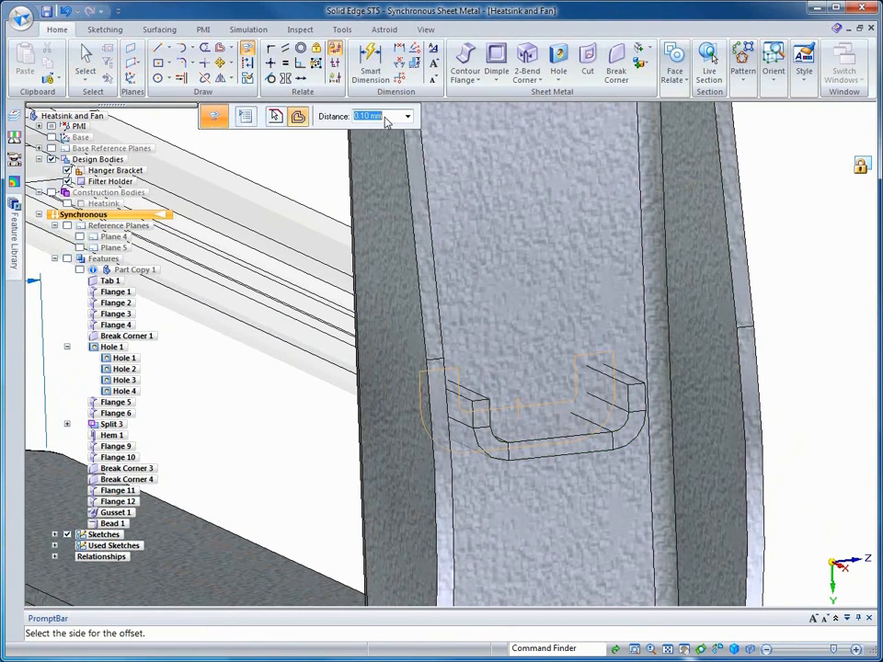
{"action": "left_click", "coordinate": [554, 345]}
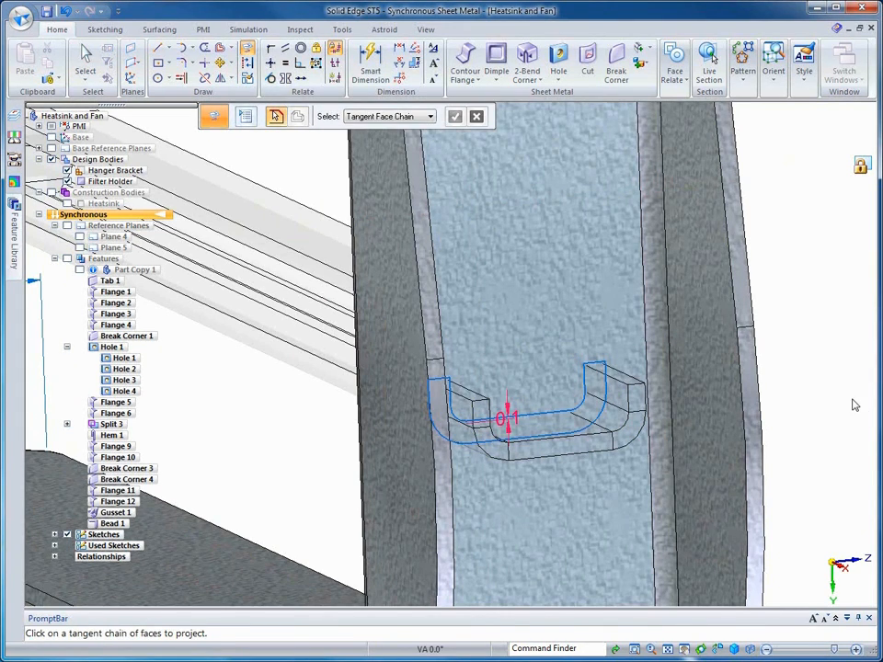
{"action": "key", "text": "Escape"}
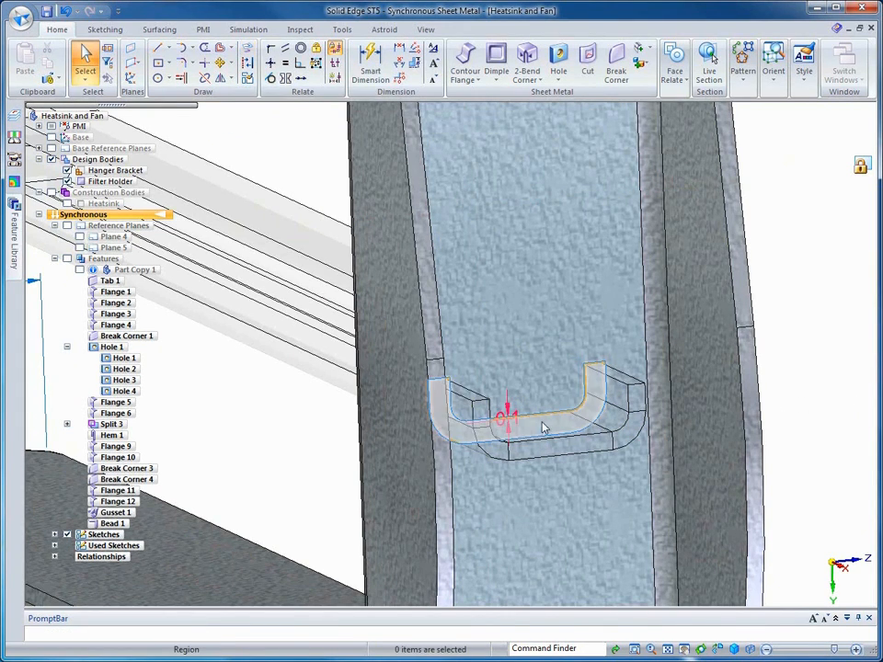
Cut the projected U-shaped region out of the Filter Holder's upright wall.
{"action": "left_click", "coordinate": [549, 436]}
{"action": "left_click", "coordinate": [553, 432]}
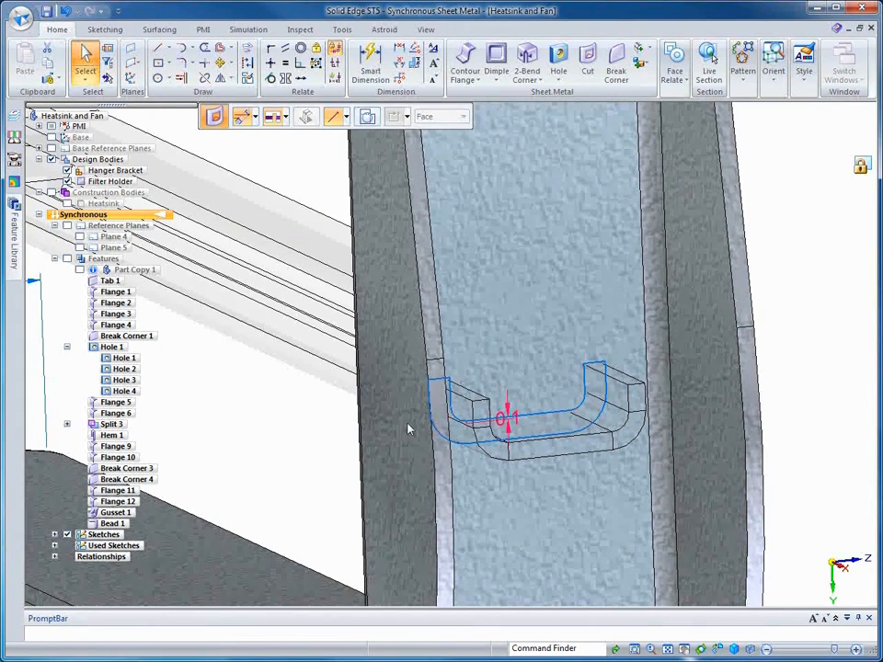
{"action": "left_click", "coordinate": [321, 424]}
{"action": "right_click", "coordinate": [319, 424]}
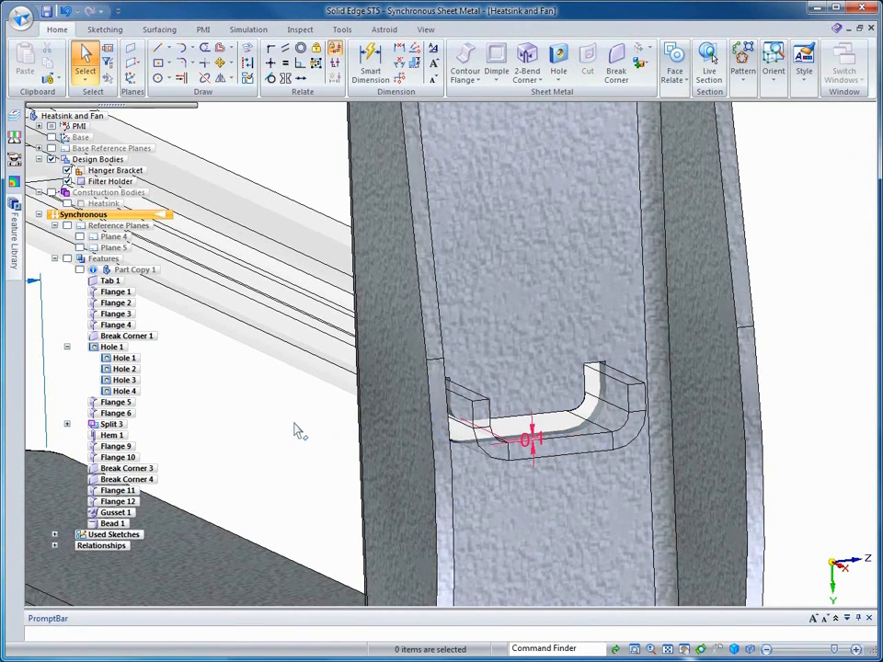
Activate the Hanger Bracket and place the library feature 22Gage LockingTabs.psm on the floor at the strip's free end.
{"action": "middle_click_drag", "start_coordinate": [836, 367], "coordinate": [833, 371]}
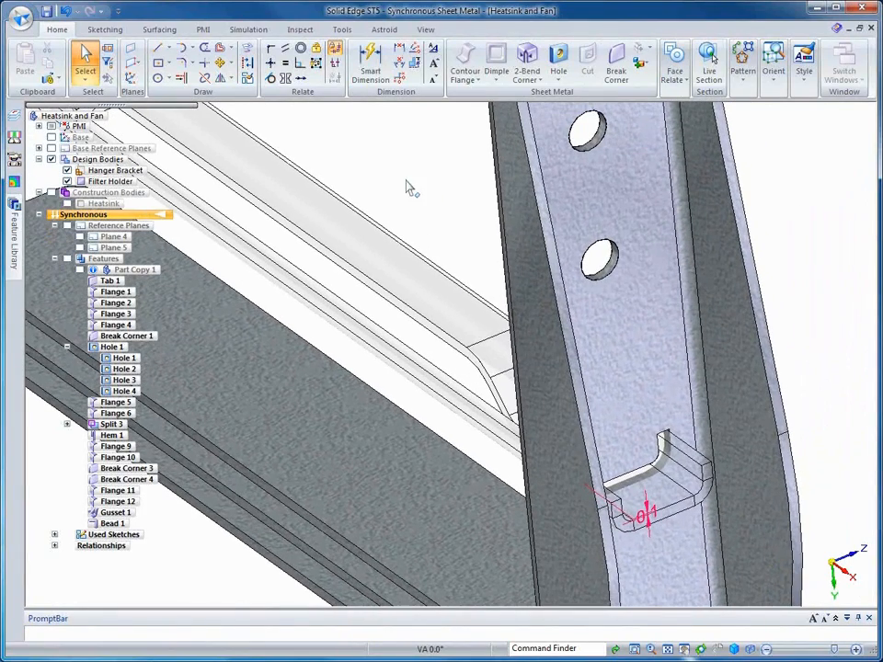
{"action": "double_click", "coordinate": [93, 172]}
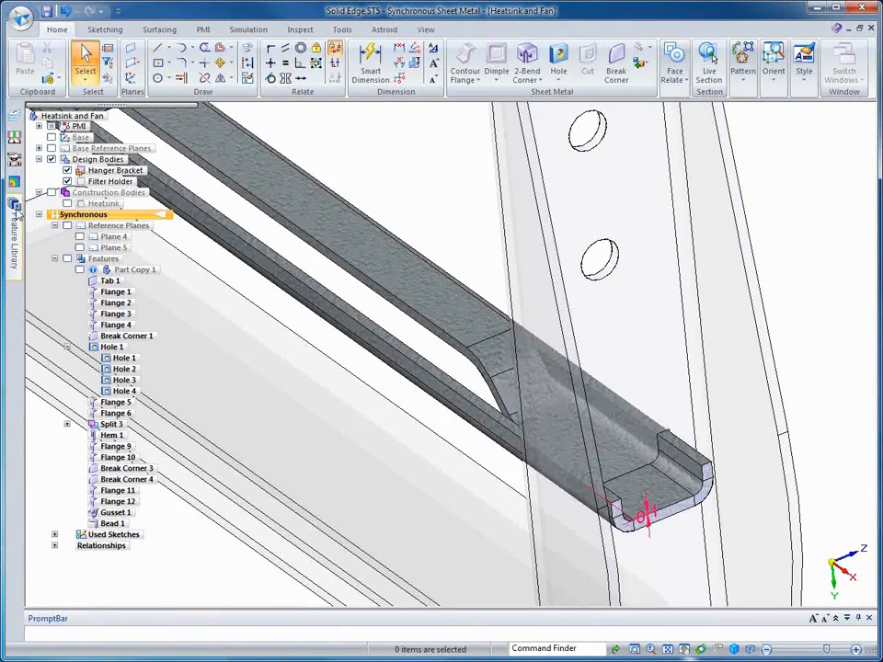
{"action": "left_click", "coordinate": [14, 208]}
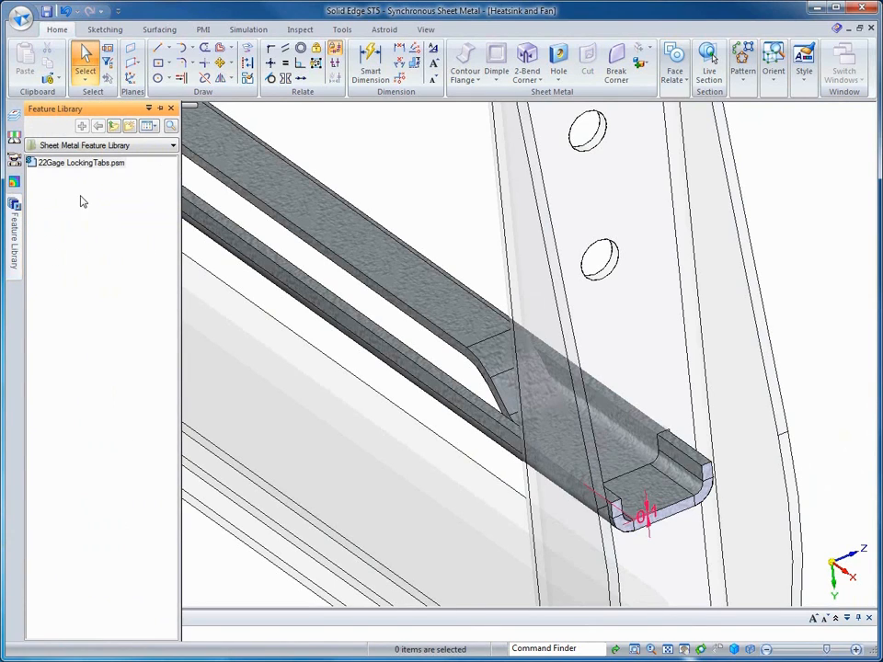
{"action": "left_click", "coordinate": [72, 164]}
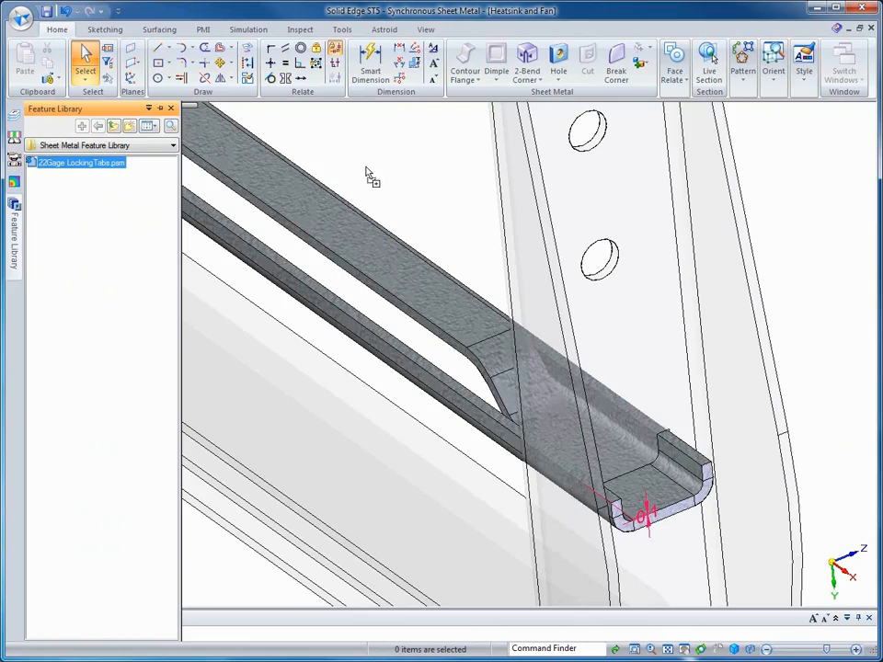
{"action": "left_click_drag", "start_coordinate": [74, 164], "coordinate": [422, 193]}
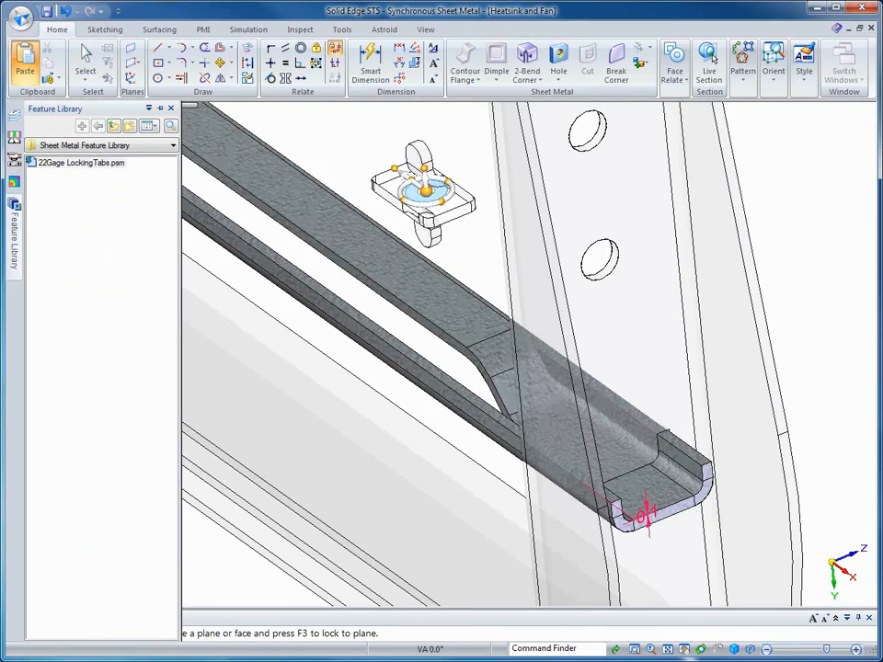
{"action": "scroll", "coordinate": [431, 195], "scroll_direction": "up", "scroll_amount": 4}
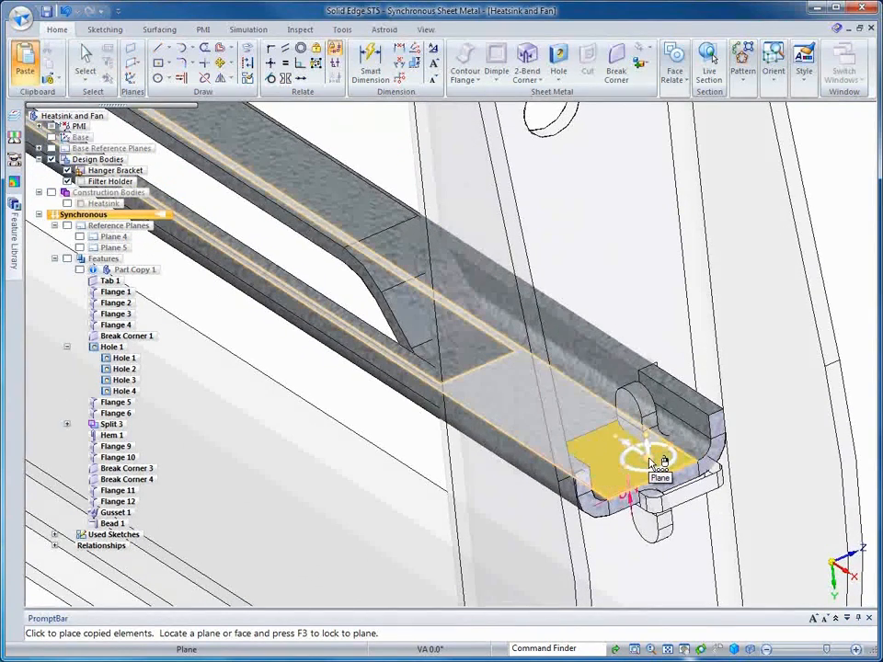
{"action": "left_click", "coordinate": [646, 455]}
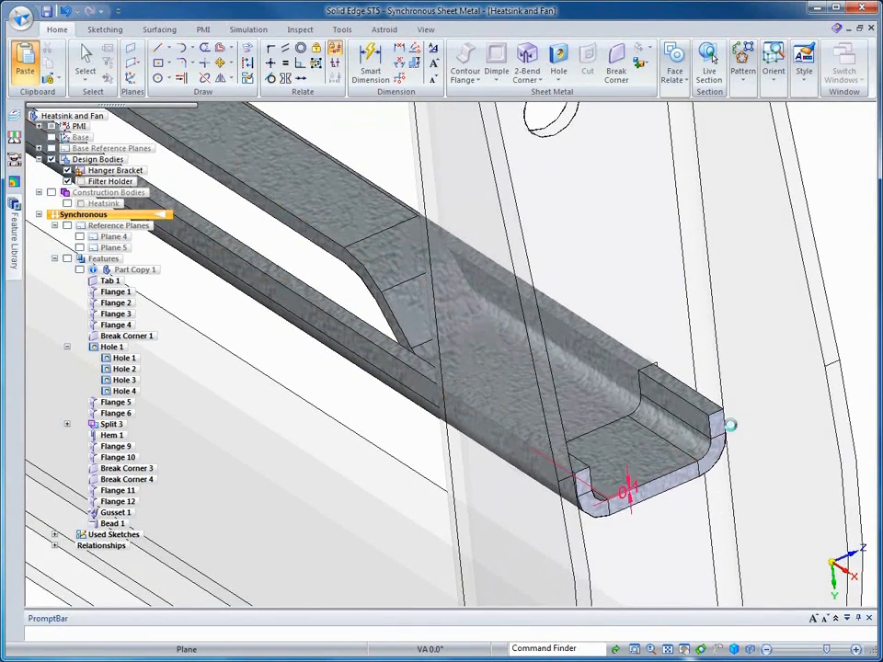
Move the placed locking tabs about 3.6 mm along the strip to the edge where it passes through the Filter Holder's wall.
{"action": "scroll", "coordinate": [704, 436], "scroll_direction": "up", "scroll_amount": 2}
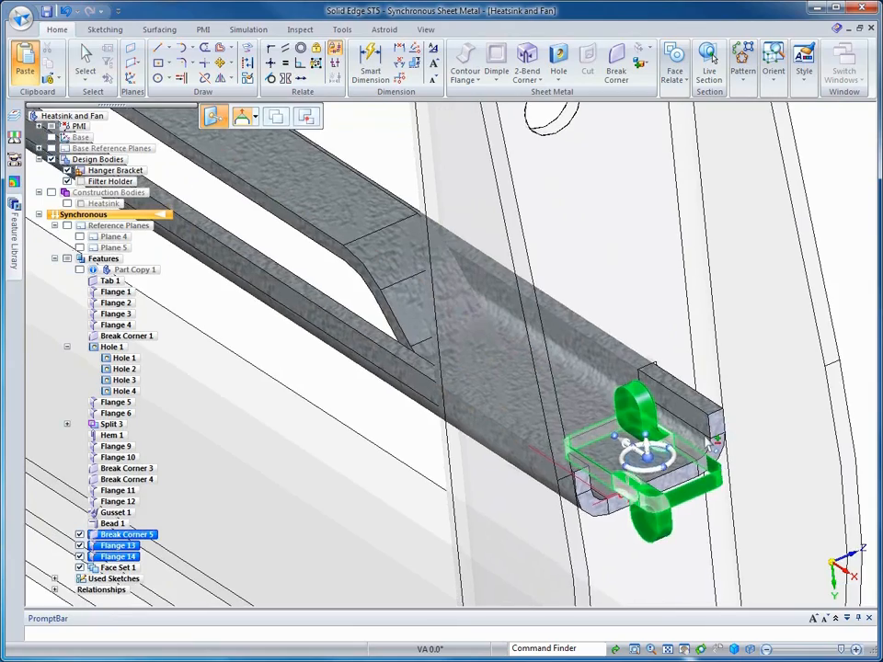
{"action": "scroll", "coordinate": [692, 474], "scroll_direction": "up", "scroll_amount": 3}
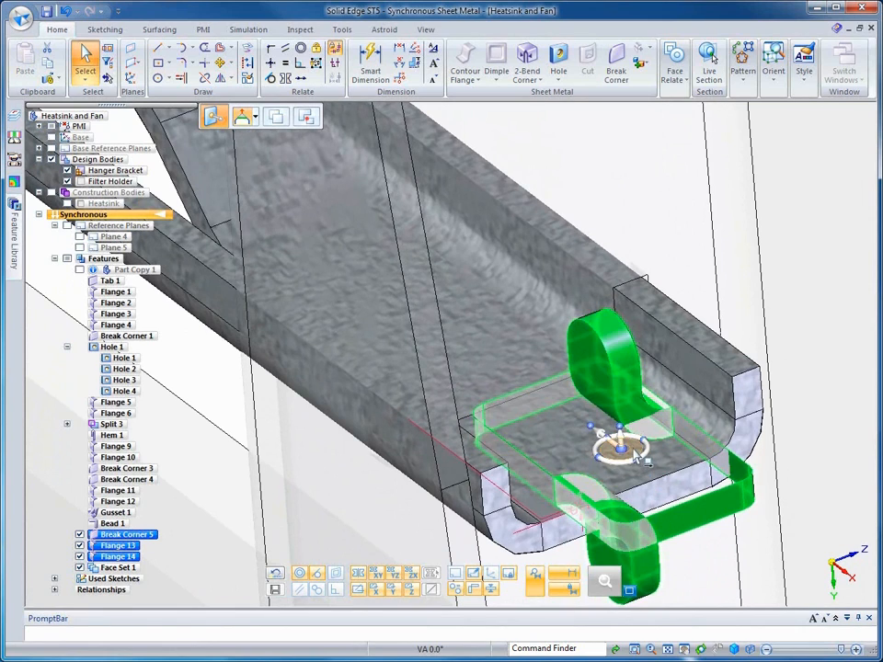
{"action": "left_click", "coordinate": [618, 440]}
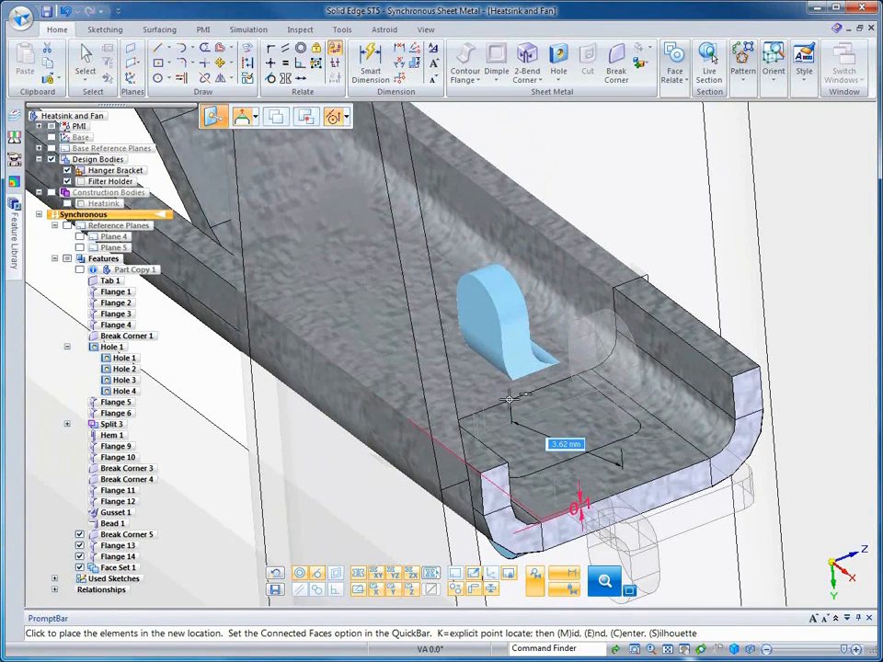
{"action": "left_click", "coordinate": [512, 404]}
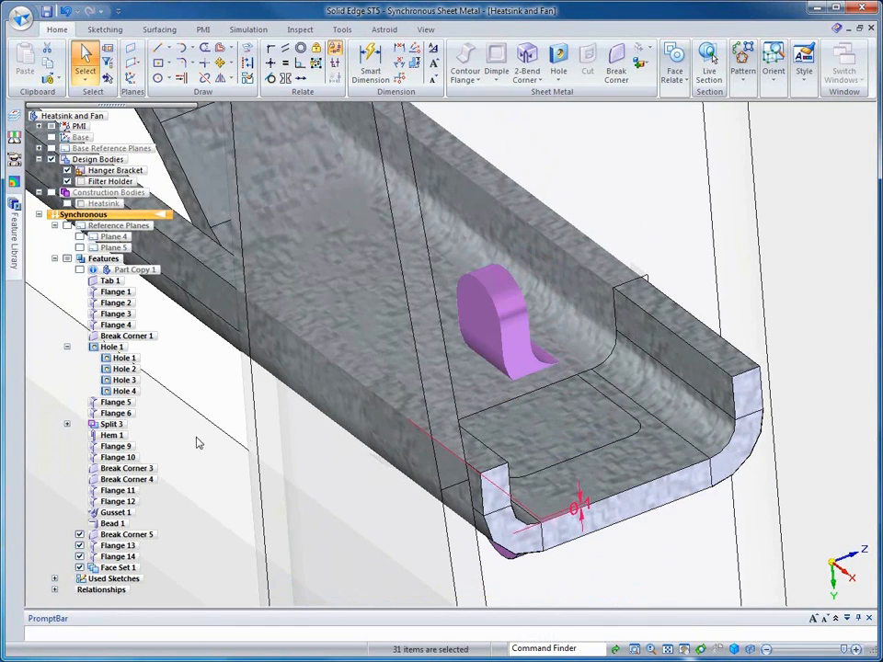
Attach the detached face set of locking tabs to the Hanger Bracket's strip.
{"action": "left_click", "coordinate": [118, 568]}
{"action": "right_click", "coordinate": [118, 567]}
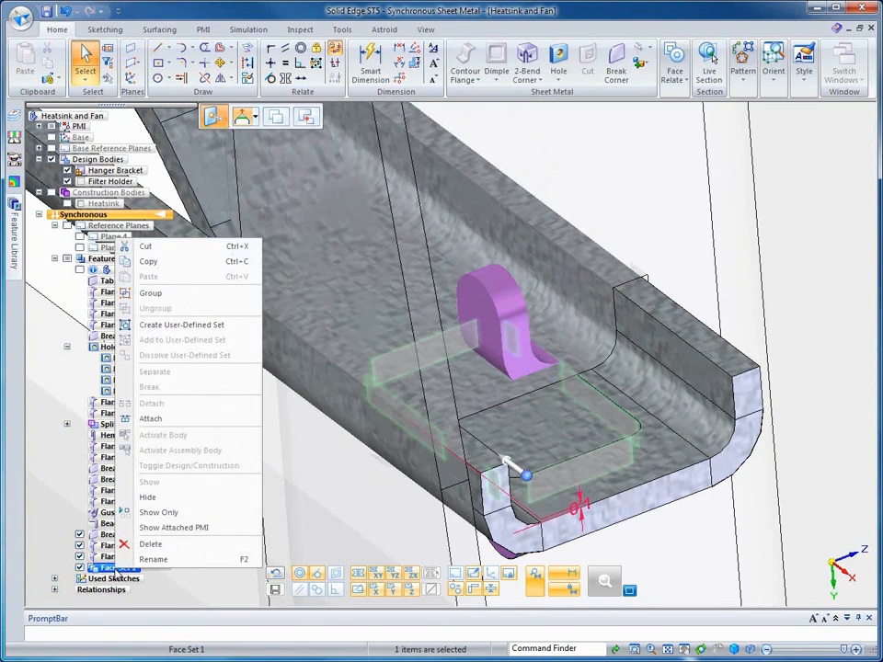
{"action": "left_click", "coordinate": [153, 419]}
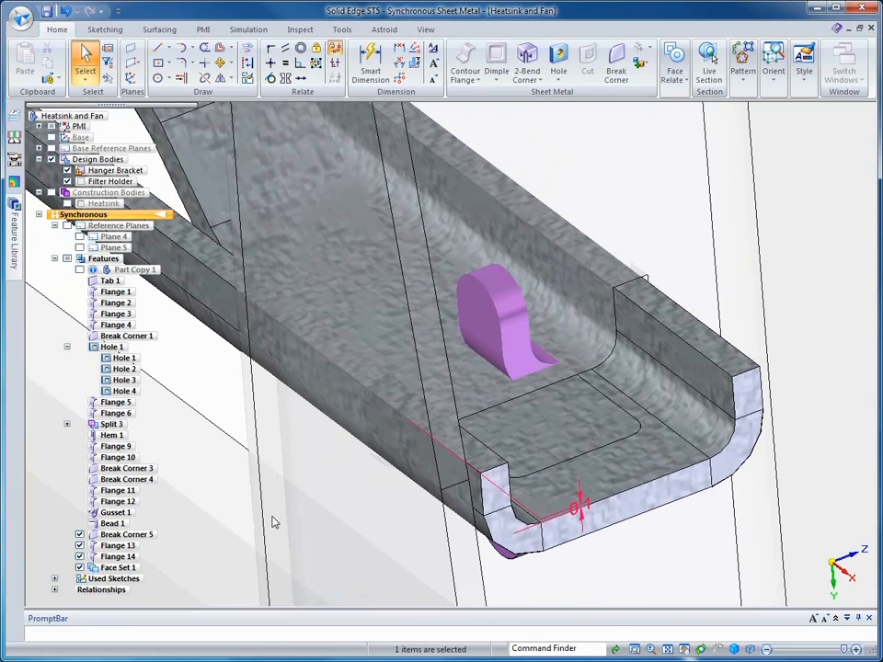
Show the Heatsink body and raise the top of the Hanger Bracket's hook by about 5 mm.
{"action": "middle_click_drag", "start_coordinate": [159, 530], "coordinate": [27, 427]}
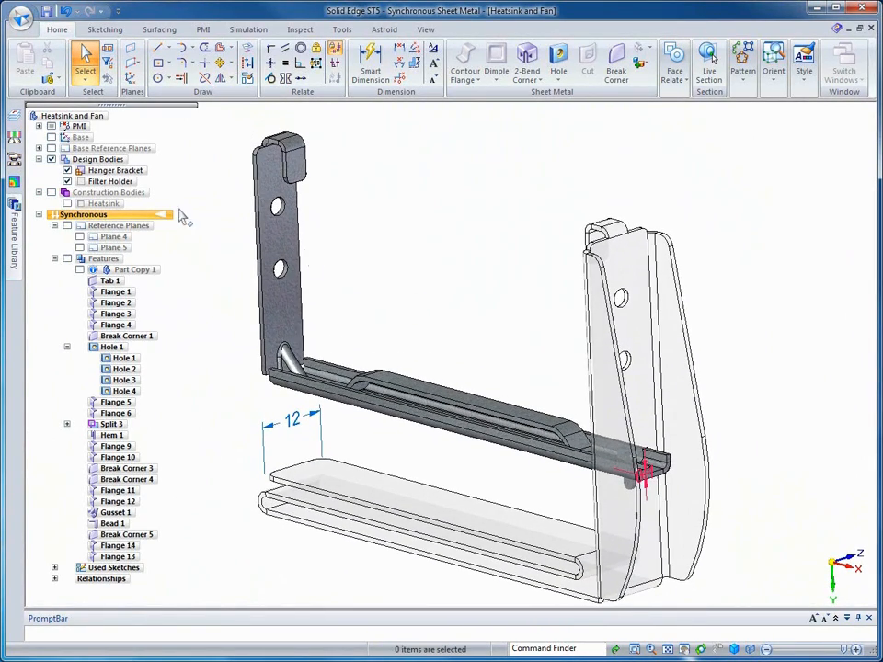
{"action": "left_click", "coordinate": [66, 203]}
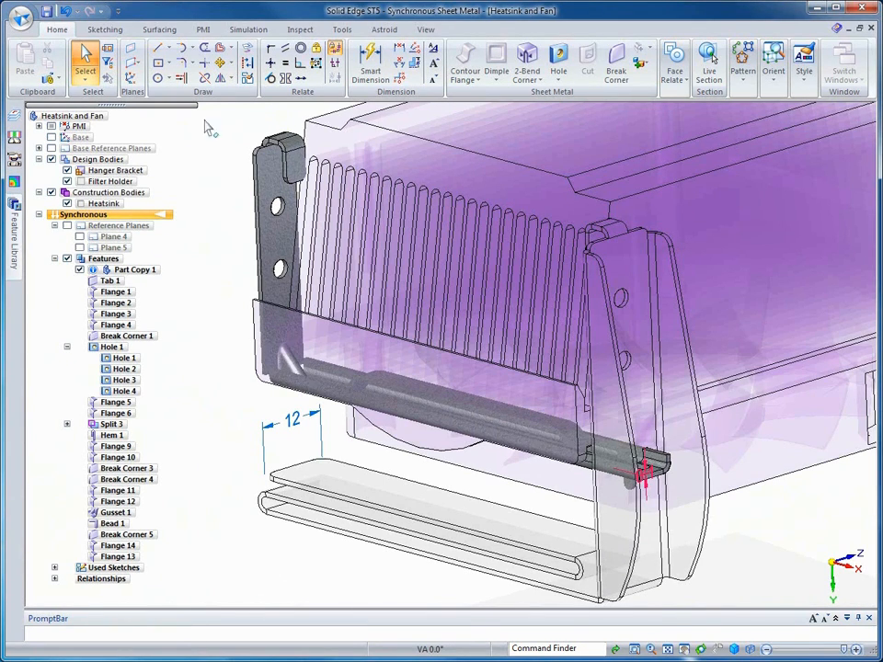
{"action": "left_click", "coordinate": [284, 138]}
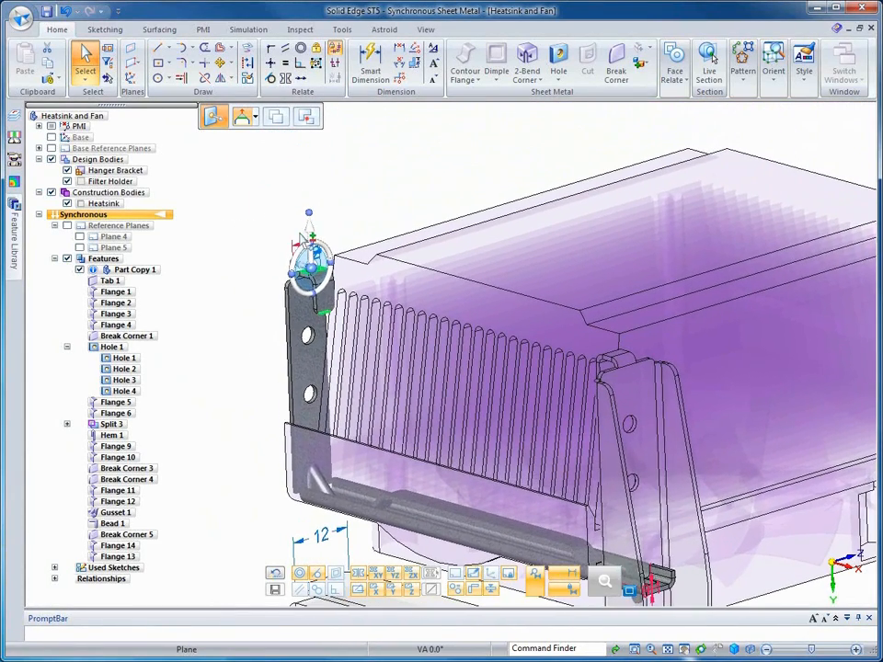
{"action": "left_click", "coordinate": [315, 252]}
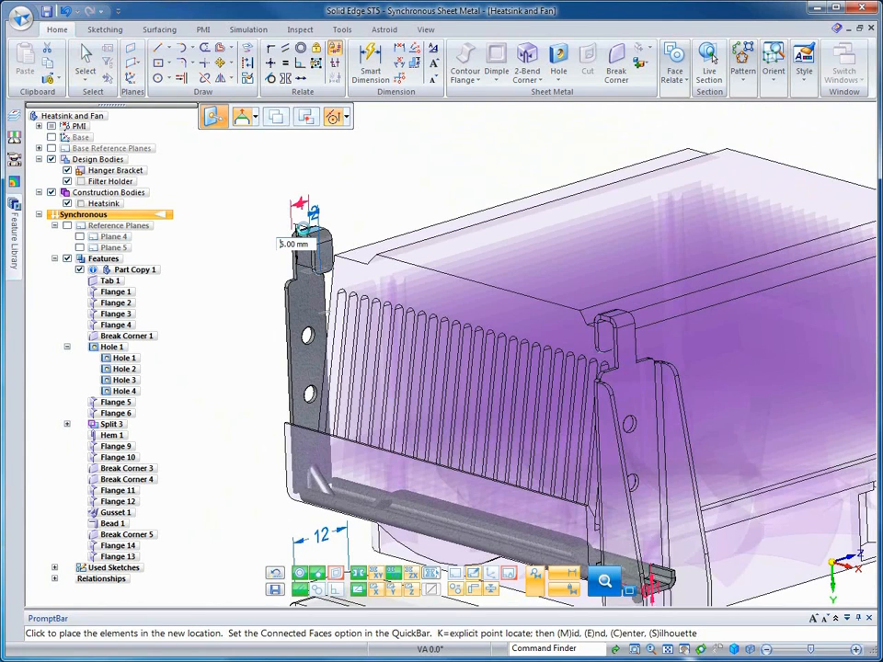
{"action": "left_click", "coordinate": [303, 314]}
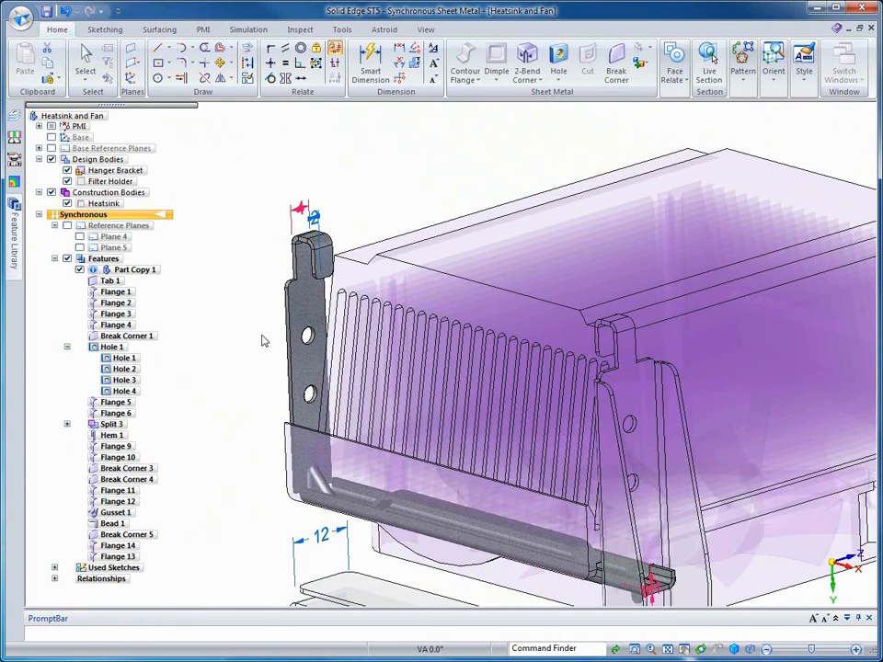
{"action": "left_click", "coordinate": [220, 377]}
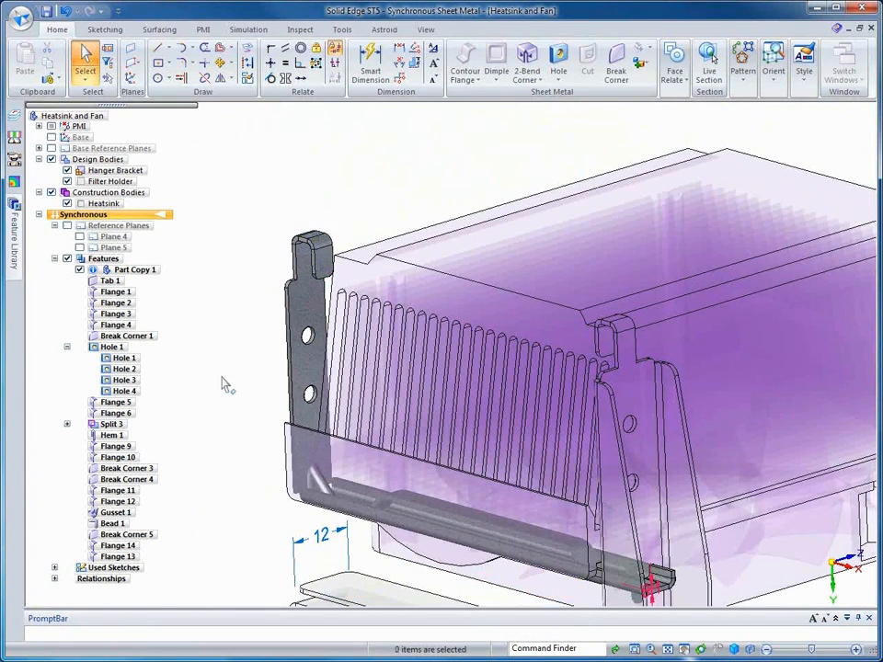
Save the model as a part document named Hanger Bracket in the Multi-DesignBodies folder.
{"action": "scroll", "coordinate": [222, 379], "scroll_direction": "down", "scroll_amount": 3}
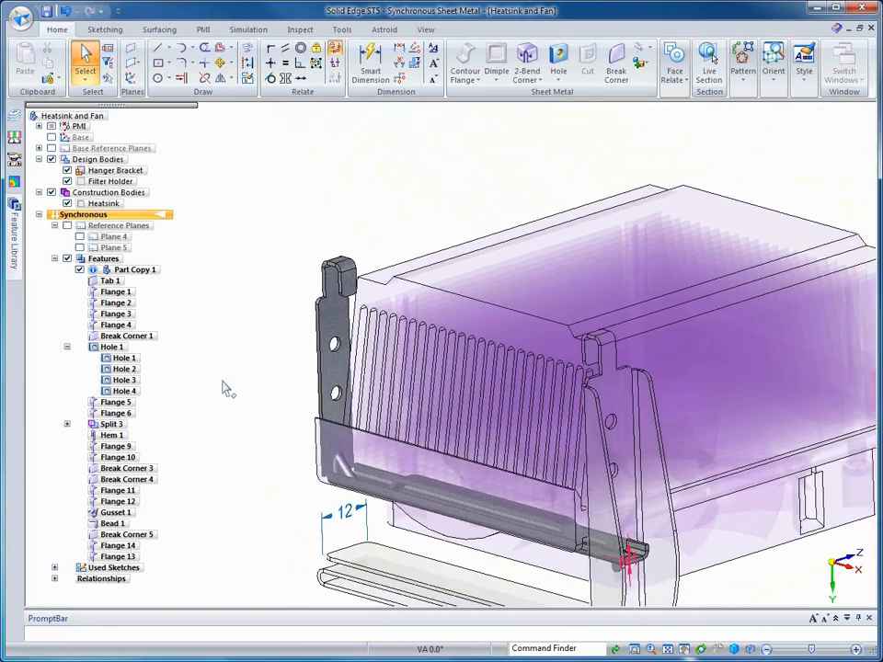
{"action": "scroll", "coordinate": [226, 393], "scroll_direction": "down", "scroll_amount": 2}
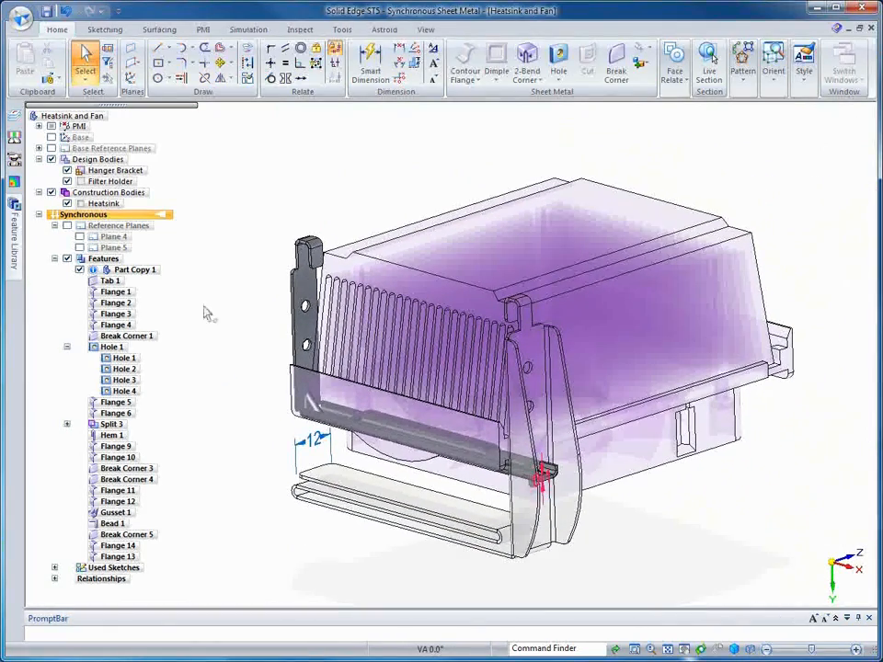
{"action": "left_click", "coordinate": [46, 11]}
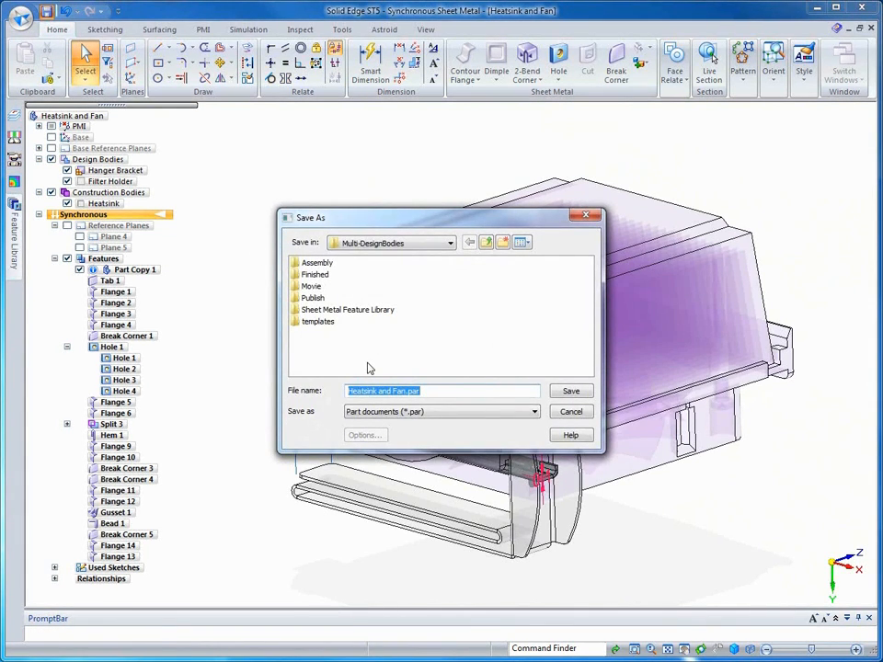
{"action": "type", "text": "Hanger Bracket"}
{"action": "left_click", "coordinate": [570, 391]}
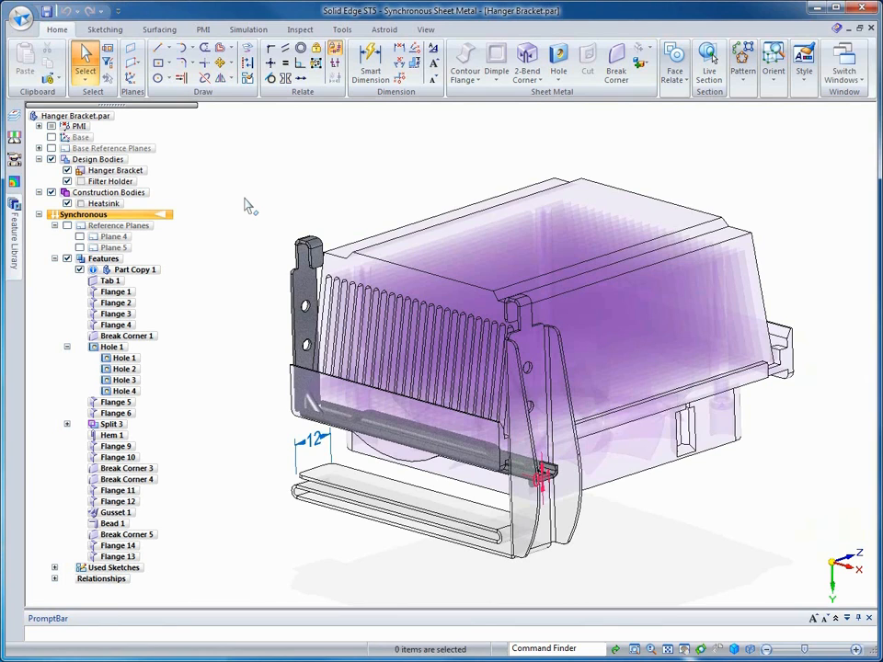
Turn on body names for the listed features and highlight those belonging to the Hanger Bracket.
{"action": "right_click", "coordinate": [100, 163]}
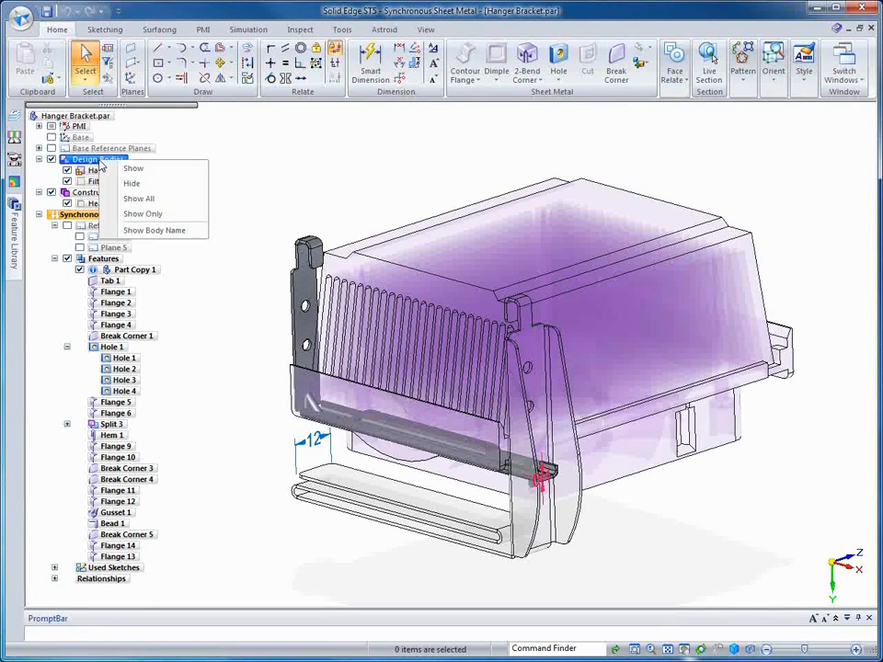
{"action": "left_click", "coordinate": [149, 230]}
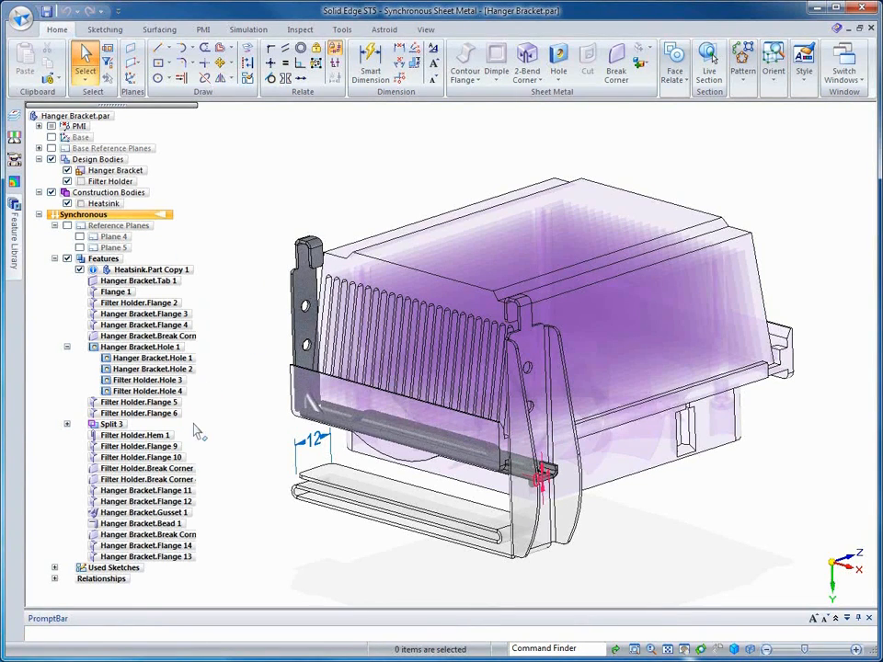
{"action": "right_click", "coordinate": [126, 173]}
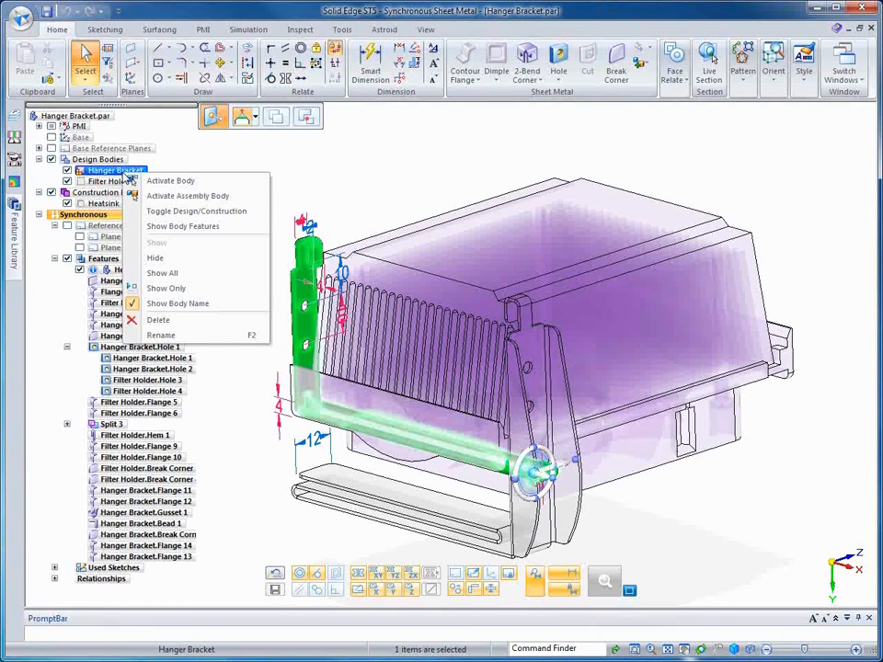
{"action": "left_click", "coordinate": [182, 226]}
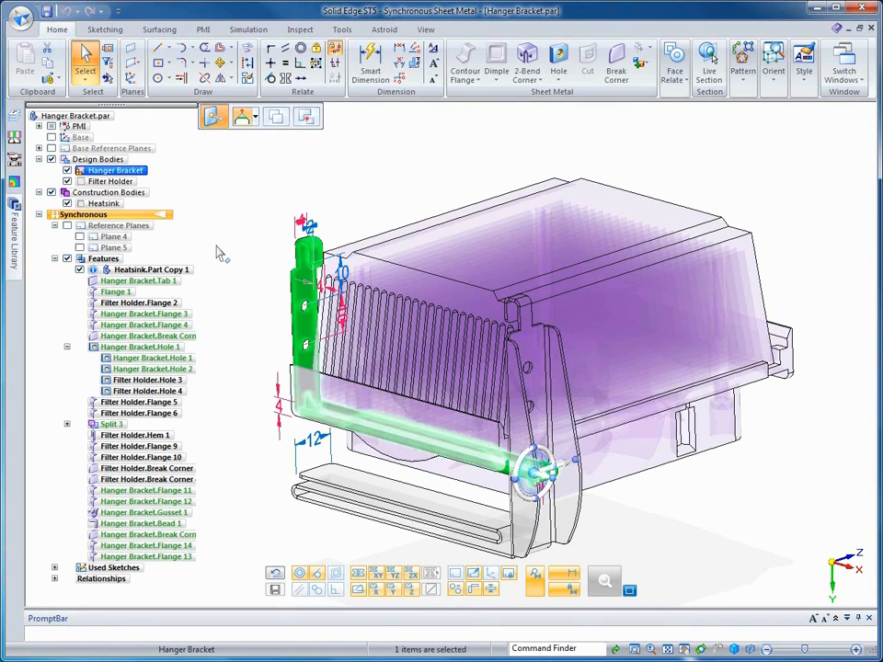
Highlight the features belonging to the Filter Holder, clear the selection and turn off the body names.
{"action": "right_click", "coordinate": [117, 184]}
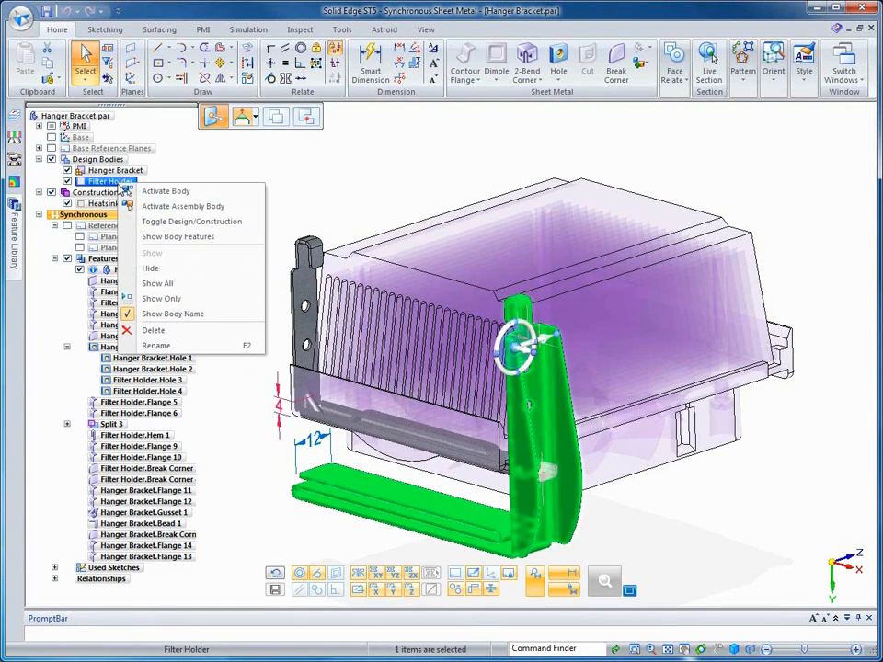
{"action": "left_click", "coordinate": [184, 237]}
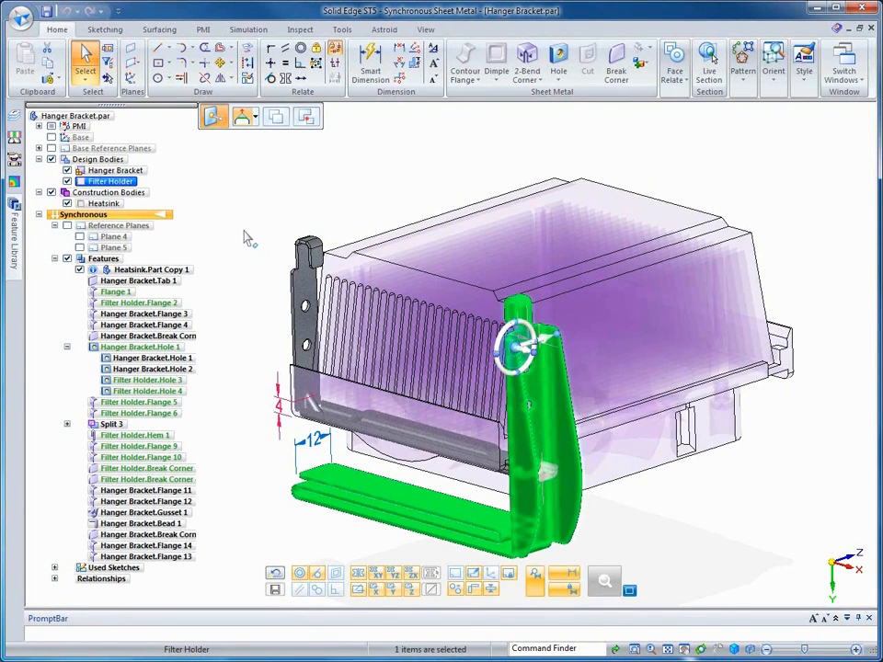
{"action": "left_click", "coordinate": [246, 238]}
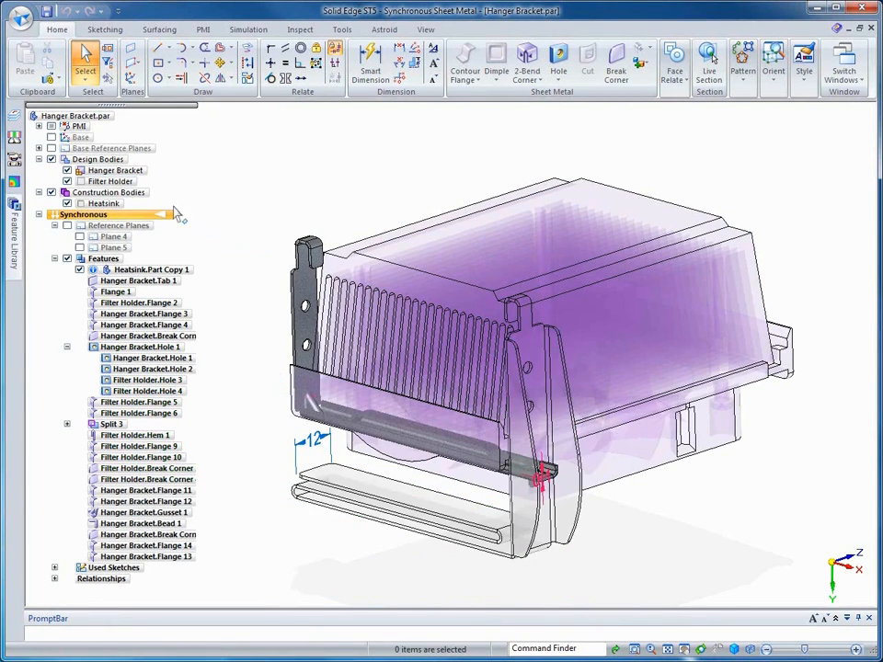
{"action": "right_click", "coordinate": [95, 161]}
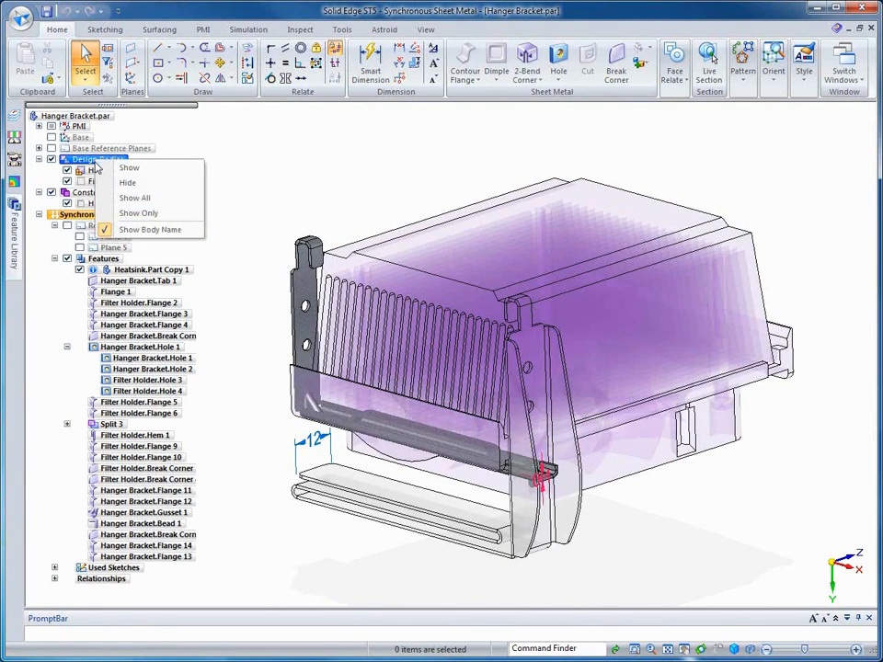
{"action": "left_click", "coordinate": [129, 229]}
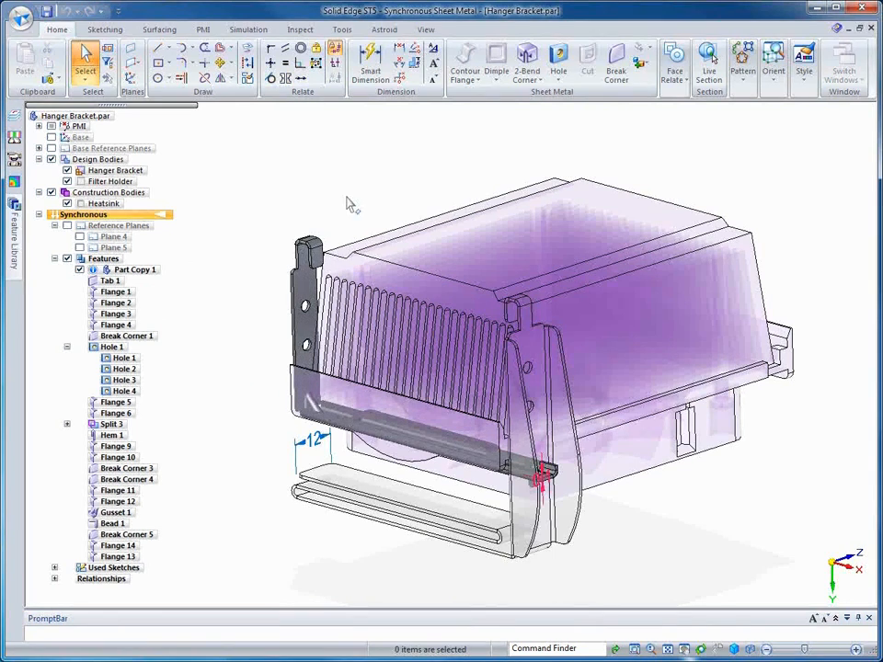
Start a Multi-body Publish and set the Publish folder as destination for the Hanger Bracket and Filter Holder files.
{"action": "left_click", "coordinate": [646, 68]}
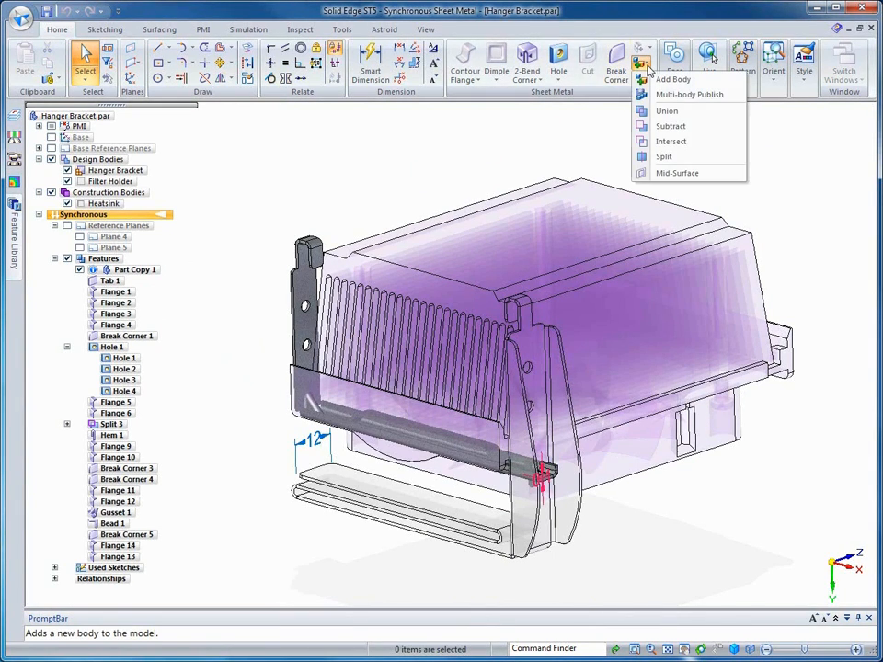
{"action": "left_click", "coordinate": [676, 94]}
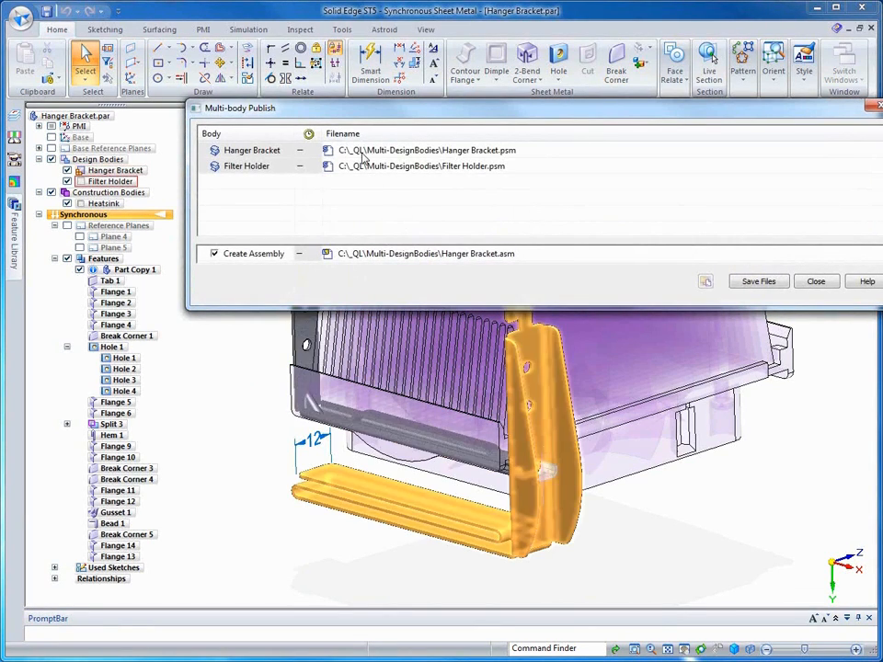
{"action": "left_click", "coordinate": [414, 150]}
{"action": "left_click", "coordinate": [460, 167], "text": "shift"}
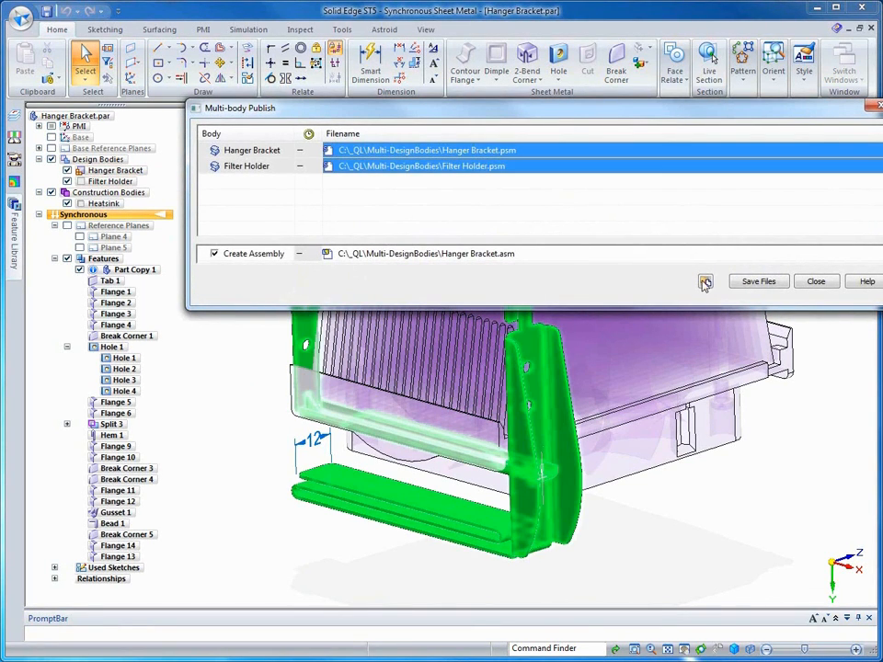
{"action": "left_click", "coordinate": [705, 282]}
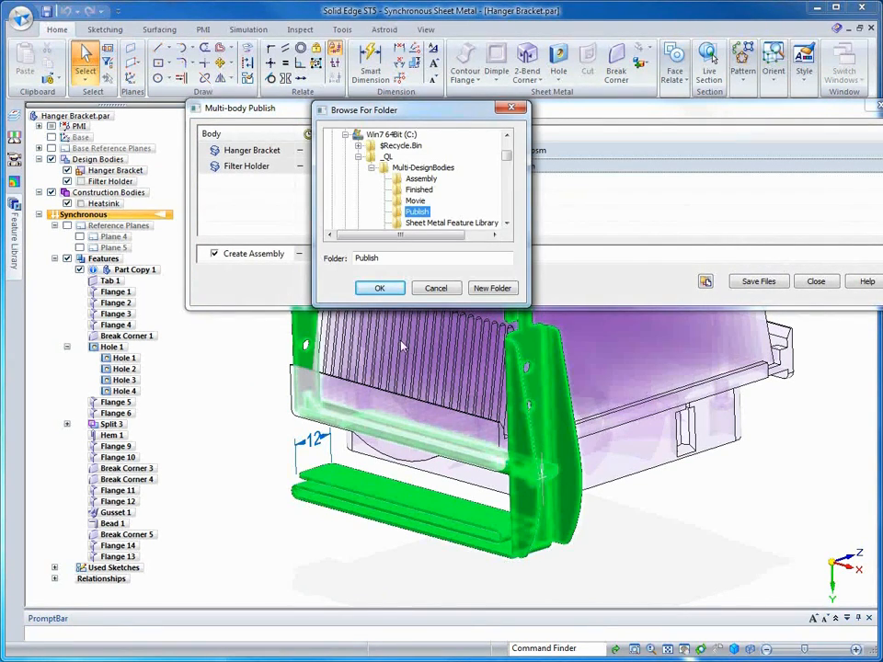
{"action": "left_click", "coordinate": [379, 288]}
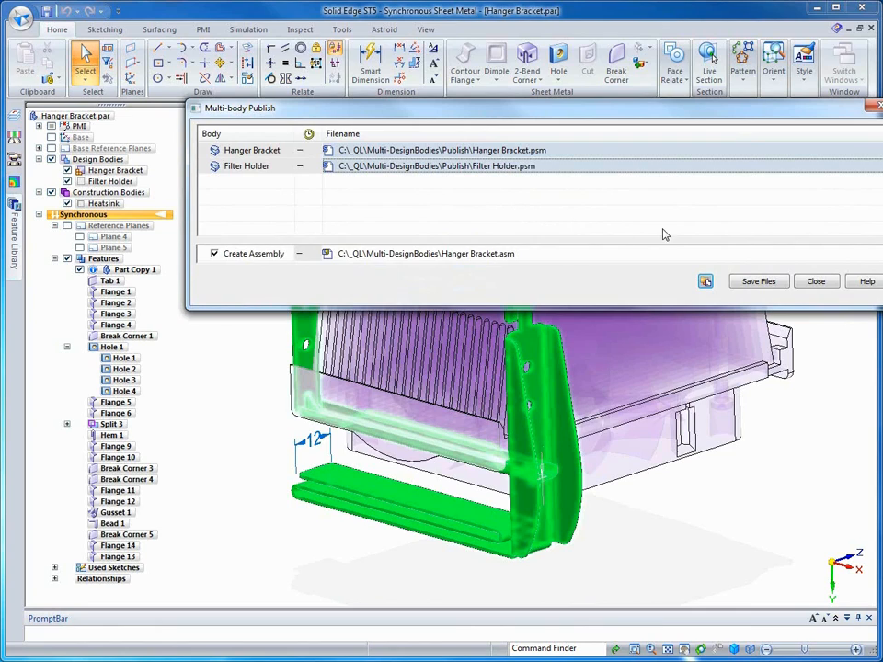
Save the published body files with their assembly and open Hanger Bracket.asm.
{"action": "left_click", "coordinate": [759, 282]}
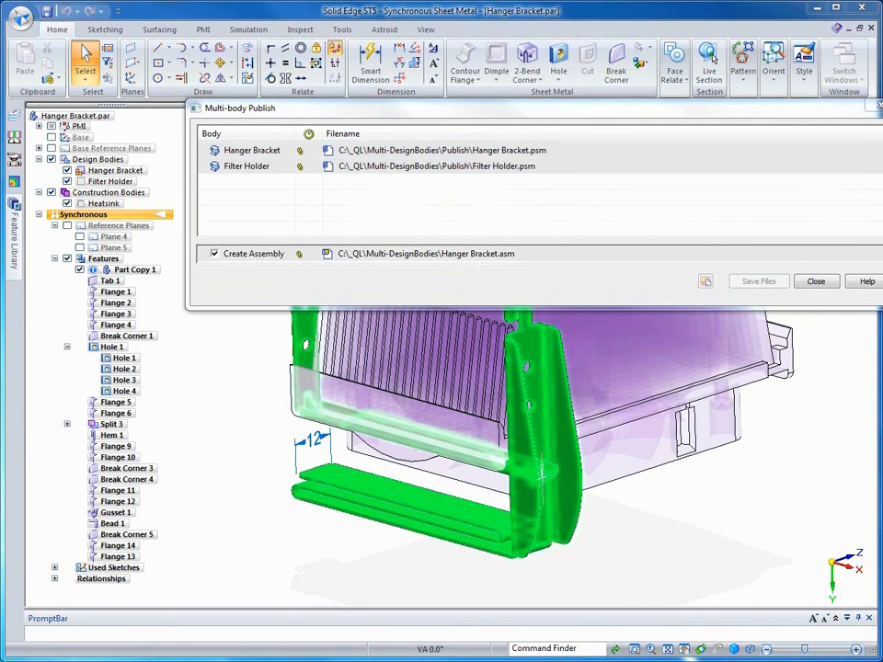
{"action": "double_click", "coordinate": [374, 256]}
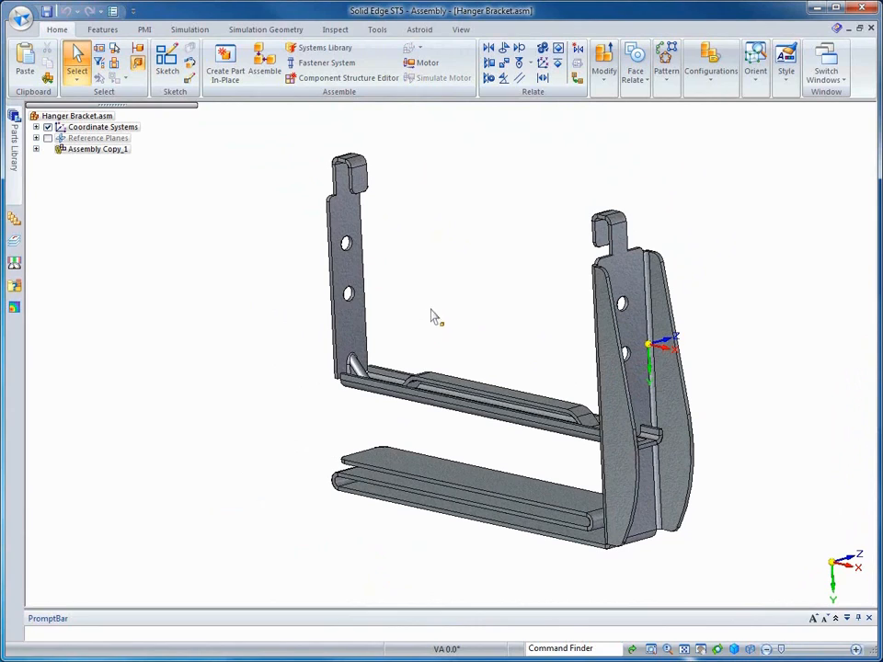
Open Hanger Bracket.psm from the assembly copy and hide its base coordinate system and base reference planes.
{"action": "left_click", "coordinate": [36, 149]}
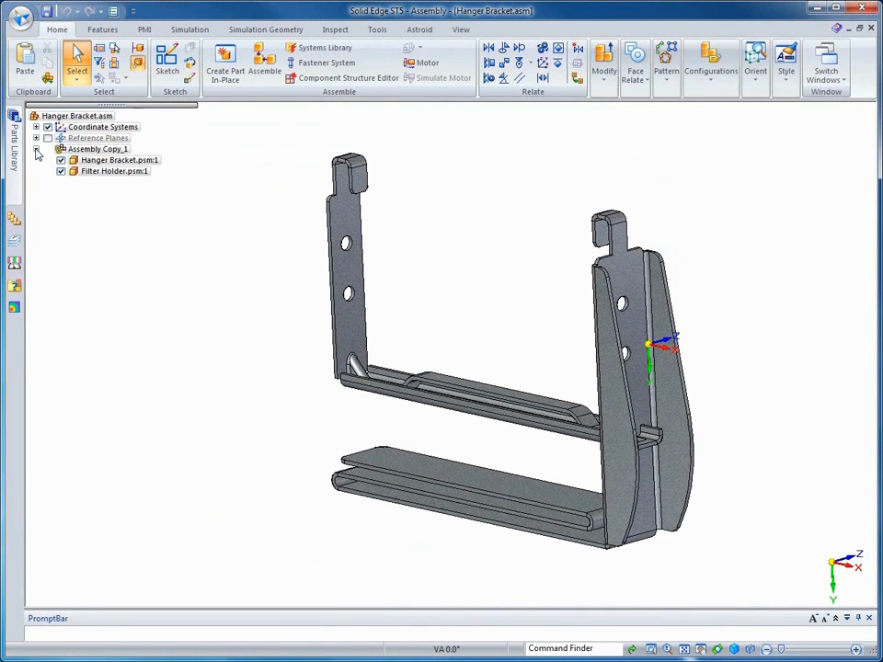
{"action": "right_click", "coordinate": [102, 162]}
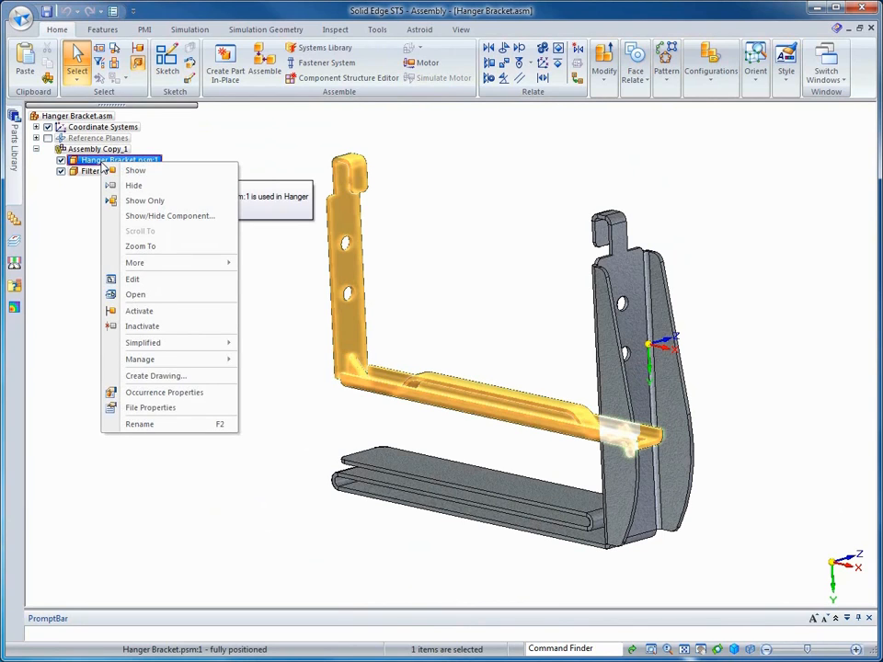
{"action": "left_click", "coordinate": [138, 295]}
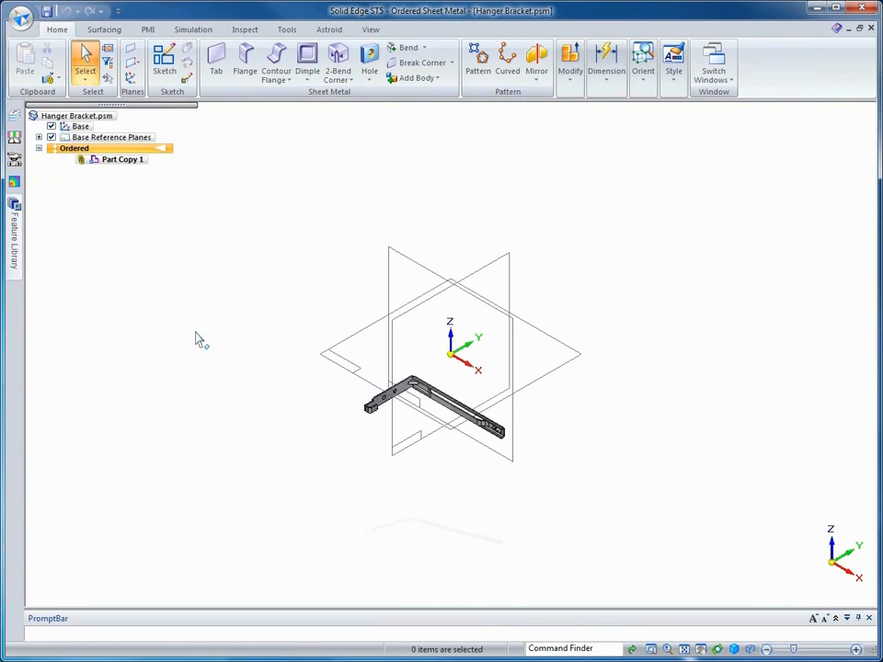
{"action": "left_click", "coordinate": [53, 137]}
{"action": "left_click", "coordinate": [52, 126]}
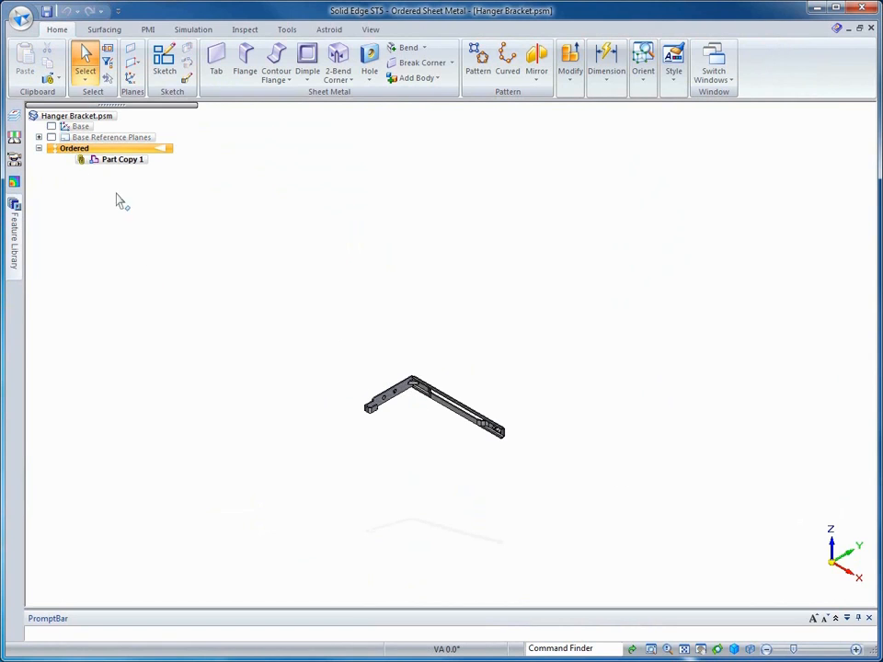
Create a flat pattern of the bracket with the long channel's inner face oriented upward and its long edge defining the x-axis and origin.
{"action": "middle_click_drag", "start_coordinate": [116, 195], "coordinate": [126, 256]}
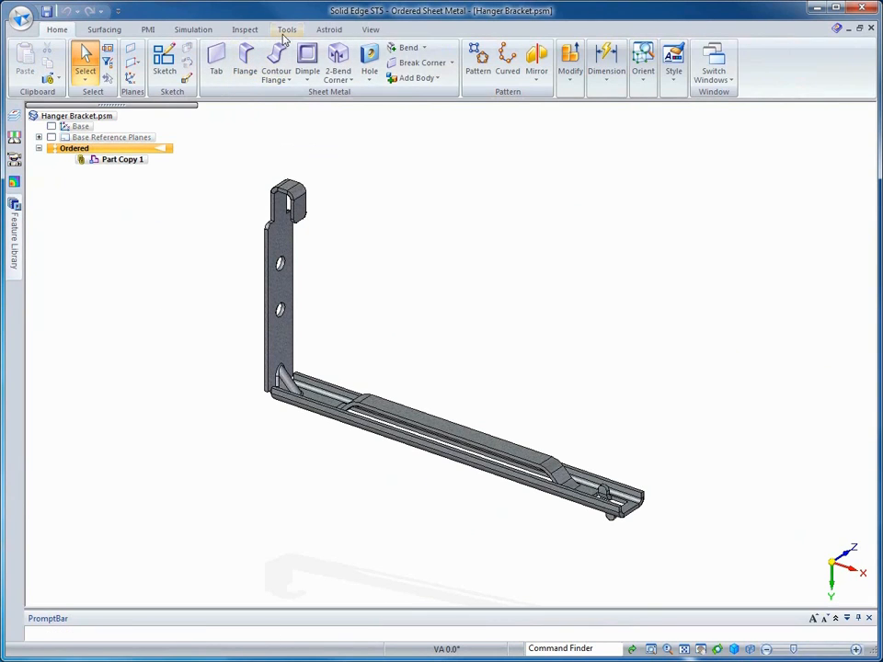
{"action": "left_click", "coordinate": [287, 29]}
{"action": "left_click", "coordinate": [83, 48]}
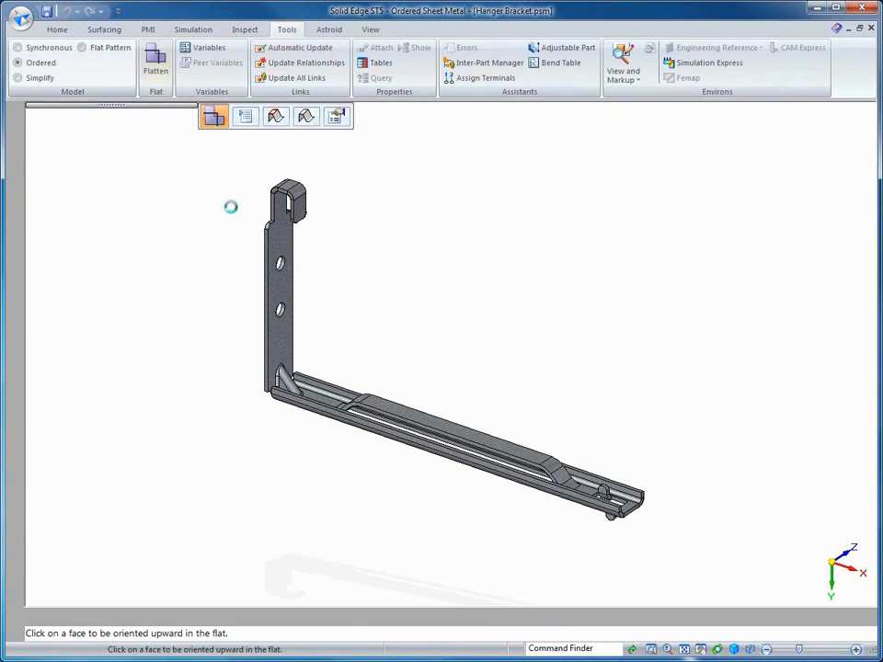
{"action": "left_click", "coordinate": [328, 402]}
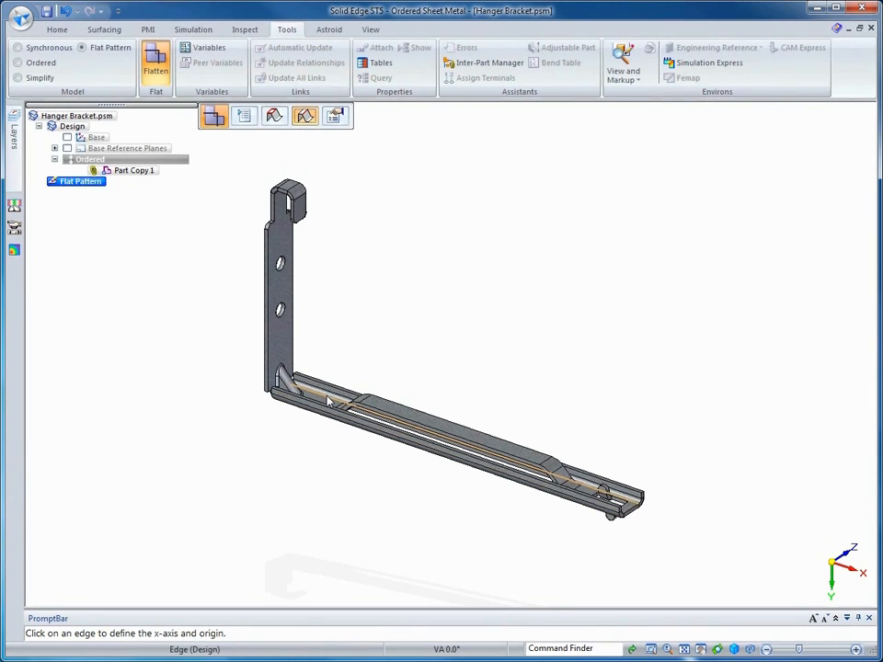
{"action": "left_click", "coordinate": [328, 402]}
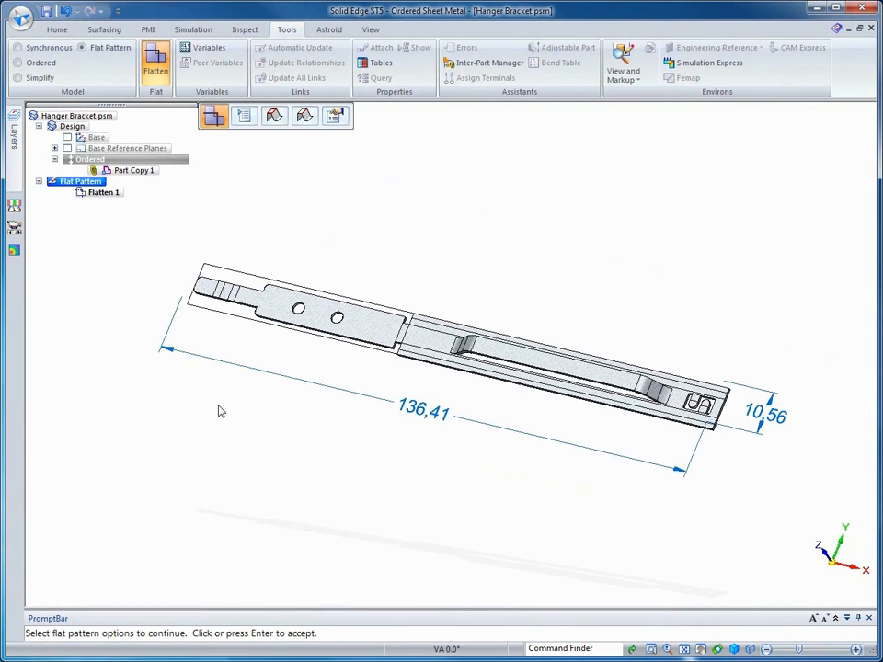
{"action": "left_click", "coordinate": [338, 230]}
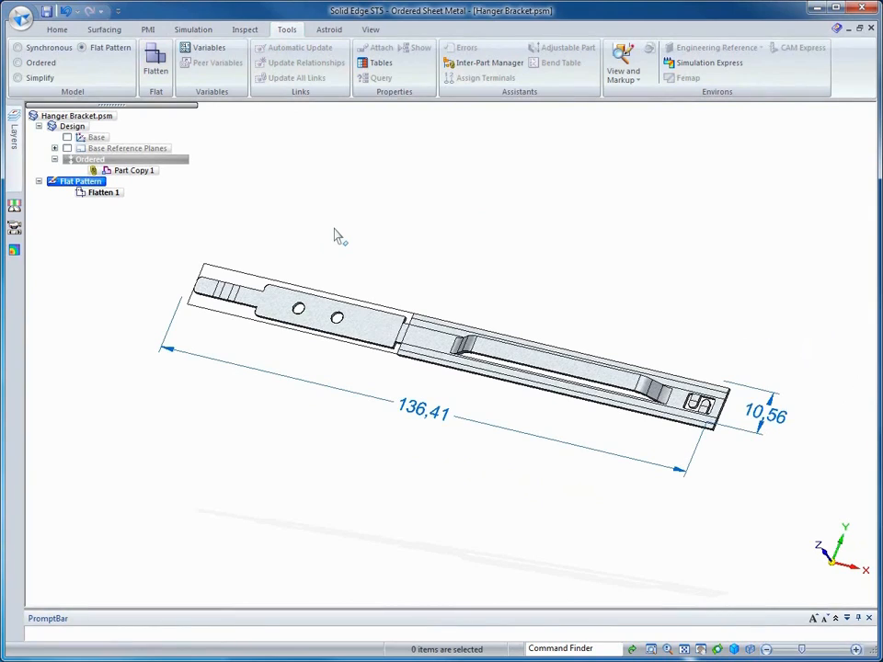
{"action": "left_click", "coordinate": [55, 29]}
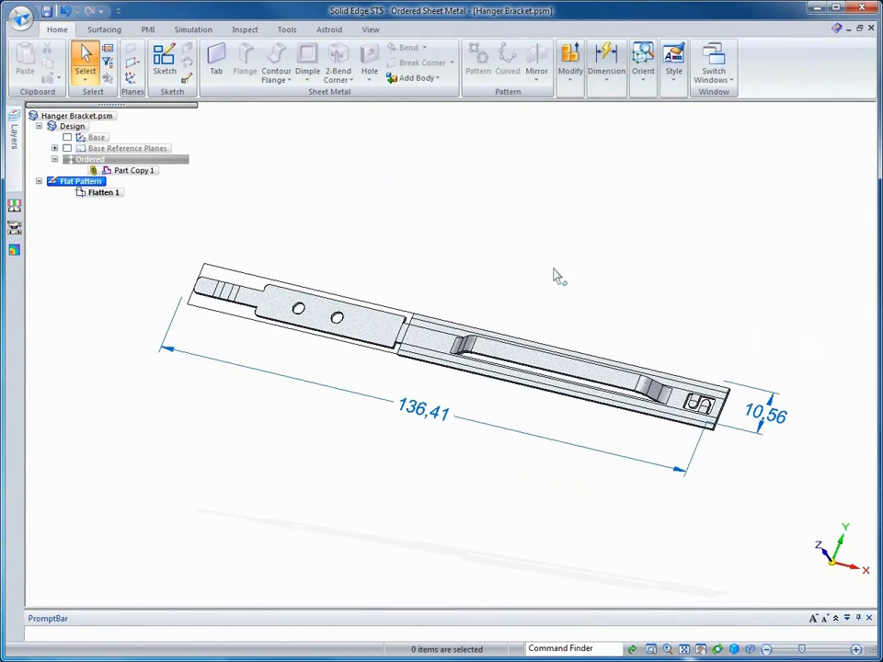
Close Hanger Bracket.psm and Hanger Bracket.asm, saving the changes to both documents.
{"action": "left_click", "coordinate": [873, 29]}
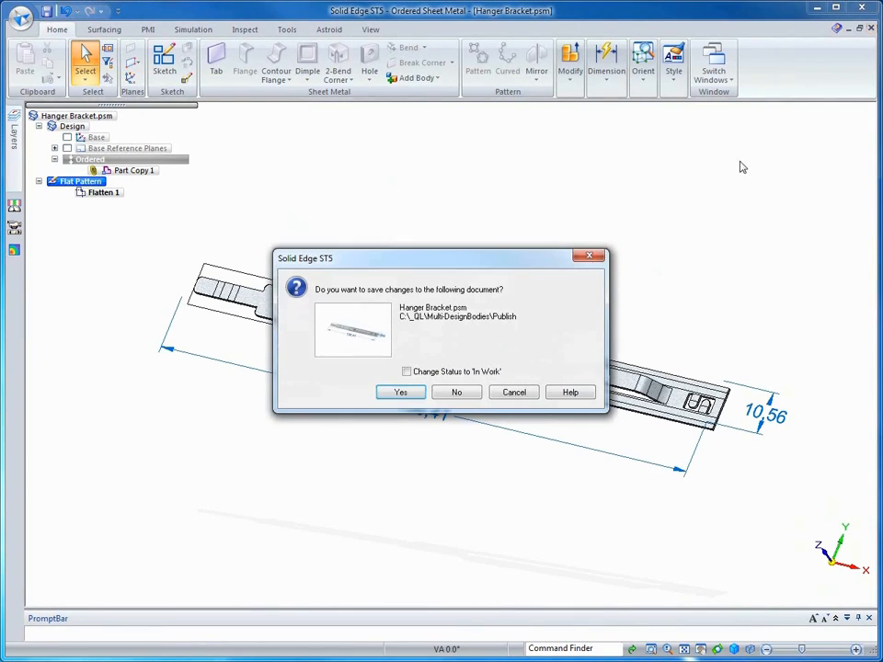
{"action": "left_click", "coordinate": [401, 393]}
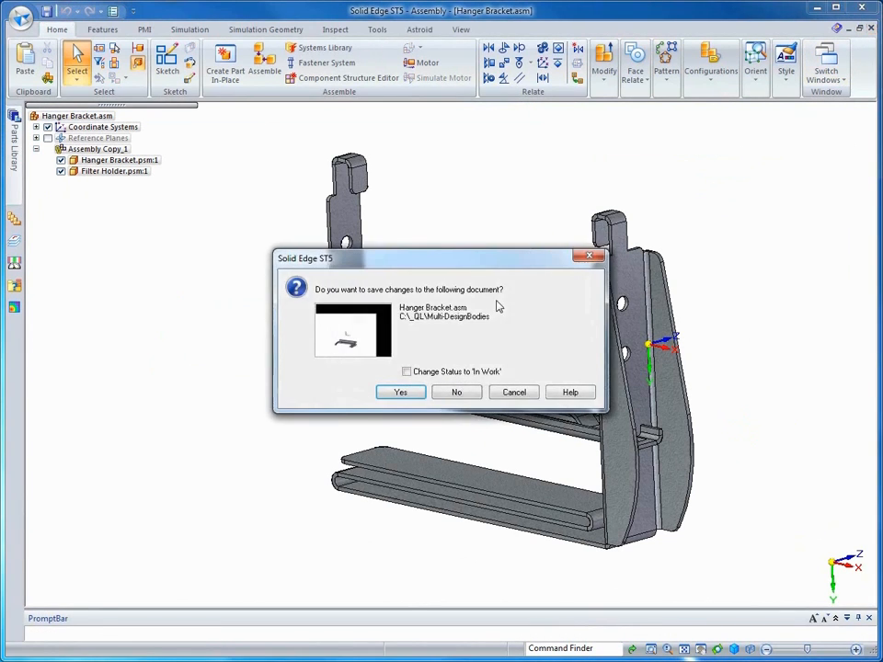
{"action": "left_click", "coordinate": [401, 391]}
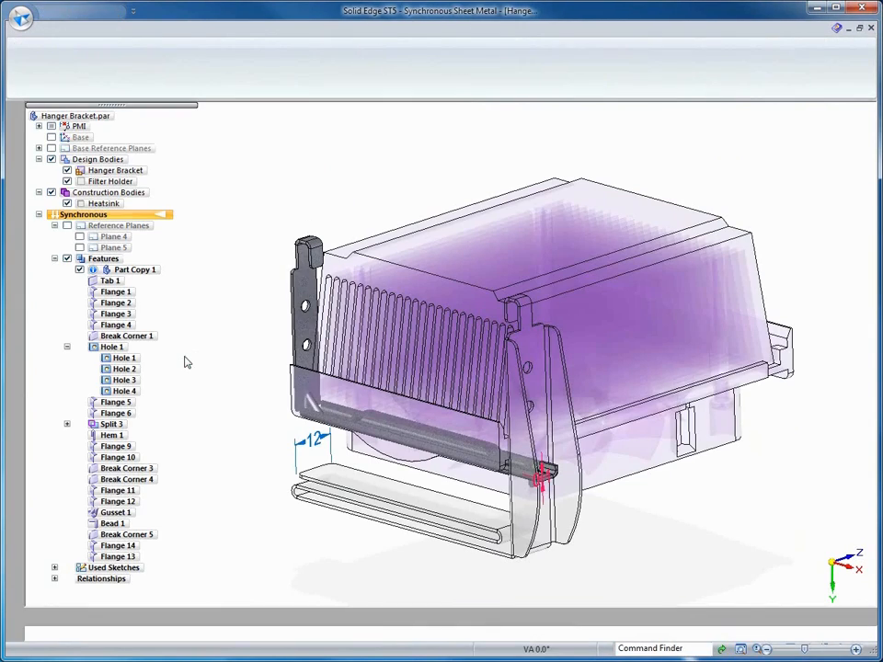
Open the drawing Hanger Bracket.dft from the Finished folder and fit the whole sheet in view.
{"action": "left_click", "coordinate": [21, 19]}
{"action": "left_click", "coordinate": [49, 71]}
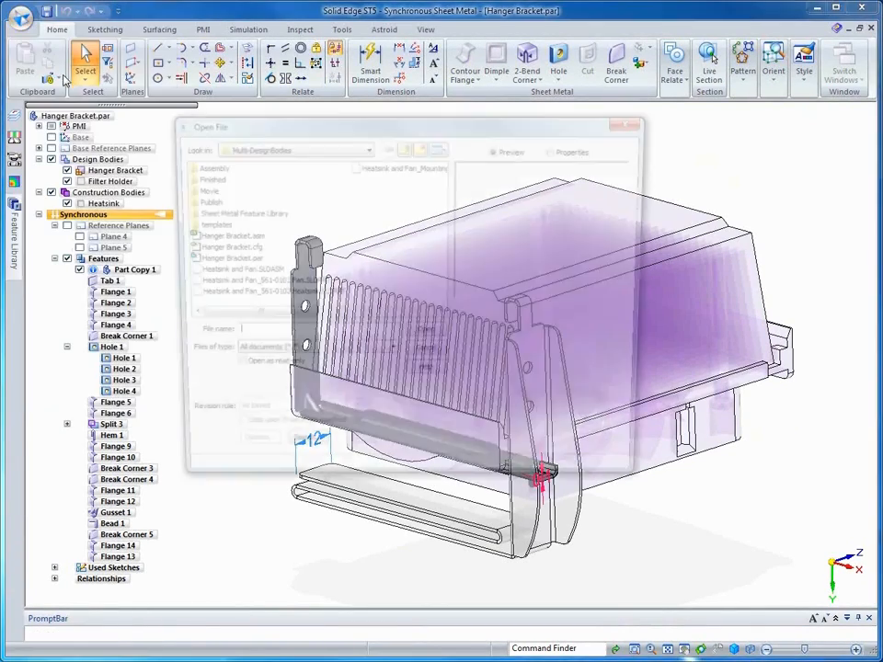
{"action": "double_click", "coordinate": [202, 177]}
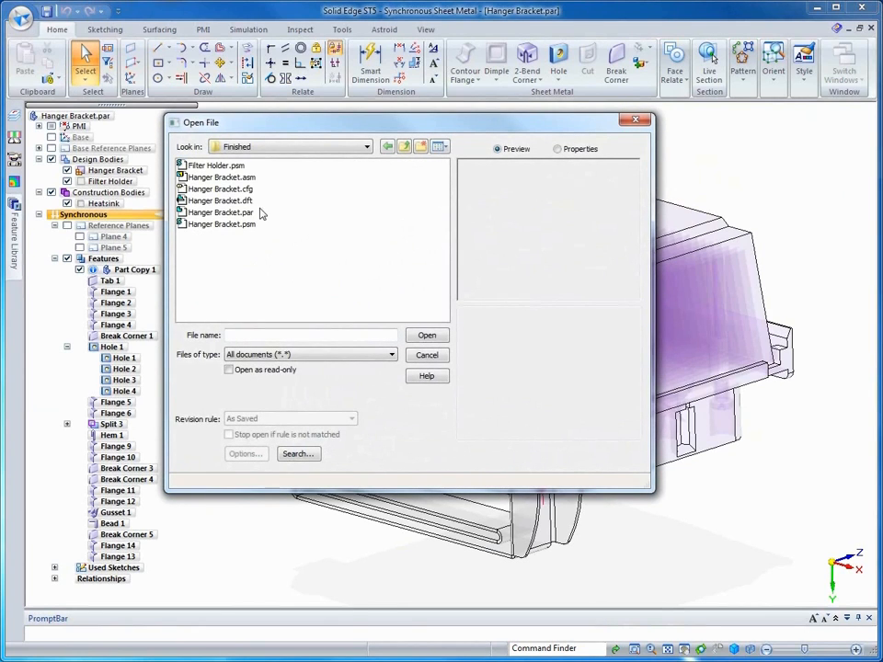
{"action": "left_click", "coordinate": [241, 200]}
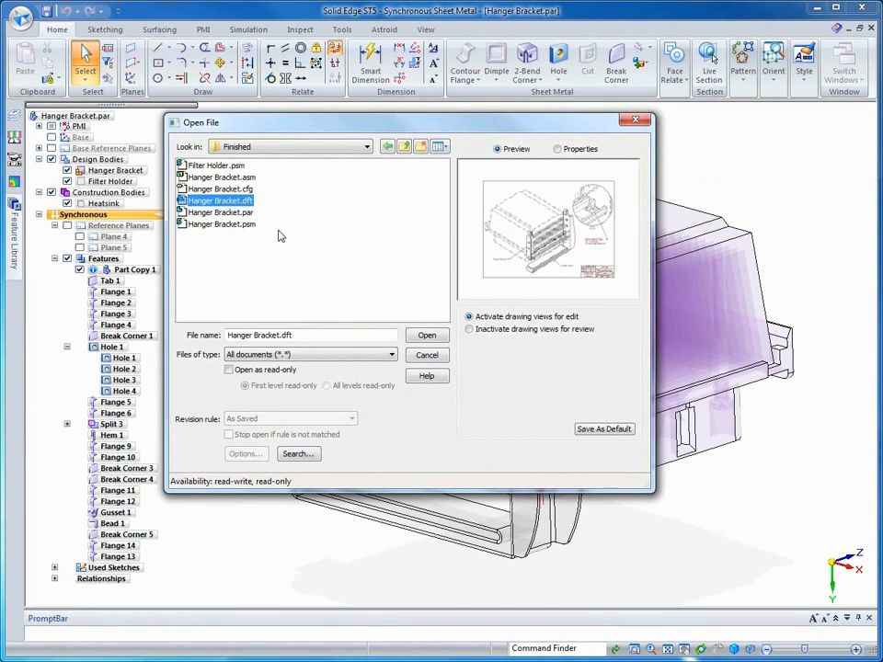
{"action": "left_click", "coordinate": [429, 337]}
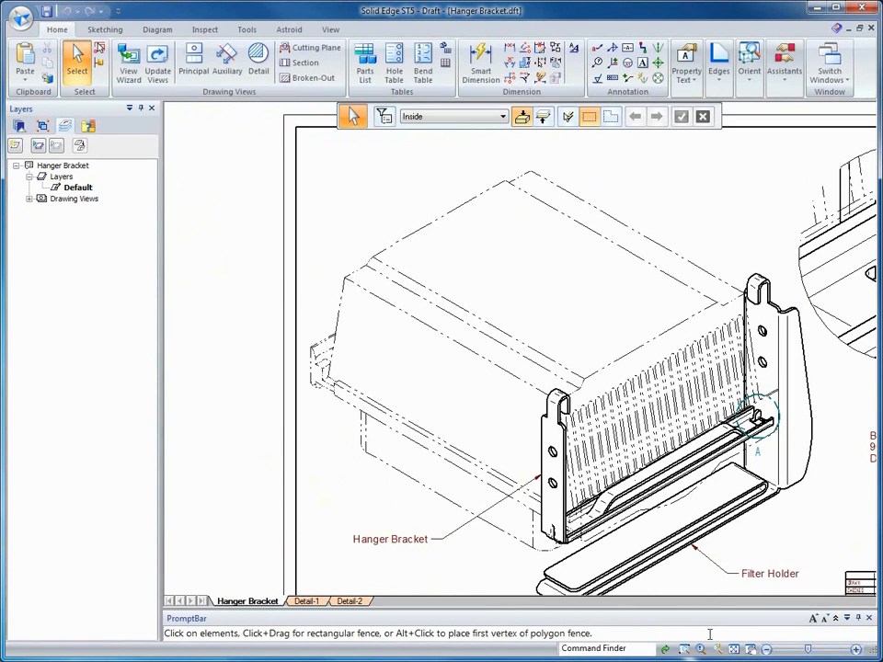
{"action": "left_click", "coordinate": [734, 649]}
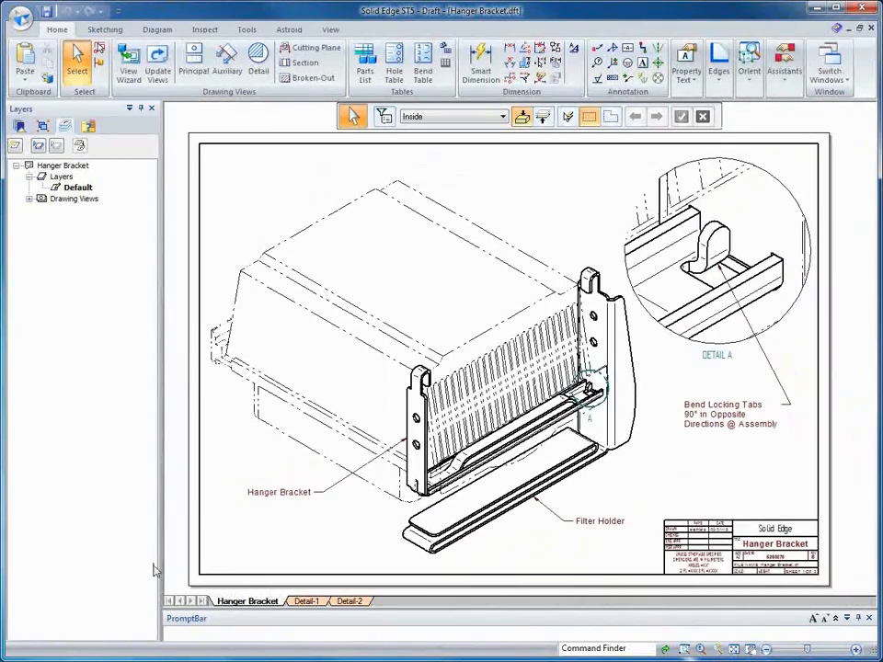
Review the Detail-1, Detail-2 and Hanger Bracket drawing sheets, and switch back to the Hanger Bracket.par model.
{"action": "left_click", "coordinate": [307, 601]}
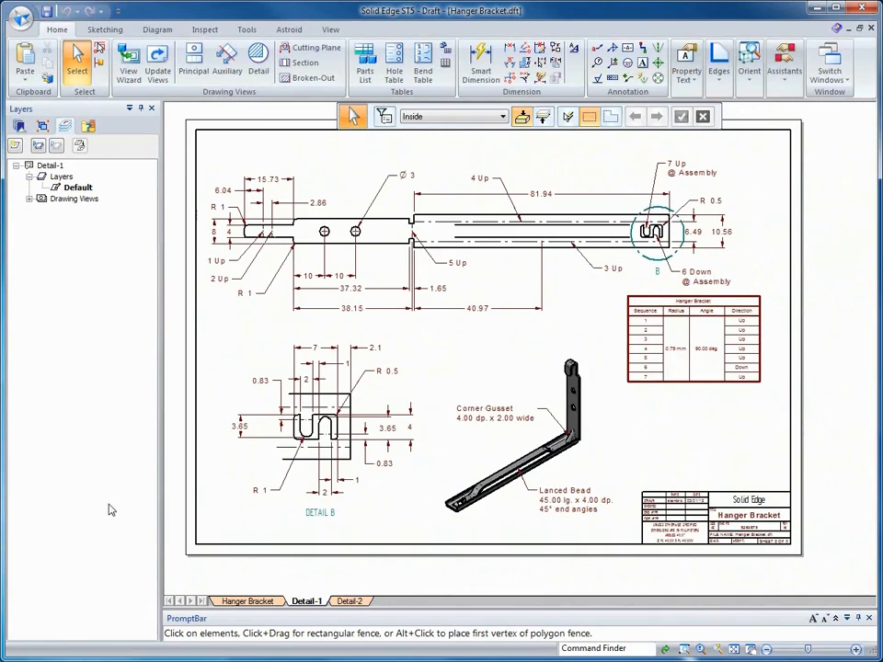
{"action": "left_click", "coordinate": [350, 601]}
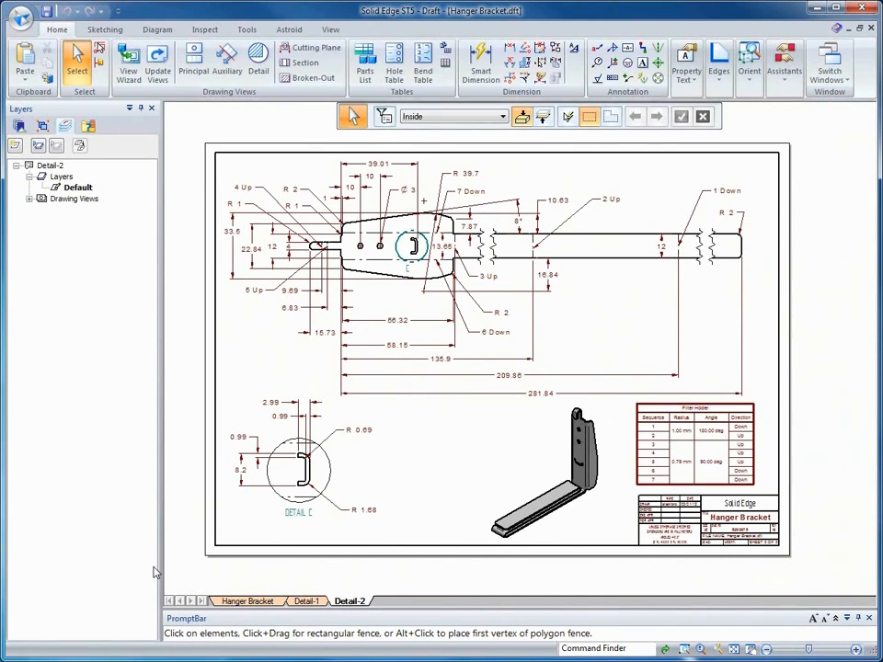
{"action": "left_click", "coordinate": [246, 600]}
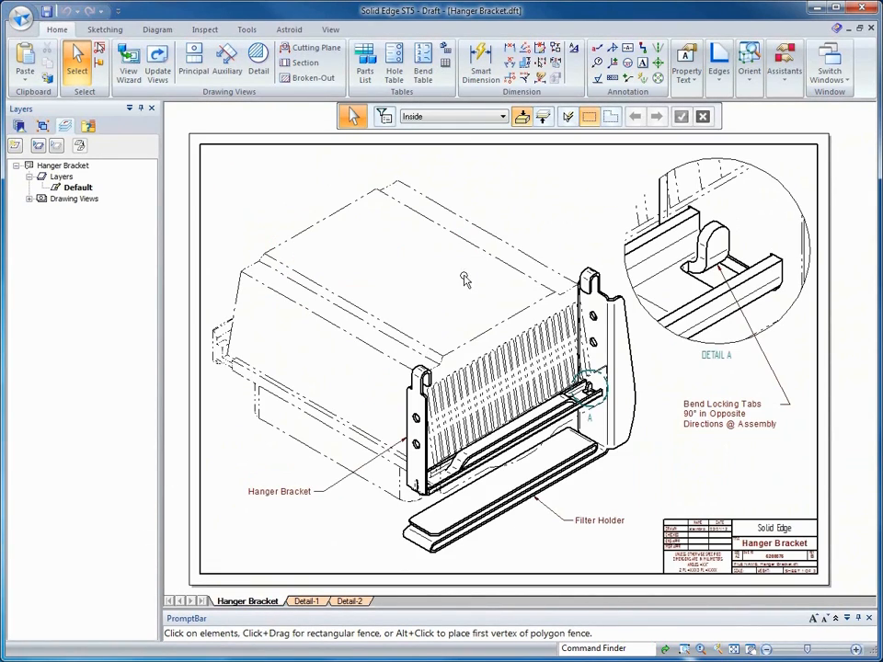
{"action": "left_click", "coordinate": [818, 83]}
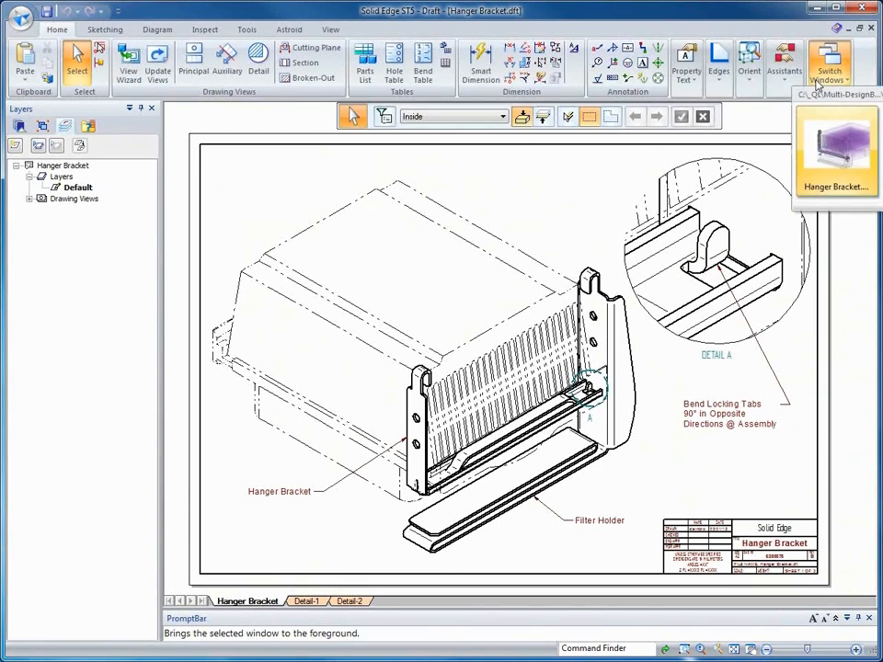
{"action": "left_click", "coordinate": [833, 138]}
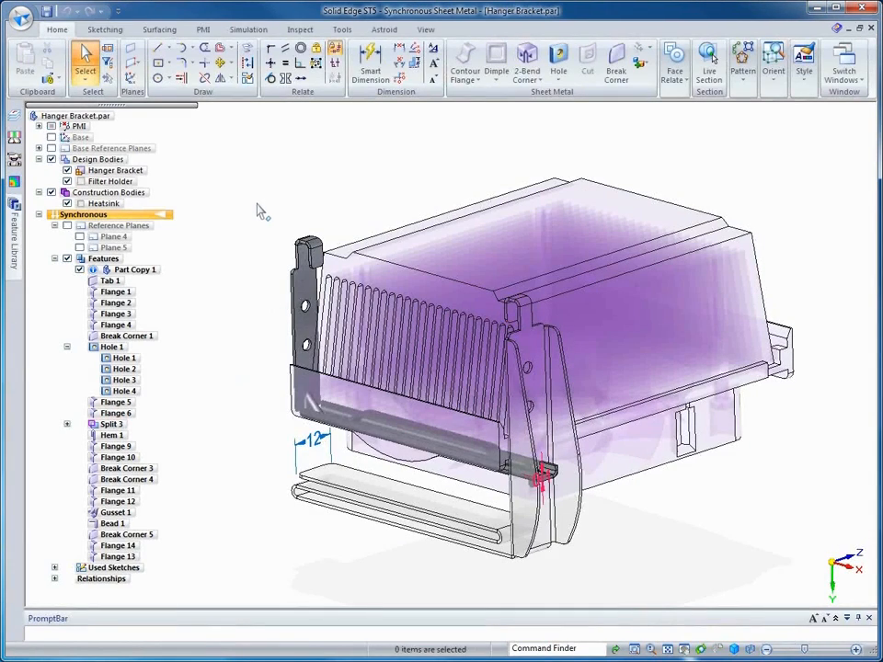